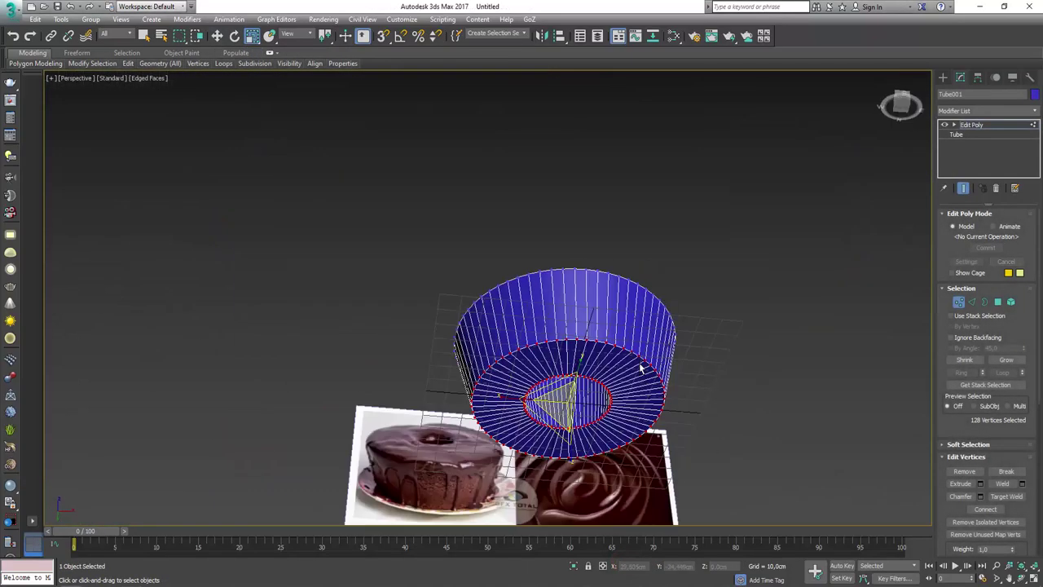
# Orbit the Perspective view around the cake, maximizing and restoring it with Alt+W.
pyautogui.keyDown('alt'); pyautogui.moveTo(642, 369); pyautogui.dragTo(576, 499, button='middle'); pyautogui.keyUp('alt')
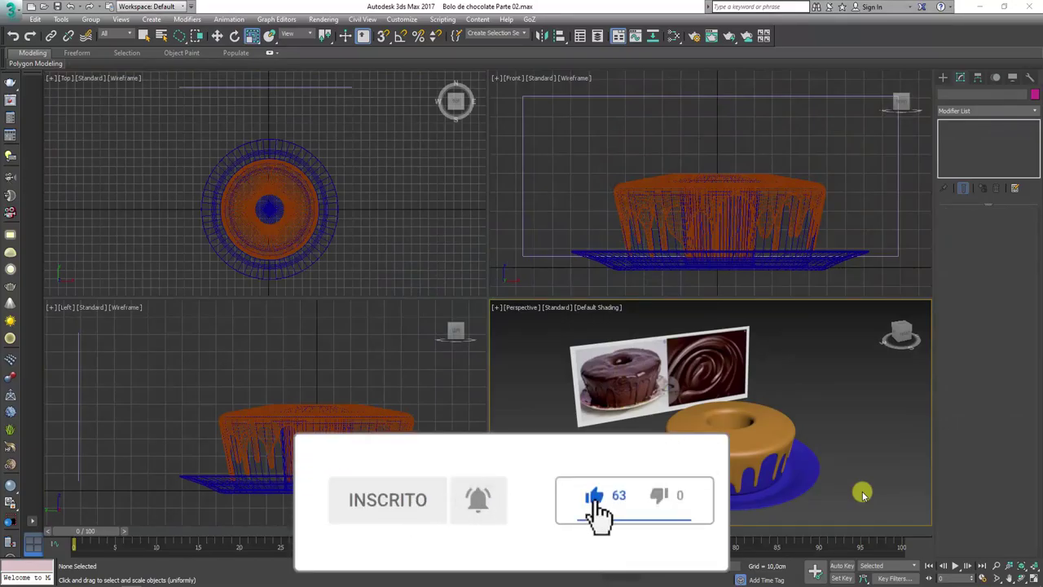
pyautogui.keyDown('alt'); pyautogui.moveTo(698, 437); pyautogui.dragTo(864, 362, button='middle'); pyautogui.keyUp('alt')
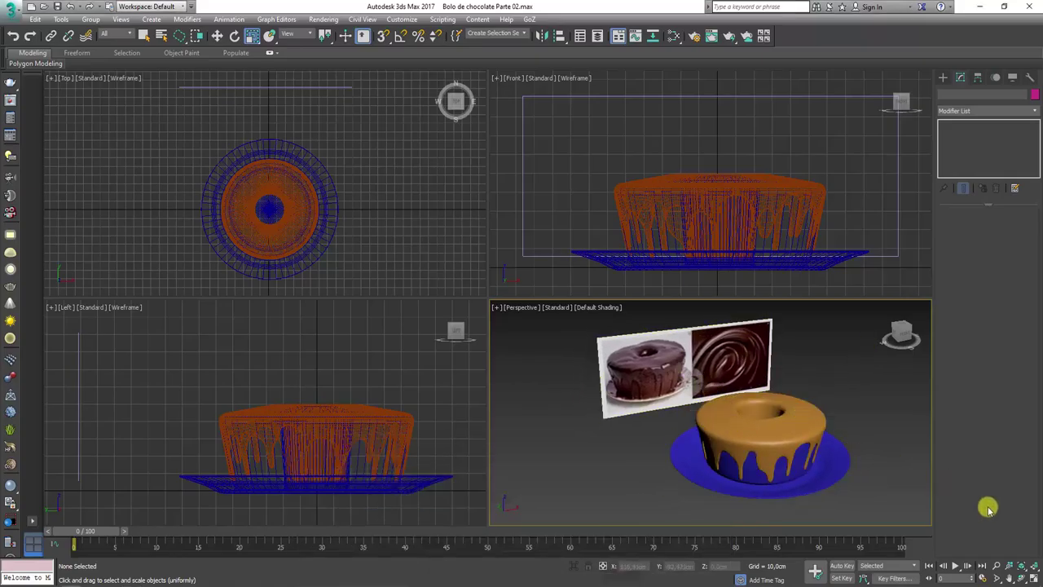
pyautogui.click(1033, 573)
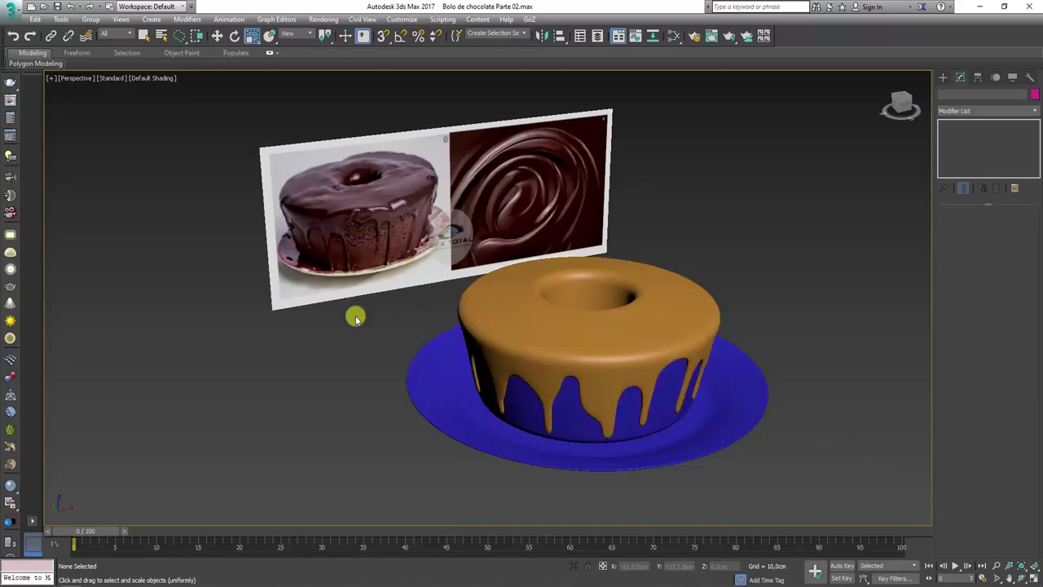
pyautogui.keyDown('alt'); pyautogui.moveTo(359, 322); pyautogui.dragTo(365, 333, button='middle'); pyautogui.keyUp('alt')
pyautogui.click(1032, 573)
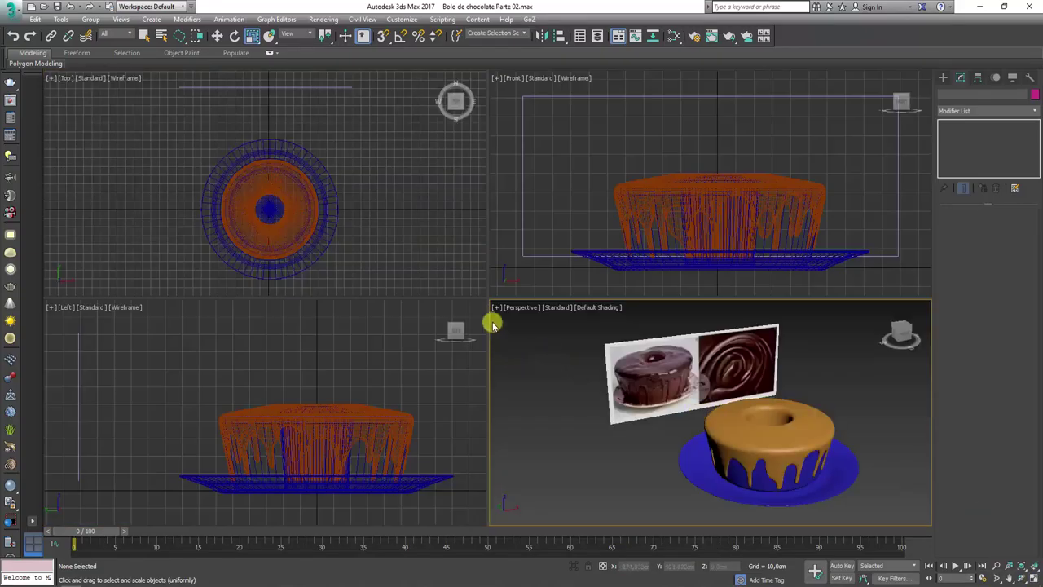
# Drag the viewport divider up so Left and Perspective fill the height, then zoom in on the cake.
pyautogui.moveTo(480, 300); pyautogui.dragTo(482, 57)
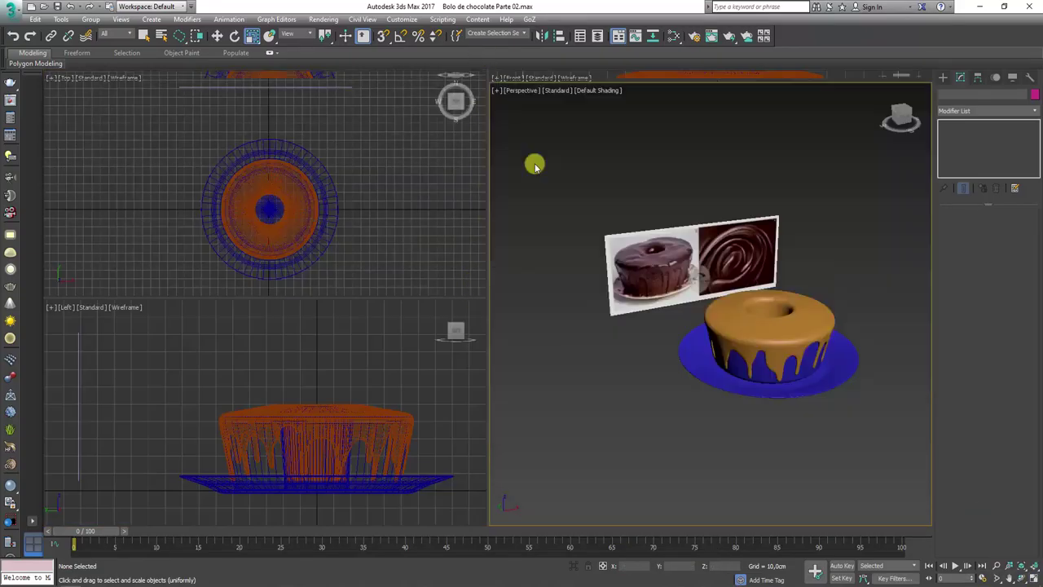
pyautogui.scroll(2, 645, 327)
pyautogui.scroll(2, 680, 273)
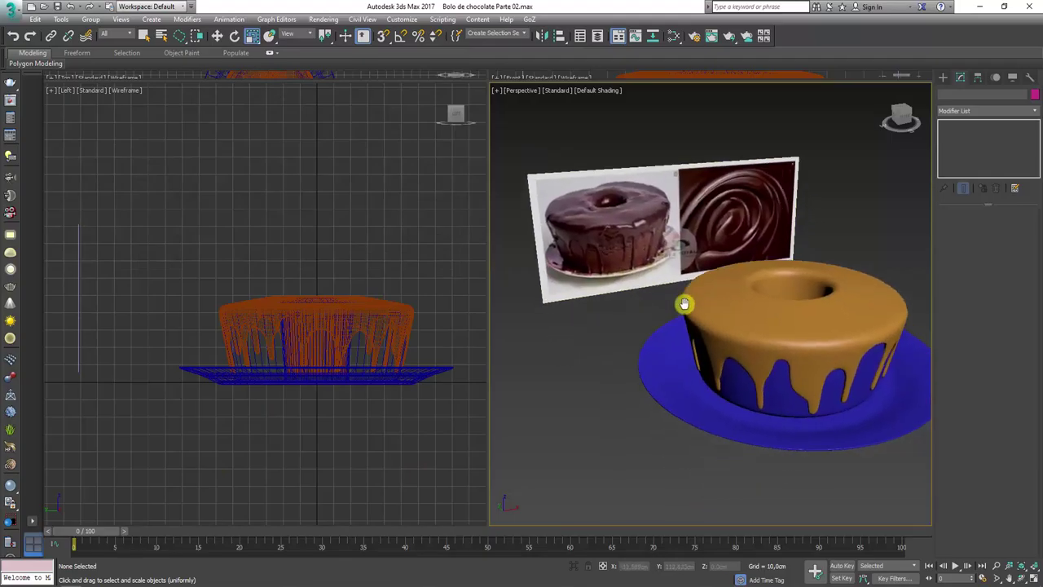
pyautogui.moveTo(349, 288)
pyautogui.mouseDown(button='middle')
pyautogui.moveTo(358, 279)
pyautogui.moveTo(307, 314)
pyautogui.mouseUp(button='middle')
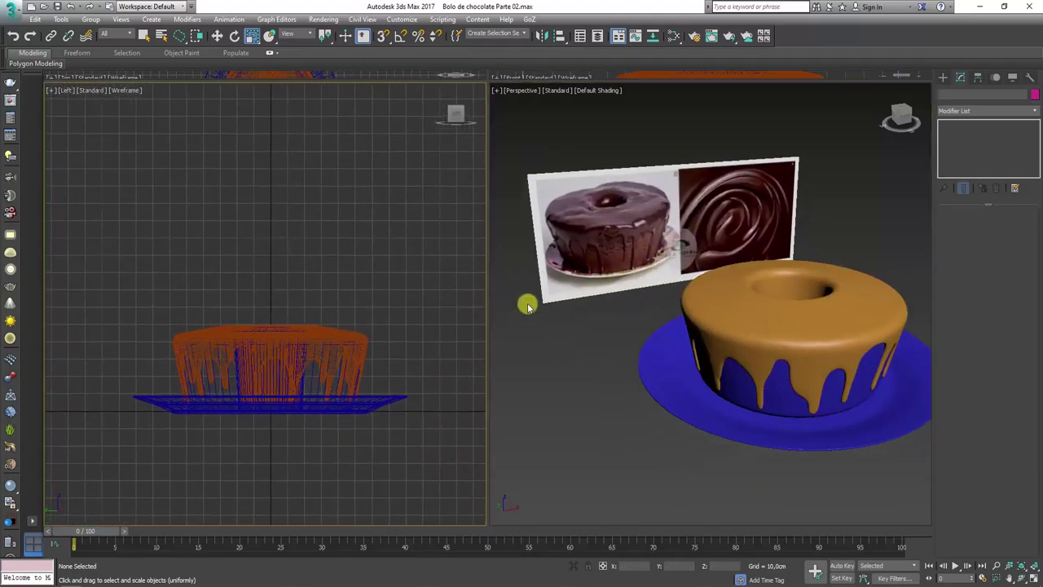
# Open the Slate Material Editor, hide its parameter panel and fit it to the left half.
pyautogui.click(674, 36)
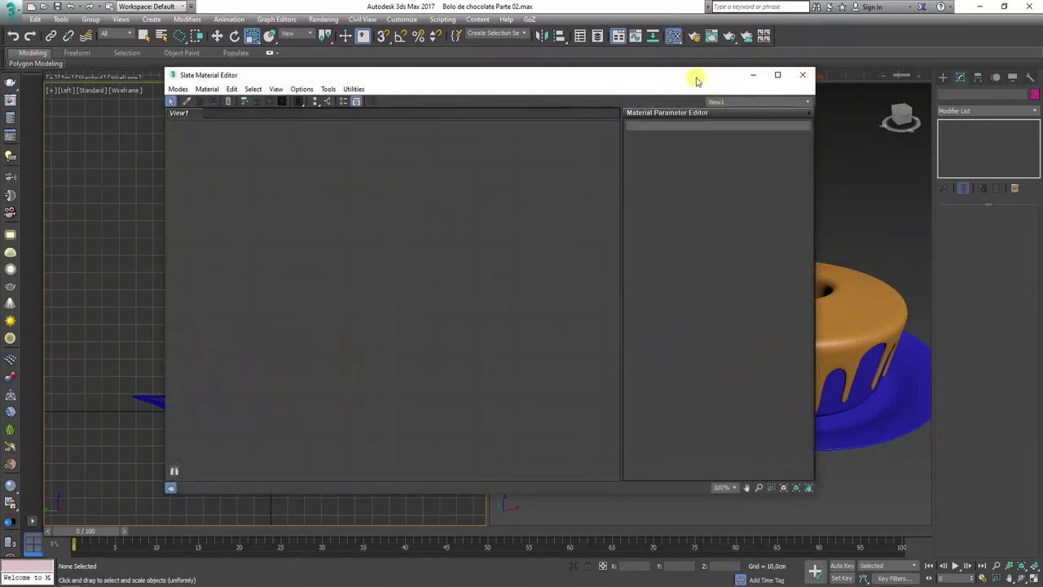
pyautogui.moveTo(491, 76); pyautogui.dragTo(368, 88)
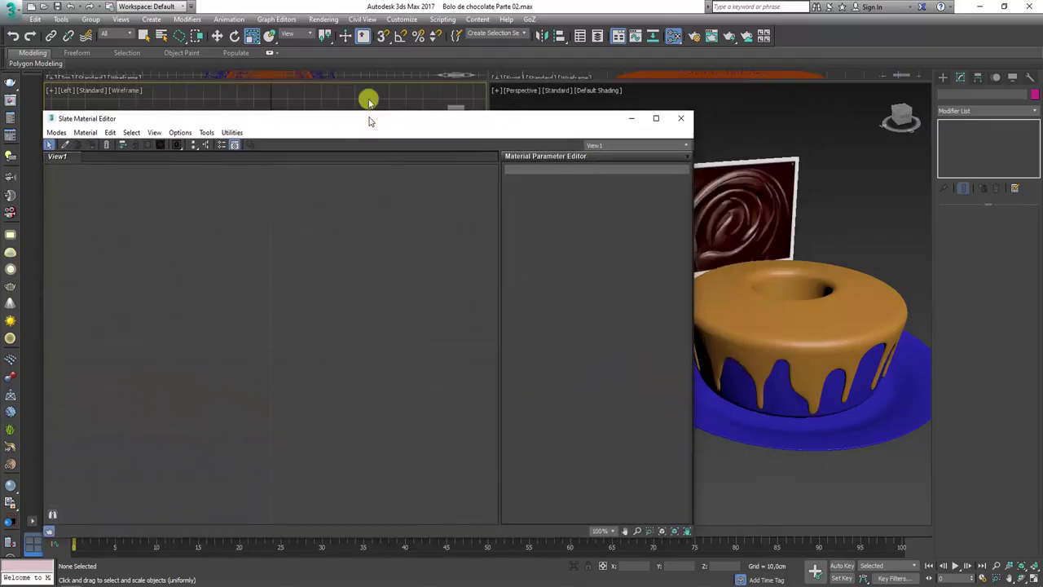
pyautogui.click(686, 125)
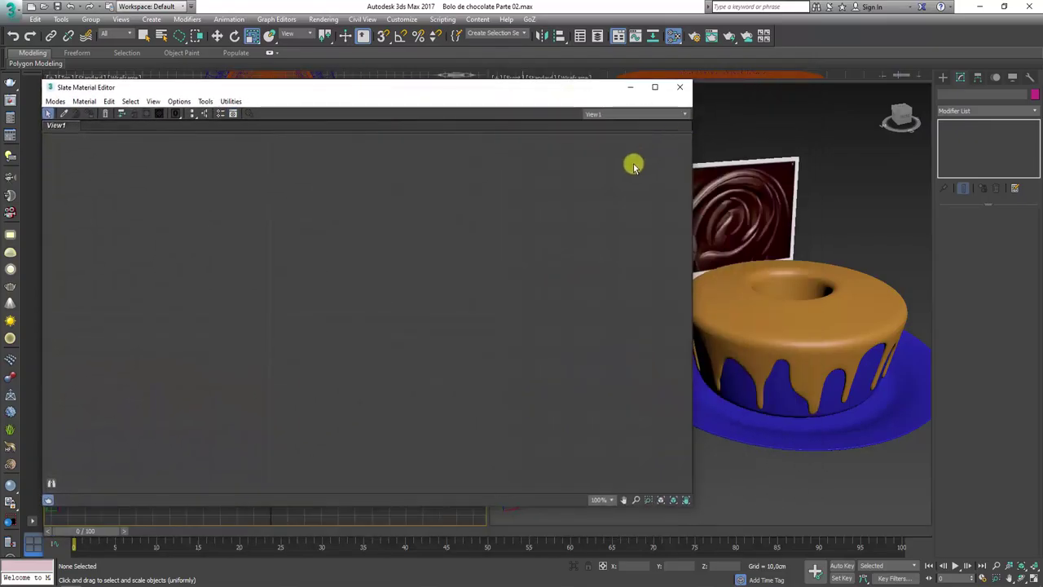
pyautogui.moveTo(692, 183)
pyautogui.mouseDown()
pyautogui.moveTo(508, 176)
pyautogui.moveTo(487, 186)
pyautogui.mouseUp()
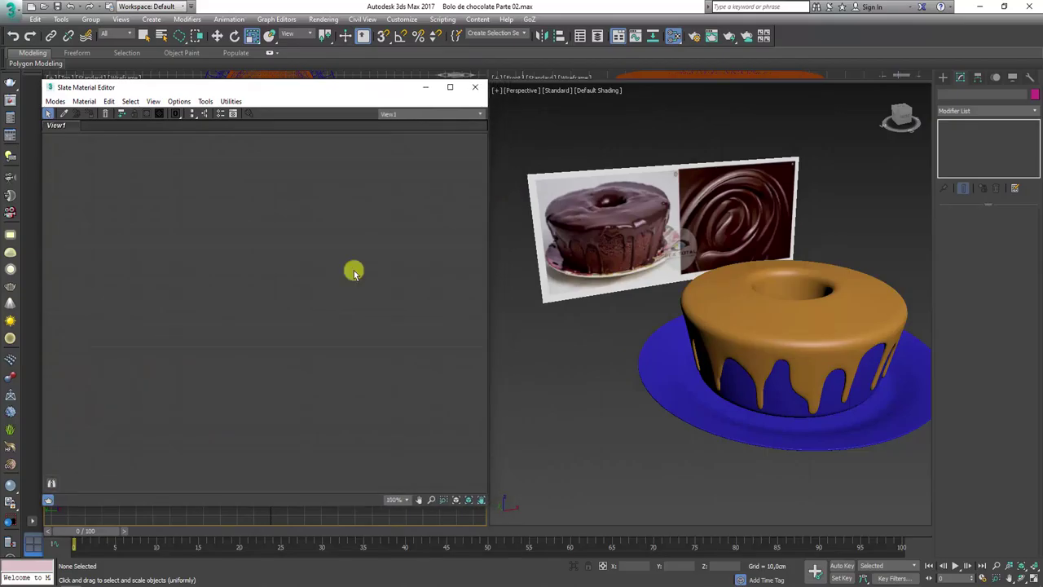
pyautogui.rightClick(135, 193)
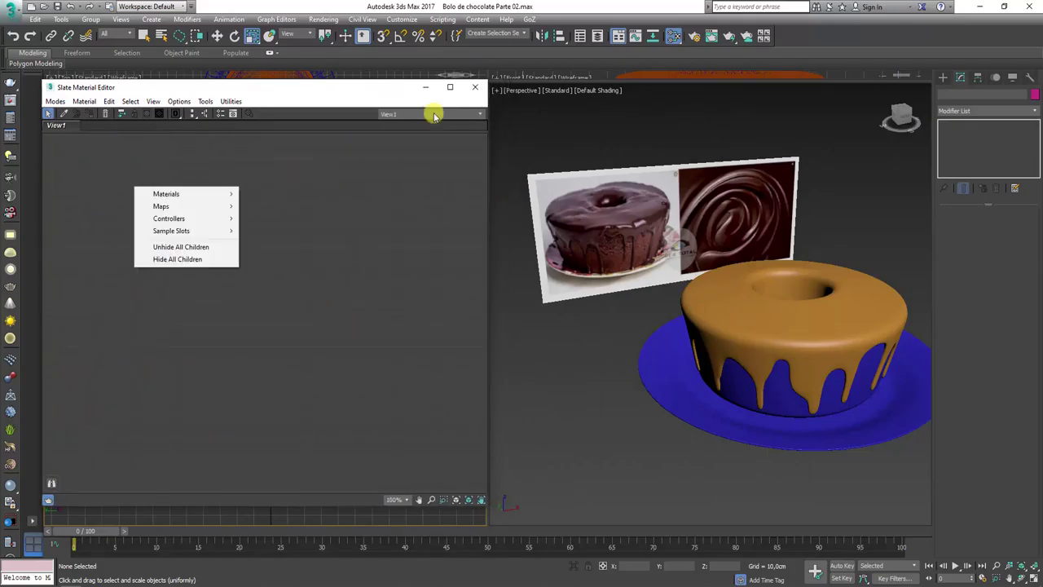
pyautogui.click(499, 110)
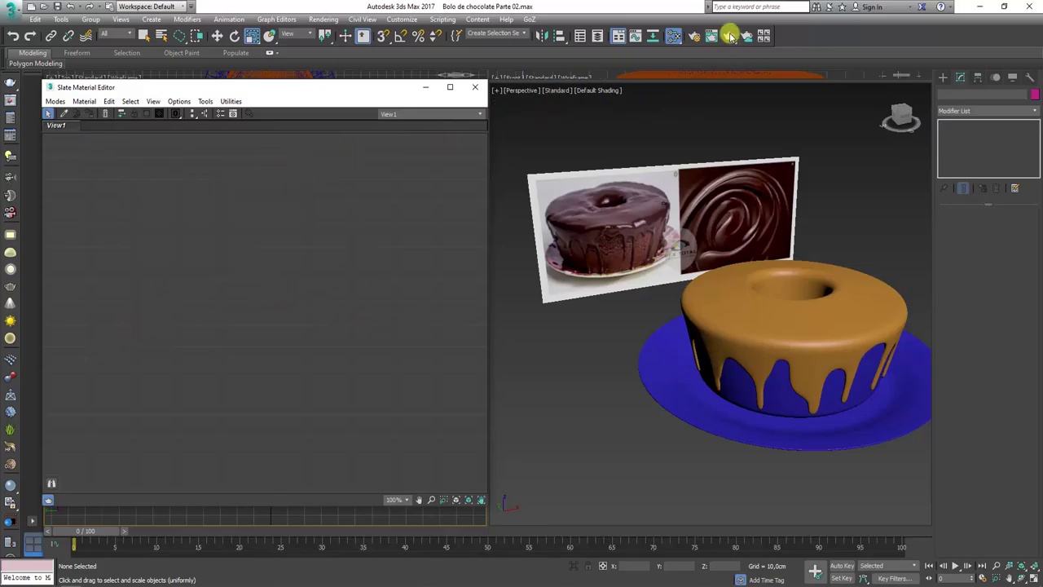
pyautogui.click(695, 37)
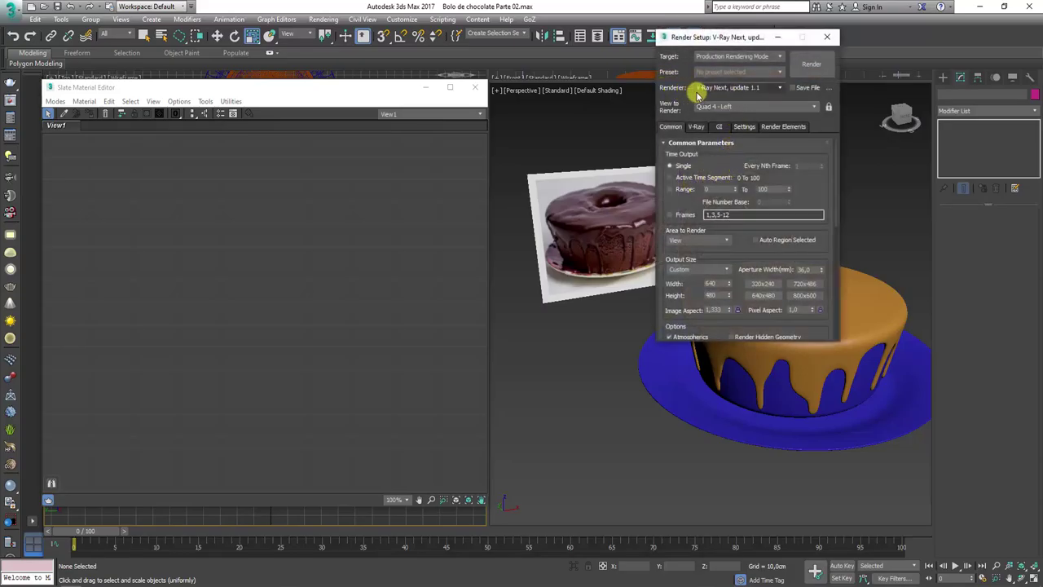
# Choose V-Ray Next, update 1.1 as the renderer in Render Setup and close the dialog.
pyautogui.click(721, 87)
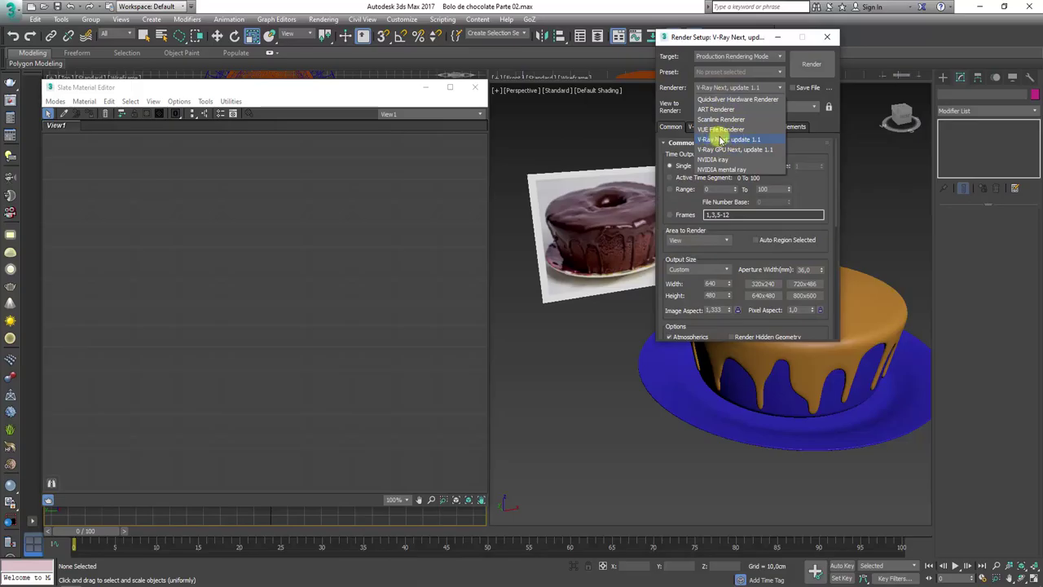
pyautogui.click(720, 139)
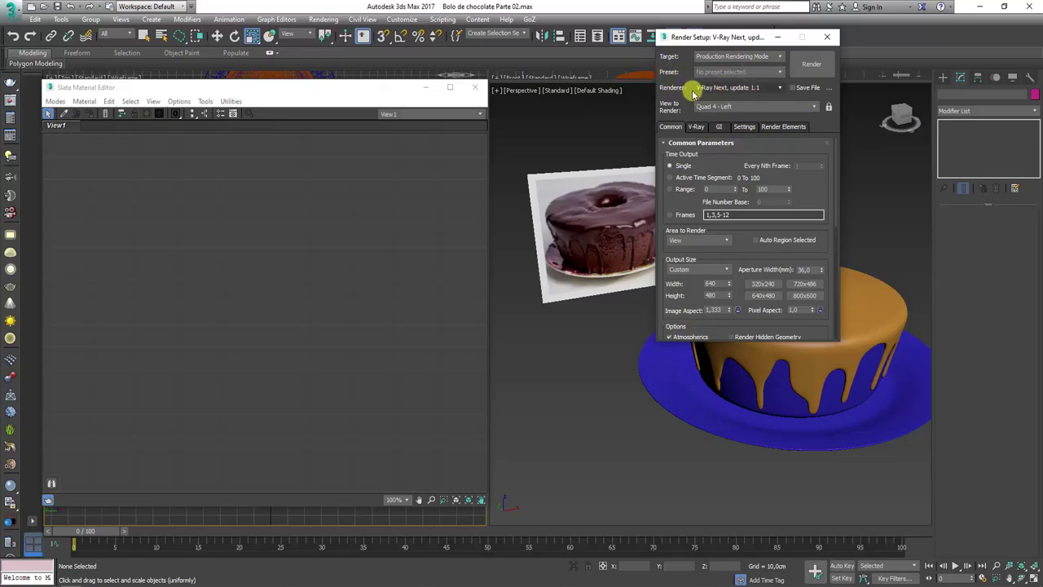
pyautogui.click(829, 39)
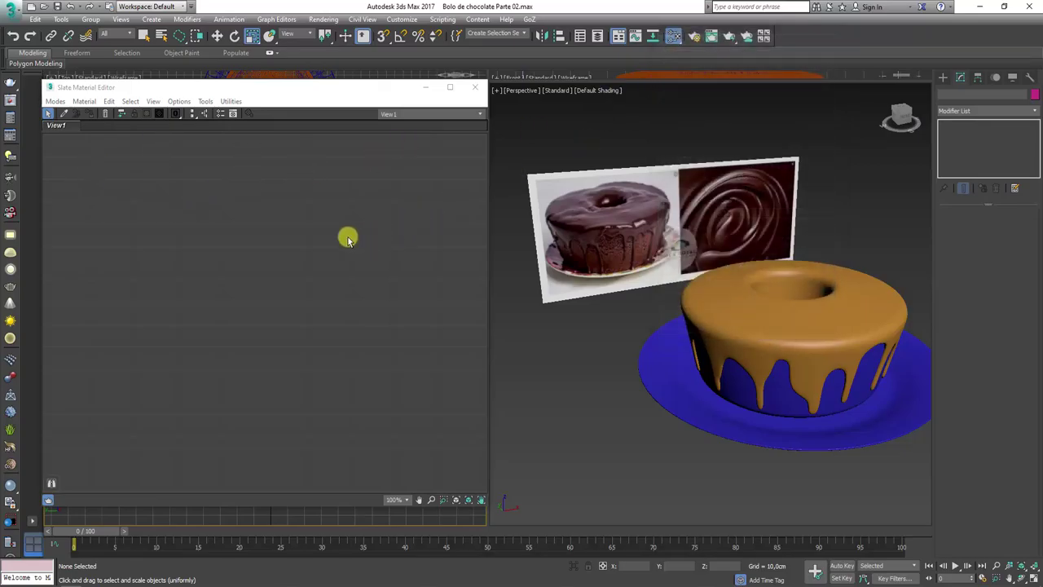
# Add a VRayMtl material node to the Slate view, collapse it and position it.
pyautogui.rightClick(131, 190)
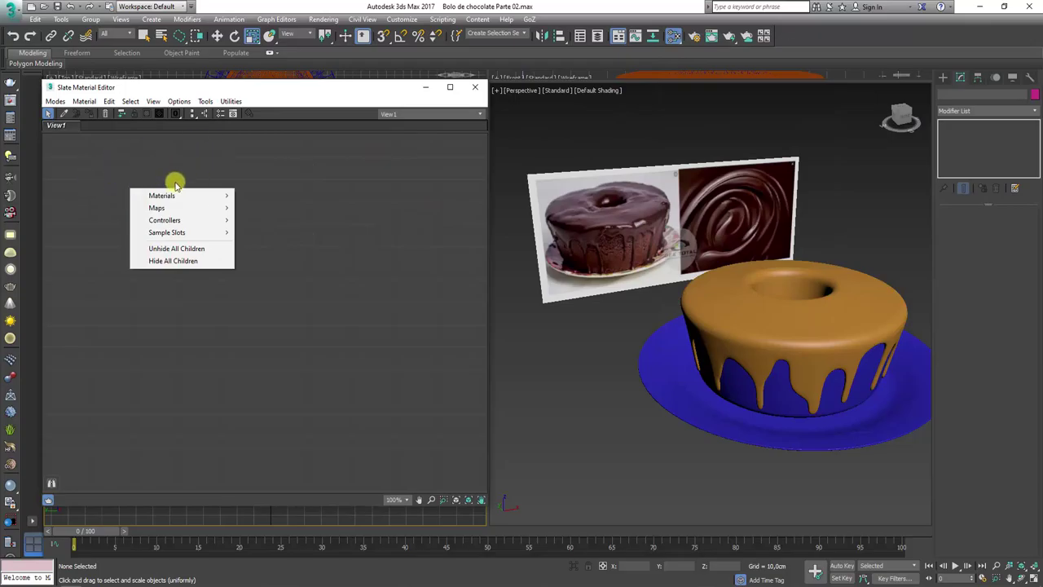
pyautogui.moveTo(180, 195)
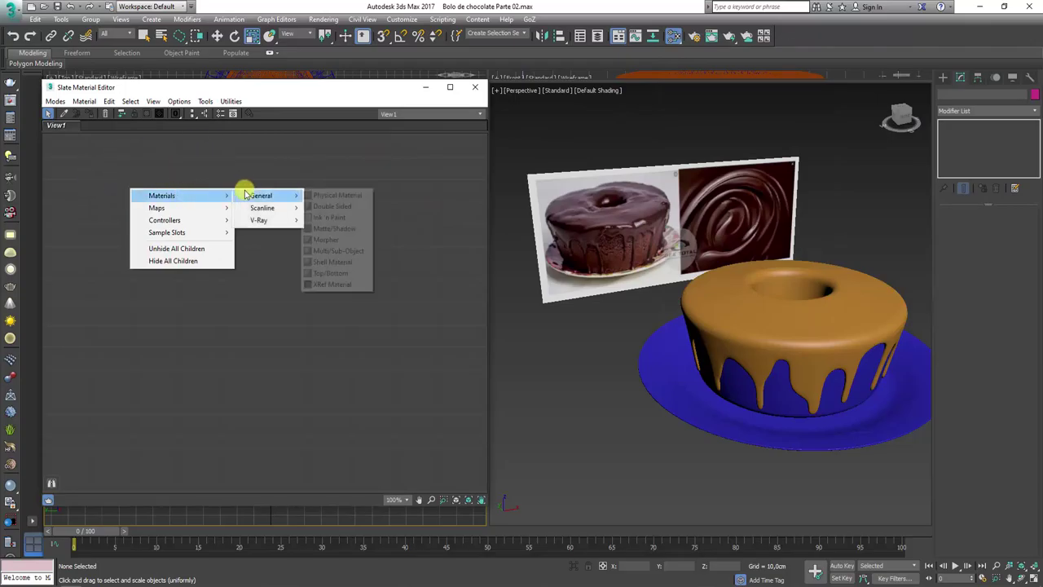
pyautogui.moveTo(259, 220)
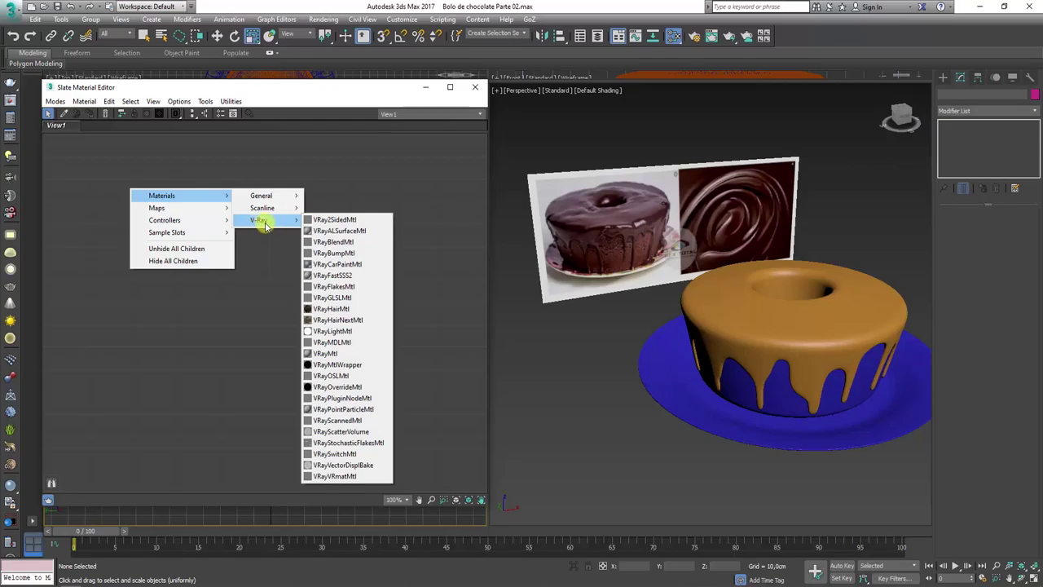
pyautogui.click(345, 356)
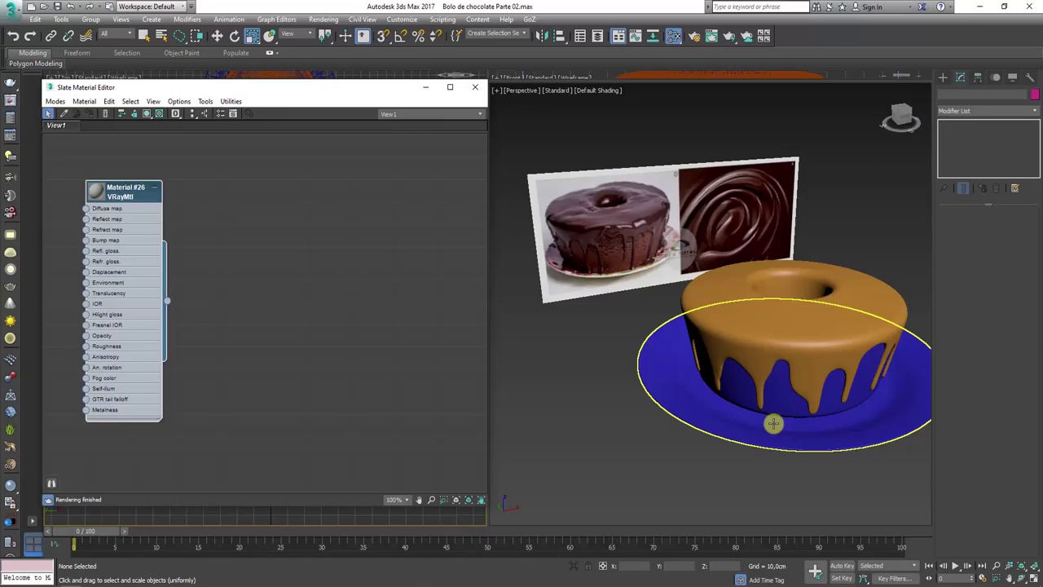
pyautogui.click(154, 191)
pyautogui.moveTo(135, 189)
pyautogui.mouseDown()
pyautogui.moveTo(144, 172)
pyautogui.moveTo(135, 285)
pyautogui.mouseUp()
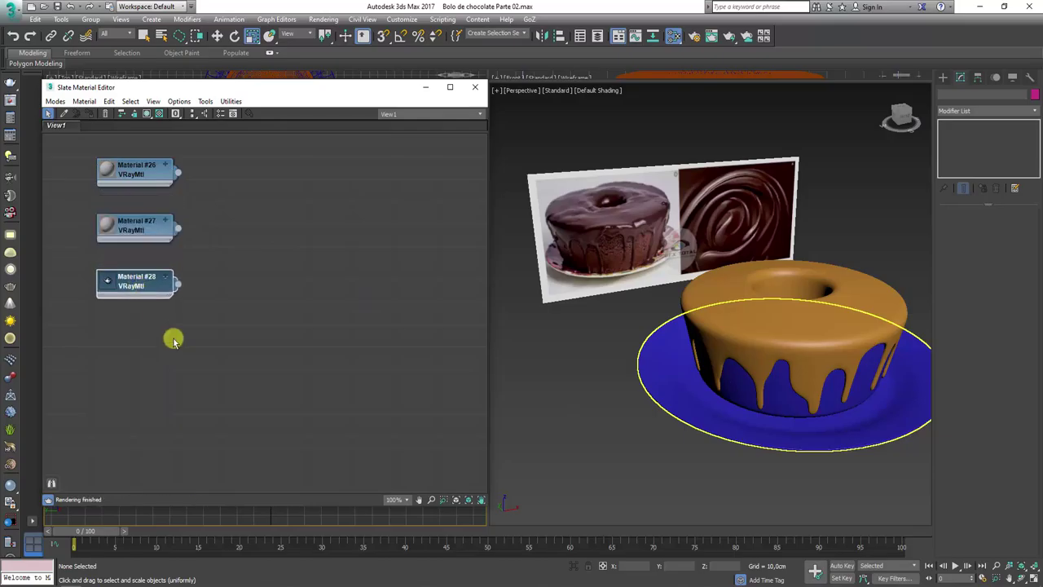
# Rename the four VRayMtl nodes to calda, bolo, prato and base.
pyautogui.doubleClick(135, 170)
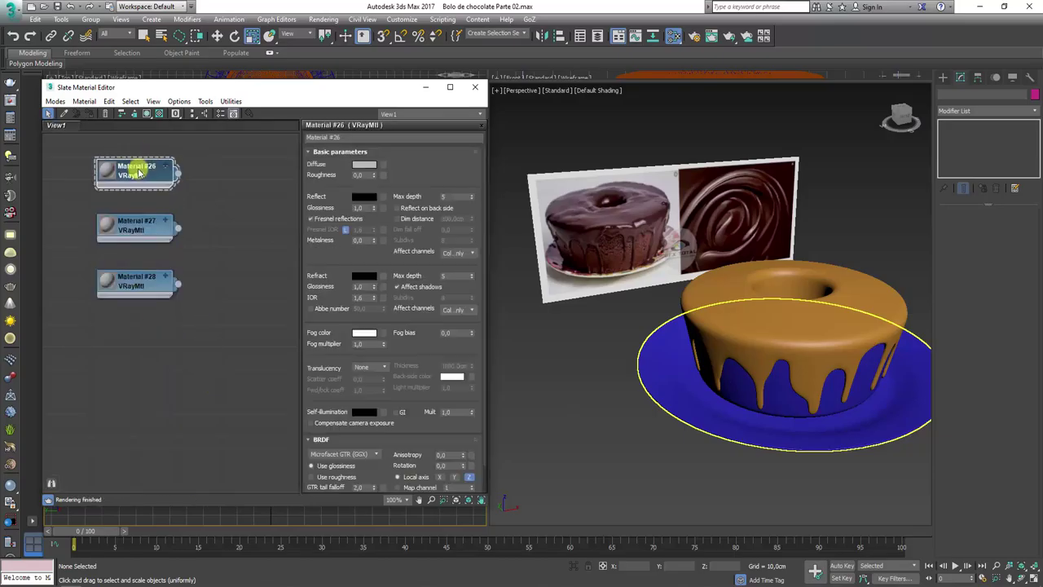
pyautogui.click(335, 137)
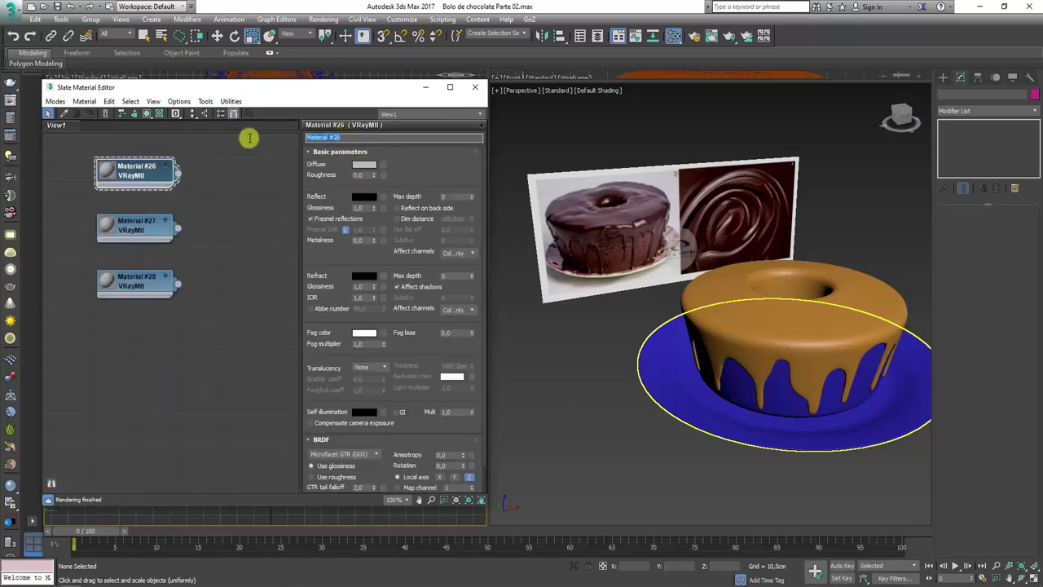
pyautogui.doubleClick(124, 227)
pyautogui.click(338, 137)
pyautogui.write('bolo')
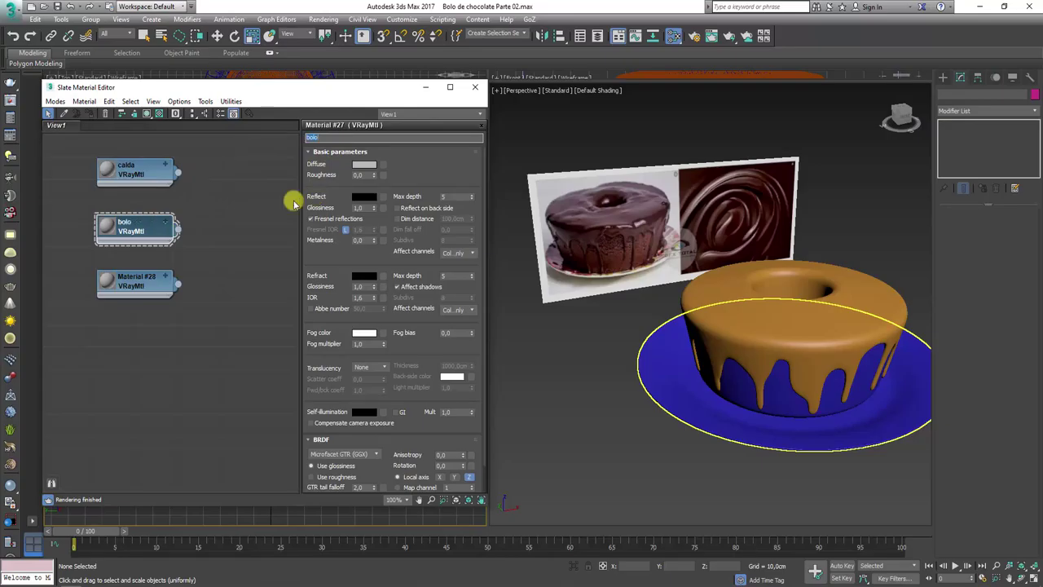
pyautogui.doubleClick(128, 281)
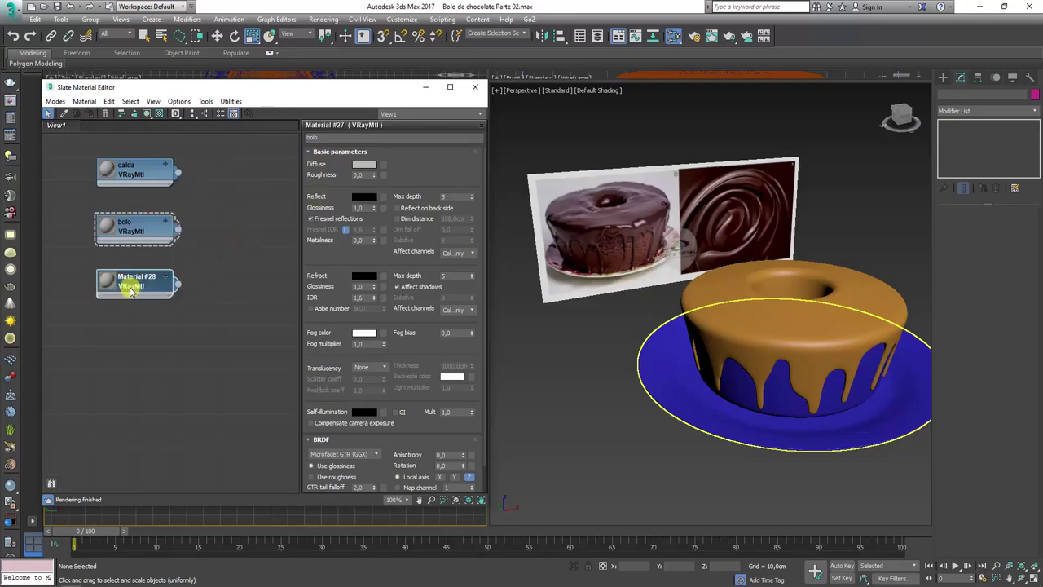
pyautogui.click(356, 137)
pyautogui.write('prato')
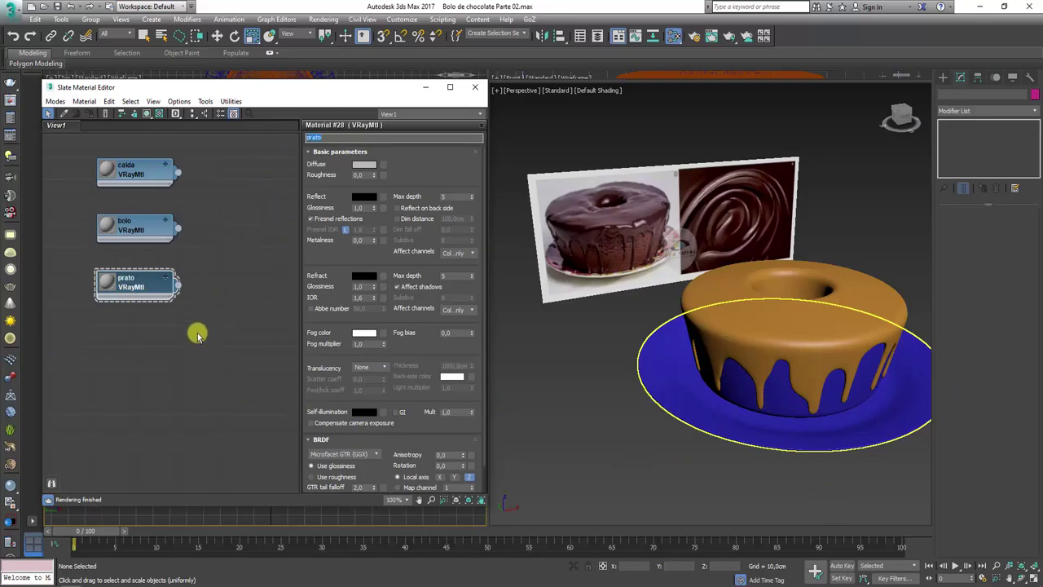
pyautogui.keyDown('shift'); pyautogui.moveTo(137, 285); pyautogui.dragTo(132, 352); pyautogui.keyUp('shift')
pyautogui.doubleClick(129, 350)
pyautogui.moveTo(344, 138); pyautogui.dragTo(295, 143)
pyautogui.write('base')
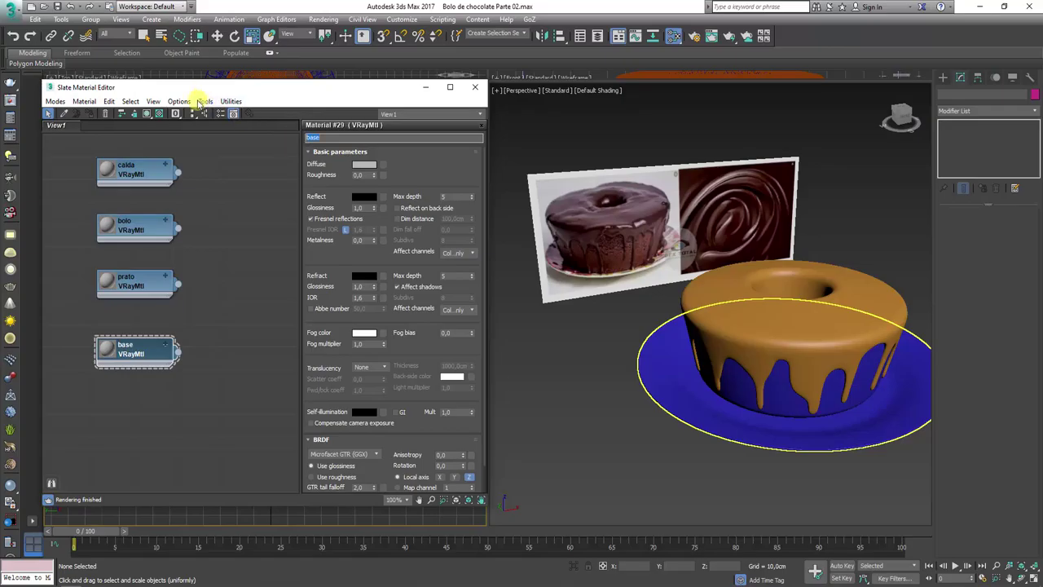
# Wire the calda material onto the cake's icing.
pyautogui.click(140, 173)
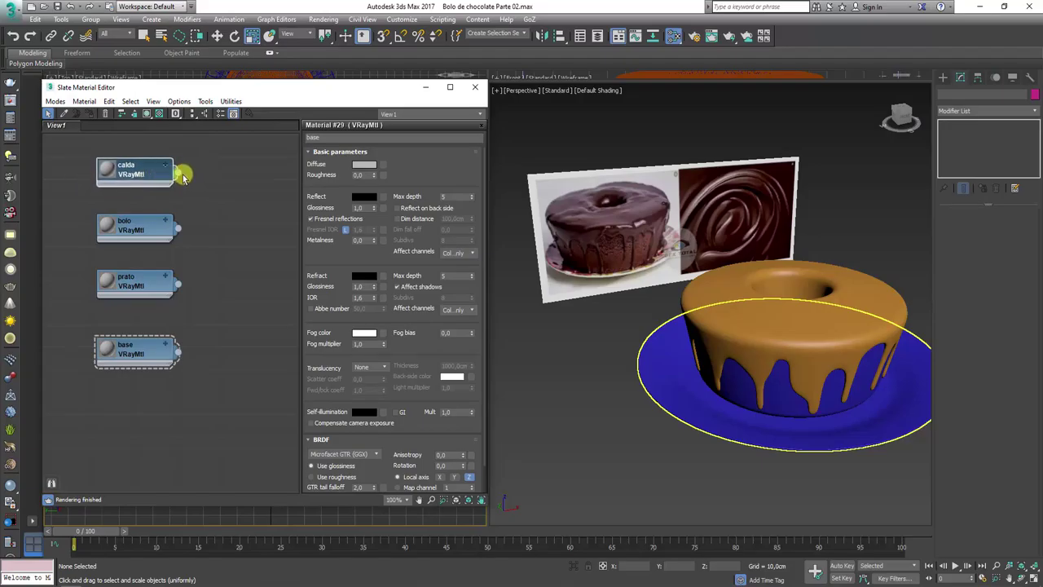
pyautogui.moveTo(177, 173); pyautogui.dragTo(721, 271)
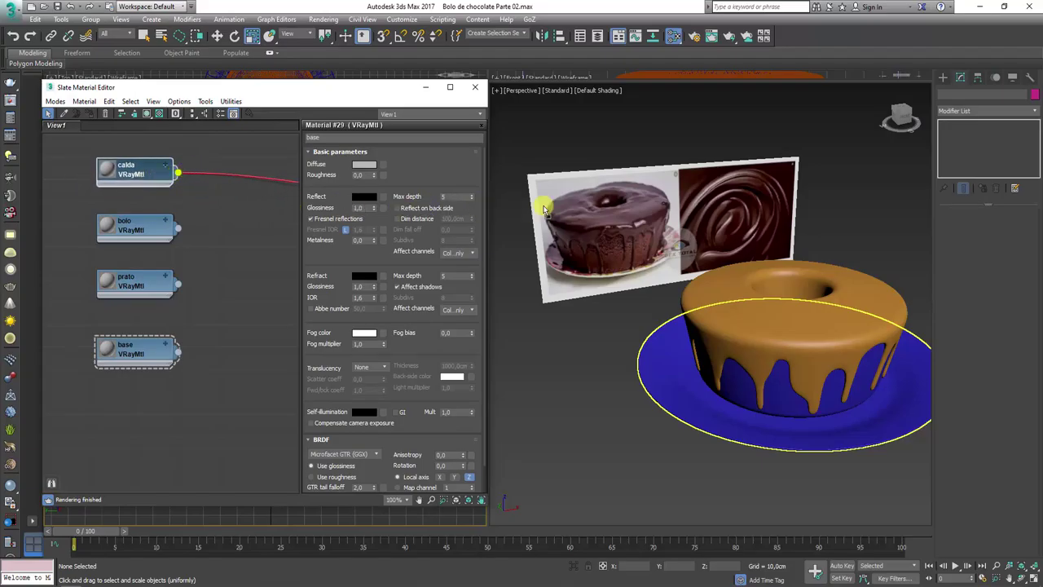
pyautogui.moveTo(729, 285); pyautogui.dragTo(728, 283)
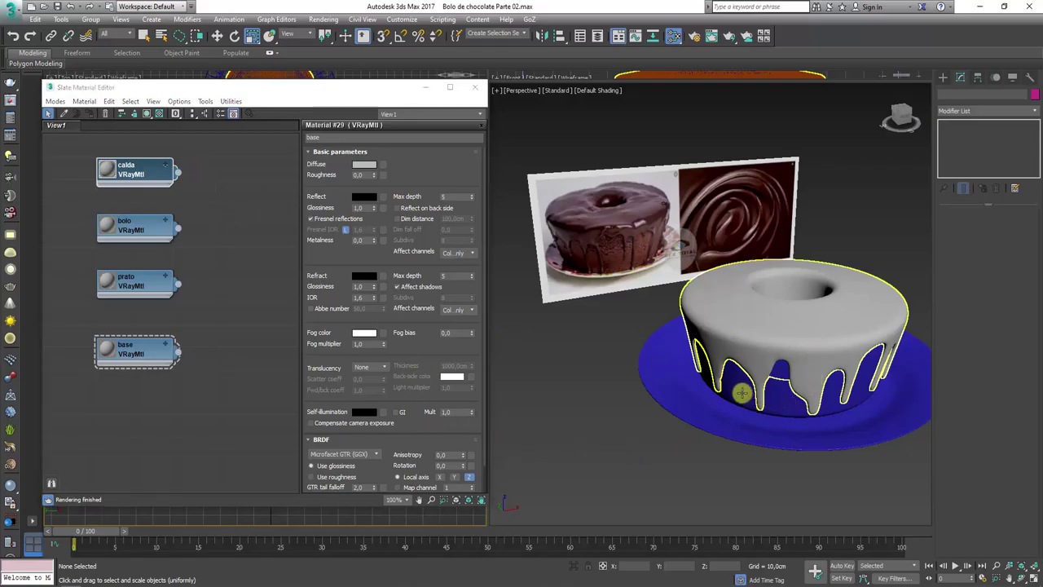
# Assign bolo to the cake body and wire the prato material onto the plate.
pyautogui.click(743, 394)
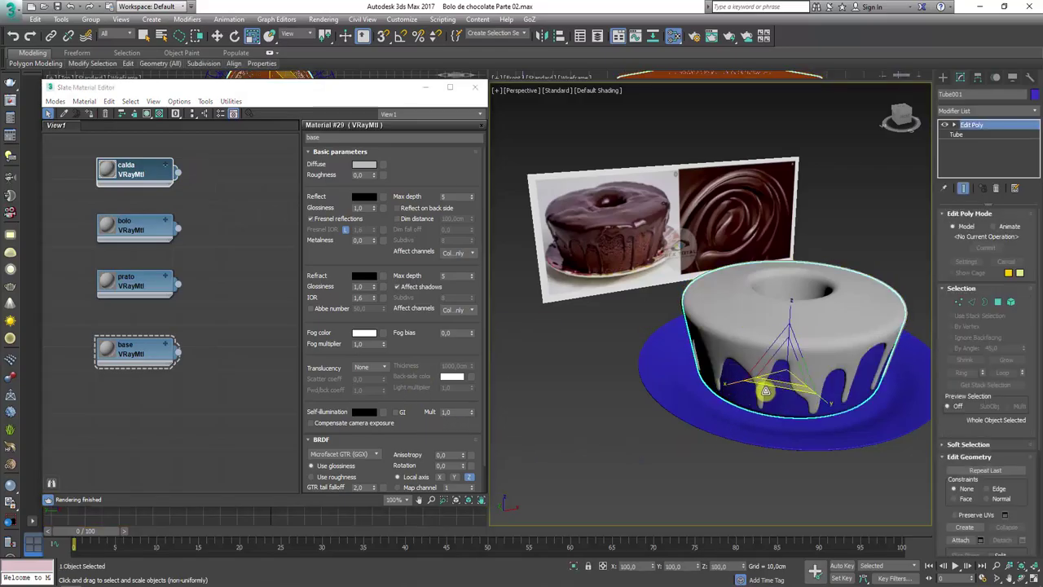
pyautogui.rightClick(135, 225)
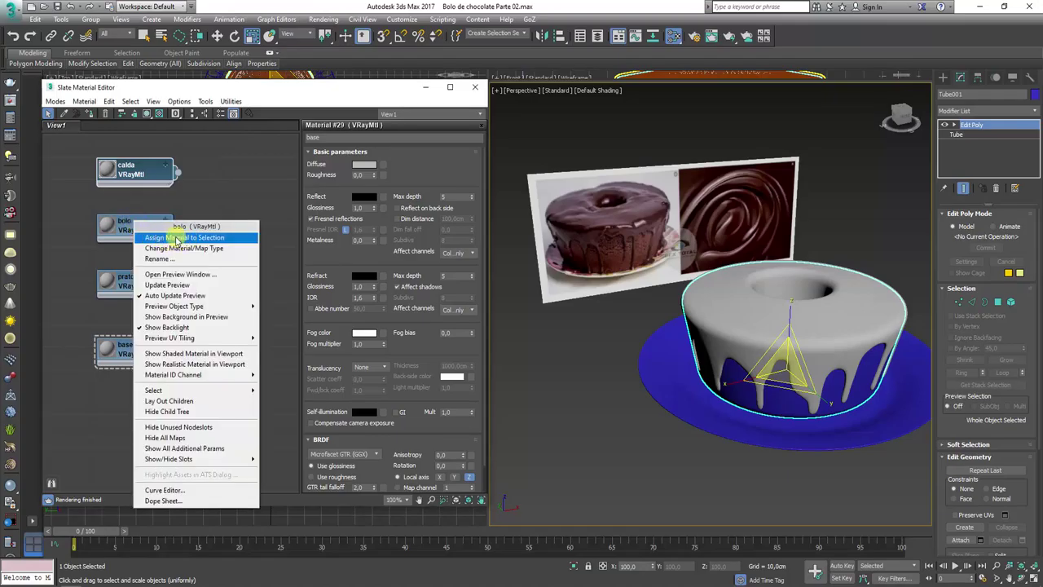
pyautogui.click(209, 237)
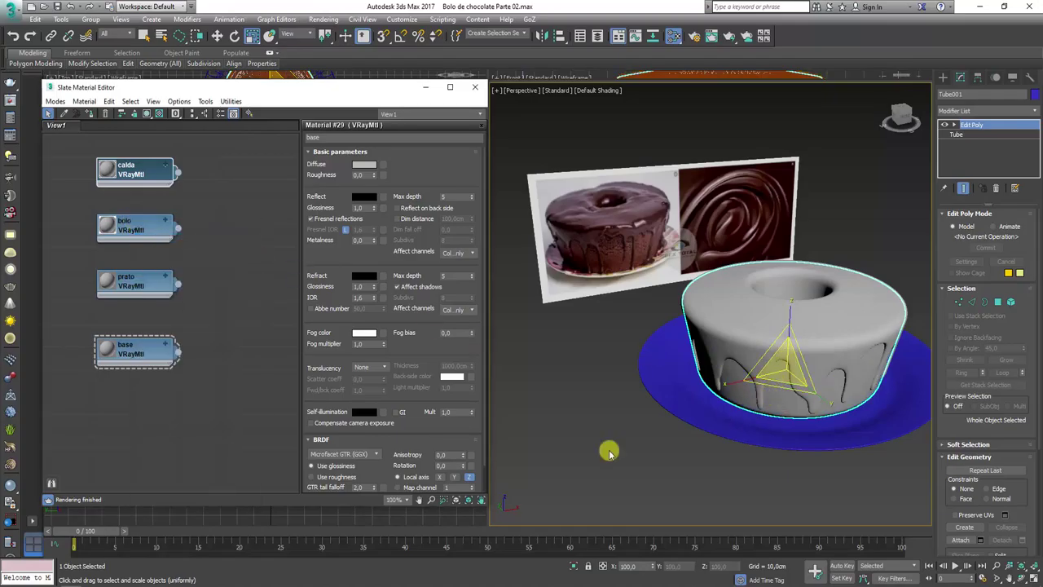
pyautogui.moveTo(145, 286)
pyautogui.mouseDown()
pyautogui.moveTo(150, 302)
pyautogui.moveTo(689, 389)
pyautogui.mouseUp()
pyautogui.moveTo(698, 411)
pyautogui.keyDown('alt'); pyautogui.mouseDown(button='middle')
pyautogui.moveTo(658, 400)
pyautogui.moveTo(733, 408)
pyautogui.mouseUp(button='middle'); pyautogui.keyUp('alt')
pyautogui.scroll(-3, 658, 399)
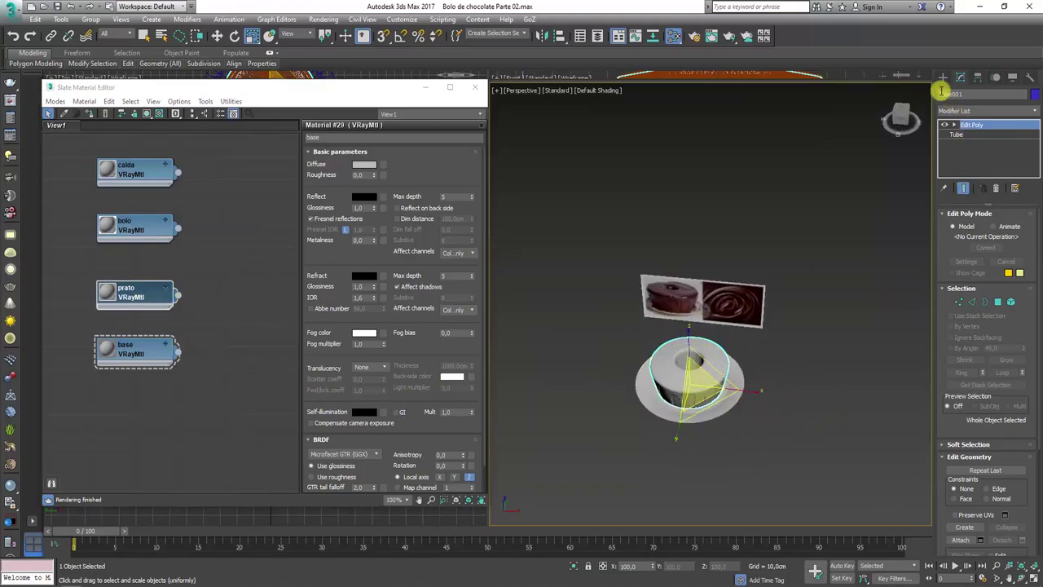
# Draw a large plane under the cake and convert it to Editable Poly.
pyautogui.click(942, 76)
pyautogui.click(1008, 191)
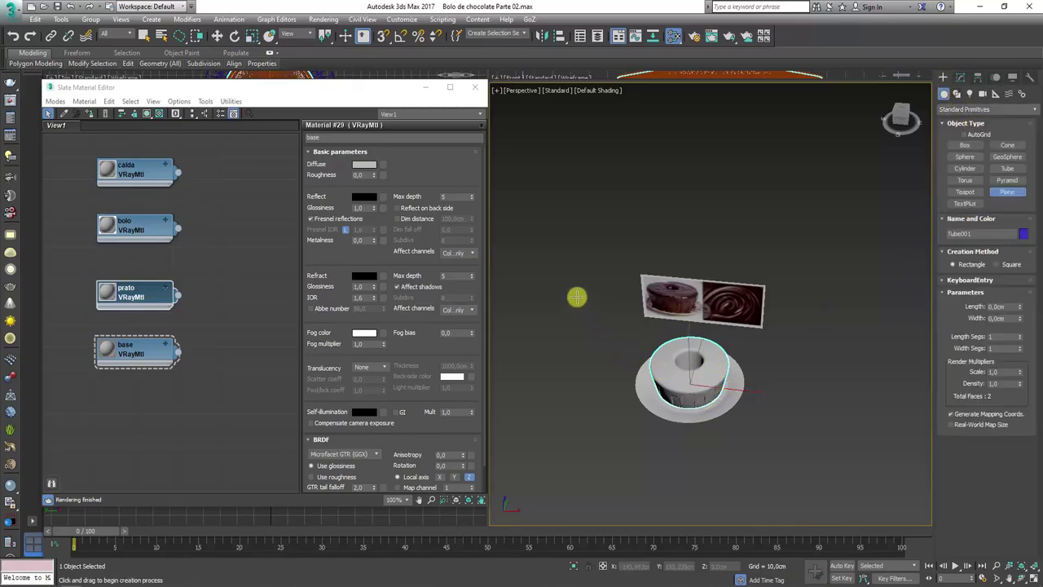
pyautogui.moveTo(617, 333); pyautogui.dragTo(856, 528)
pyautogui.moveTo(813, 435)
pyautogui.keyDown('alt'); pyautogui.mouseDown(button='middle')
pyautogui.moveTo(710, 396)
pyautogui.moveTo(797, 398)
pyautogui.moveTo(722, 424)
pyautogui.moveTo(731, 421)
pyautogui.mouseUp(button='middle'); pyautogui.keyUp('alt')
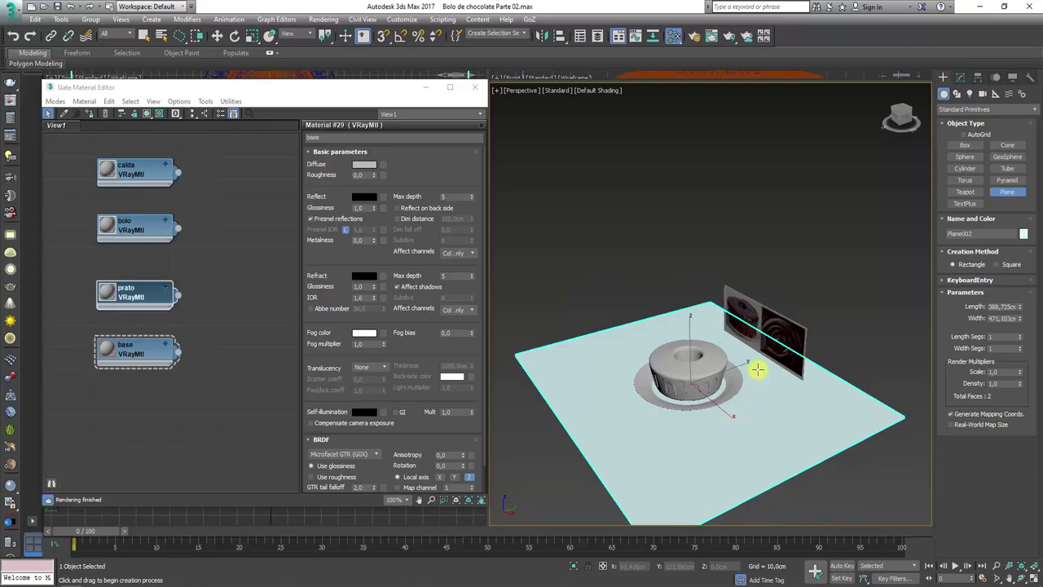
pyautogui.rightClick(757, 368)
pyautogui.rightClick(755, 359)
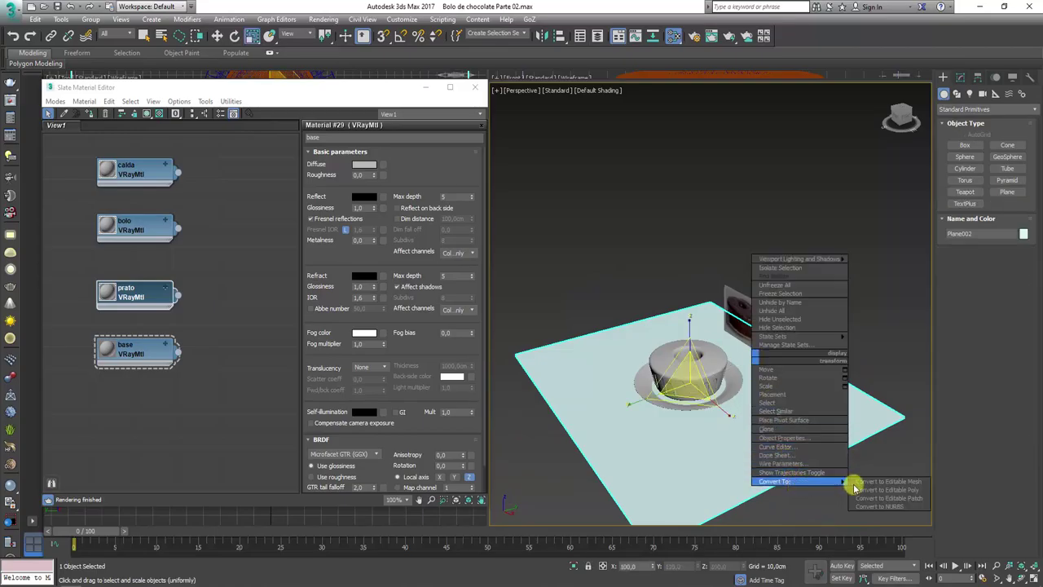
pyautogui.click(888, 489)
# Extrude the plane's back edge upward into a tall back wall.
pyautogui.click(972, 227)
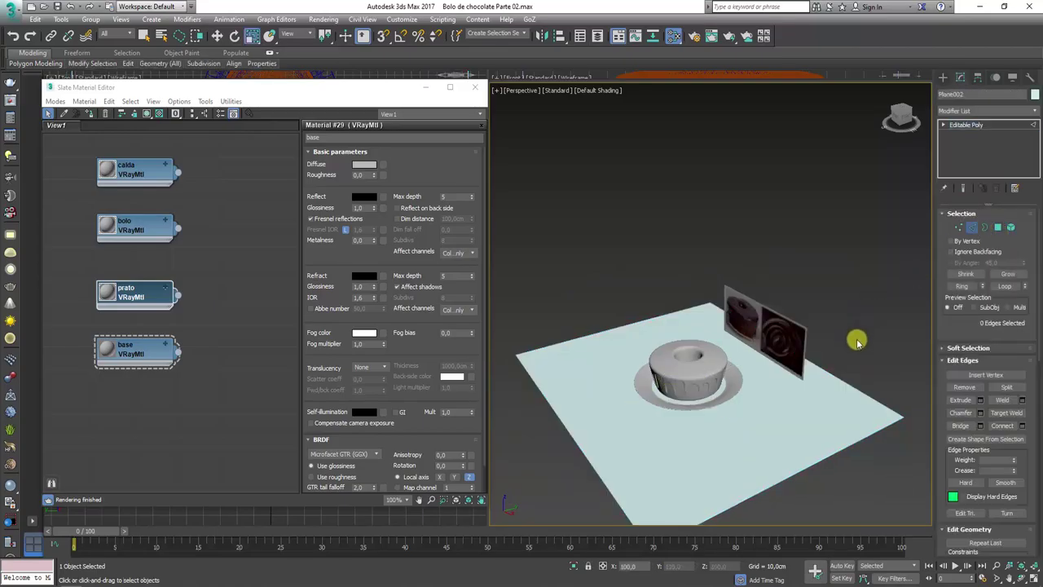
pyautogui.click(814, 382)
pyautogui.keyDown('alt'); pyautogui.moveTo(845, 391); pyautogui.dragTo(815, 366, button='middle'); pyautogui.keyUp('alt')
pyautogui.press('w')
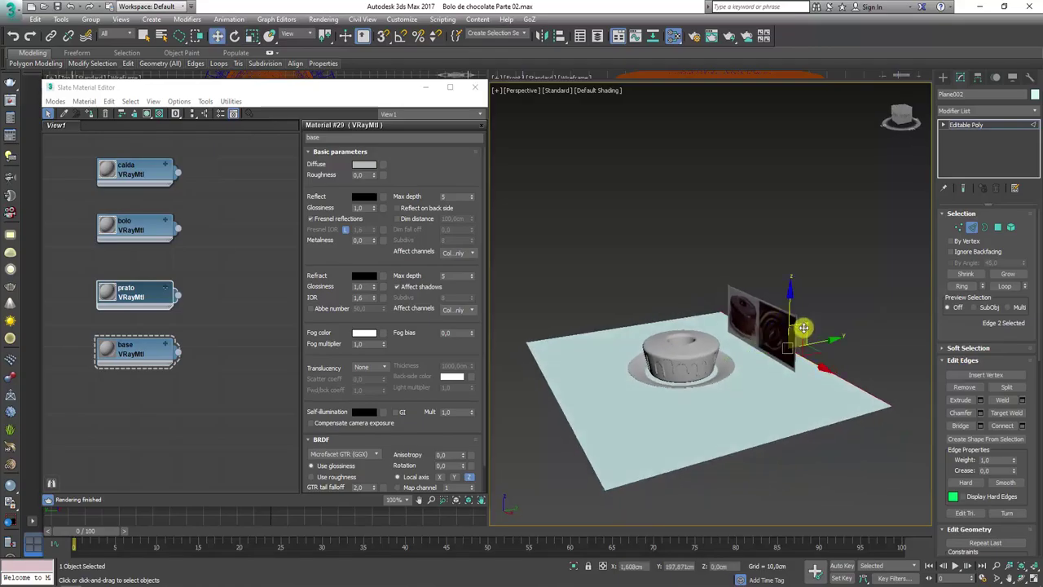
pyautogui.keyDown('shift'); pyautogui.moveTo(790, 312); pyautogui.dragTo(787, 77); pyautogui.keyUp('shift')
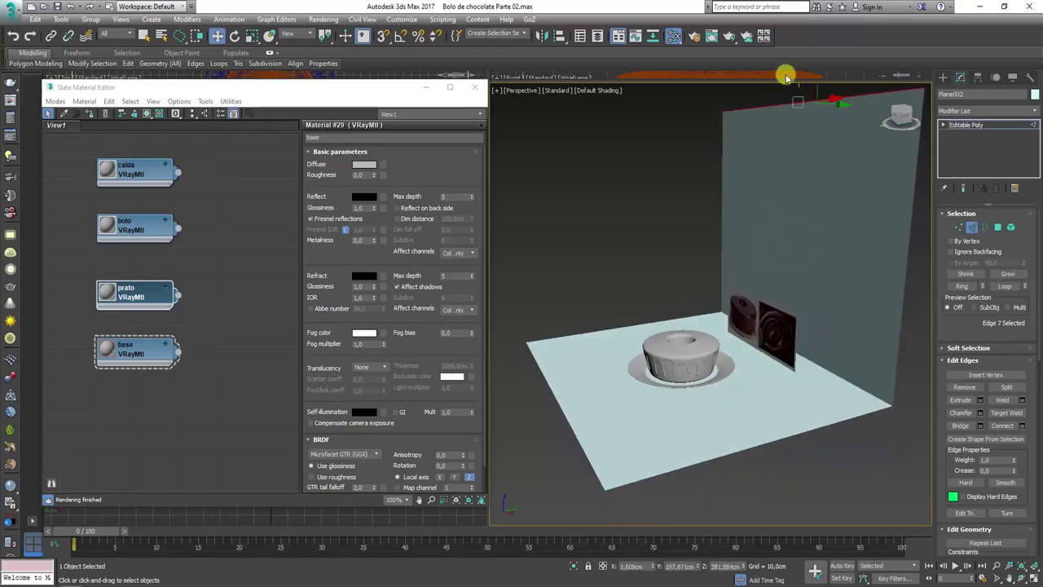
# Chamfer the floor-wall corner edge about 40 cm with many segments for a smooth curve.
pyautogui.click(807, 394)
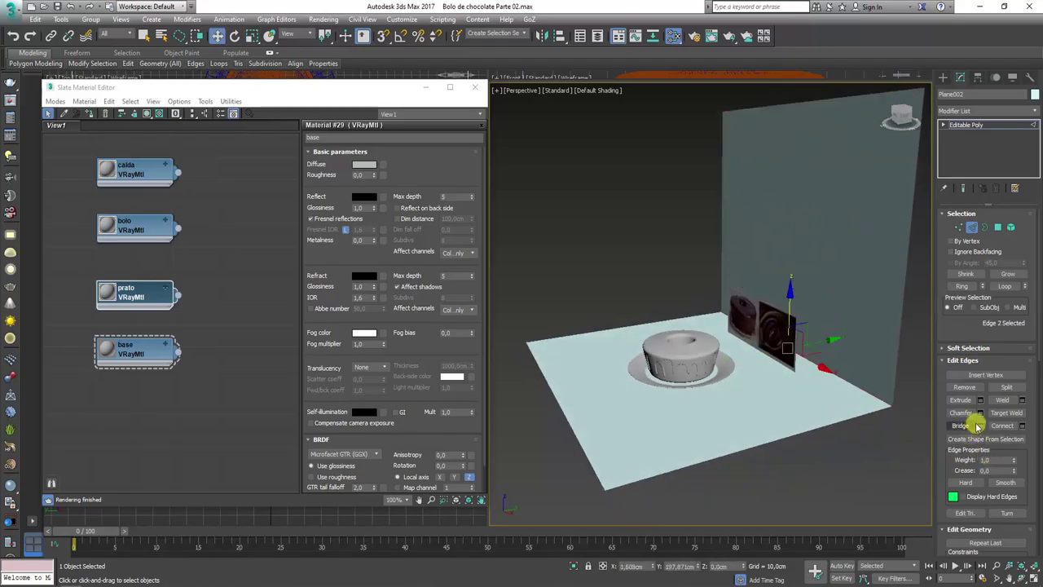
pyautogui.click(981, 412)
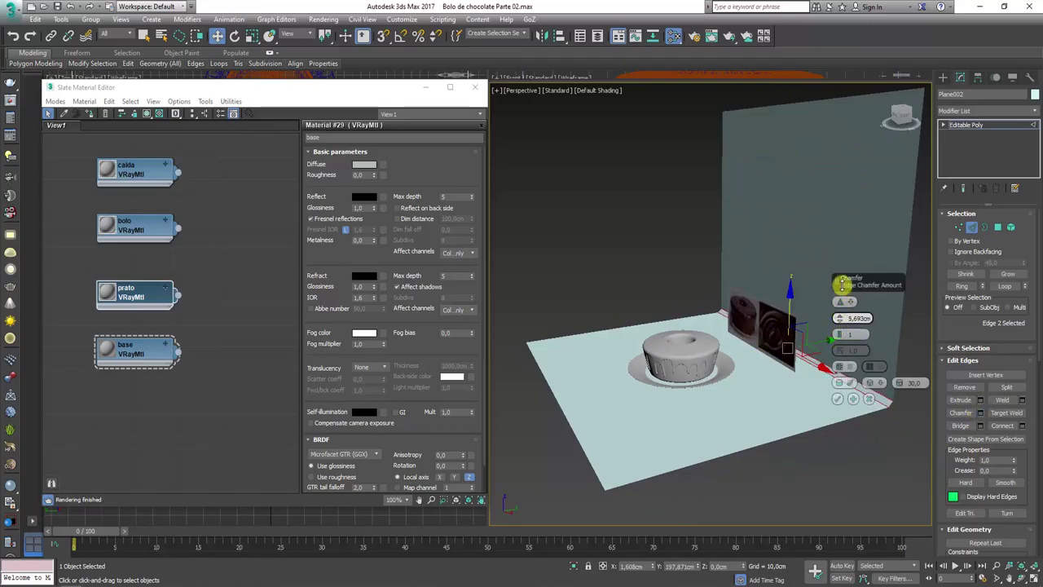
pyautogui.moveTo(839, 318); pyautogui.dragTo(839, 221)
pyautogui.moveTo(844, 334); pyautogui.dragTo(840, 297)
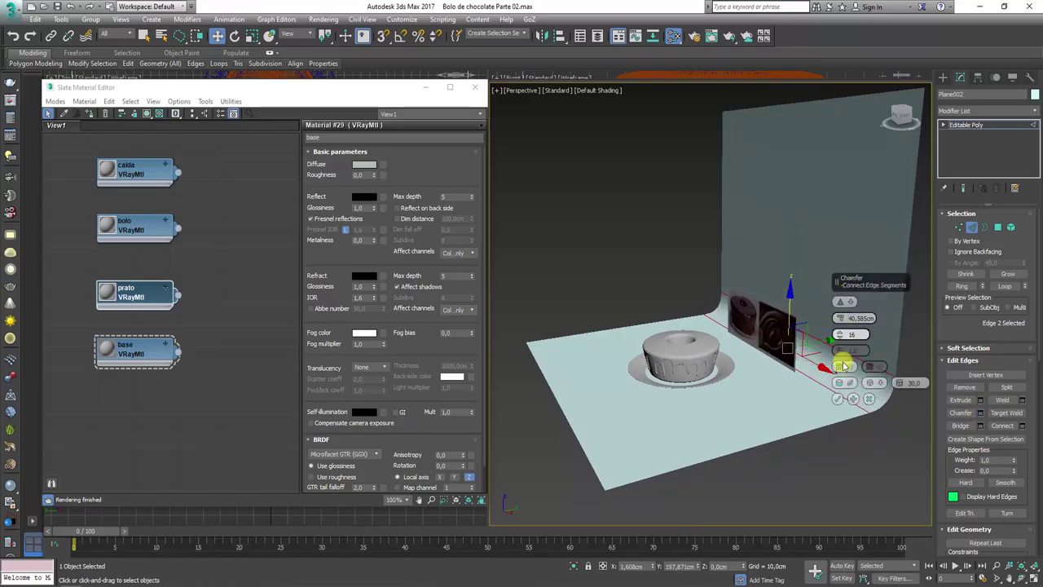
pyautogui.click(837, 398)
pyautogui.click(966, 127)
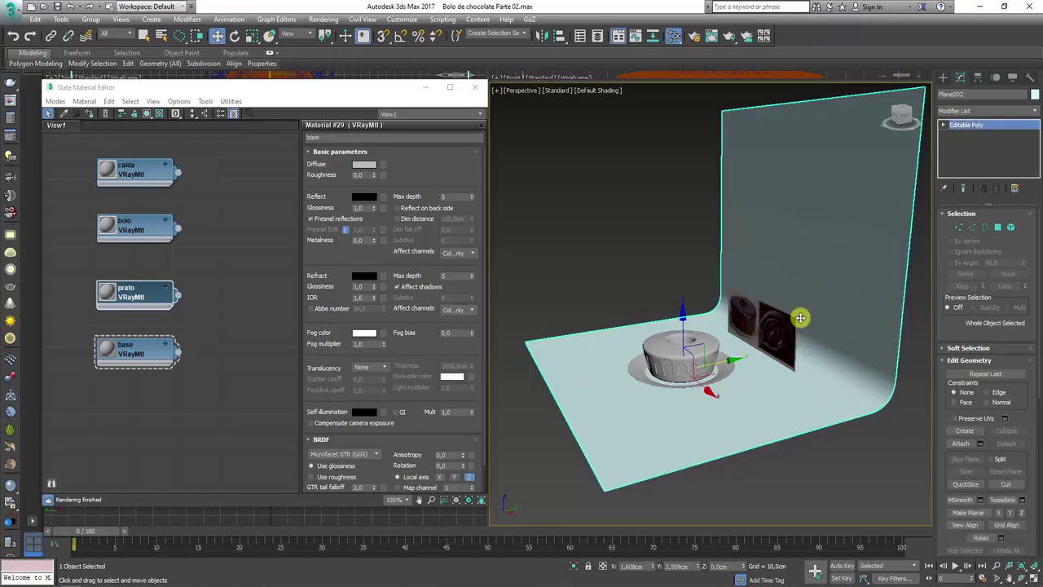
pyautogui.click(801, 317)
# Move the reference pictures off to the left and apply the base material to the backdrop.
pyautogui.keyDown('alt'); pyautogui.moveTo(757, 333); pyautogui.dragTo(793, 325, button='middle'); pyautogui.keyUp('alt')
pyautogui.scroll(-4, 793, 325)
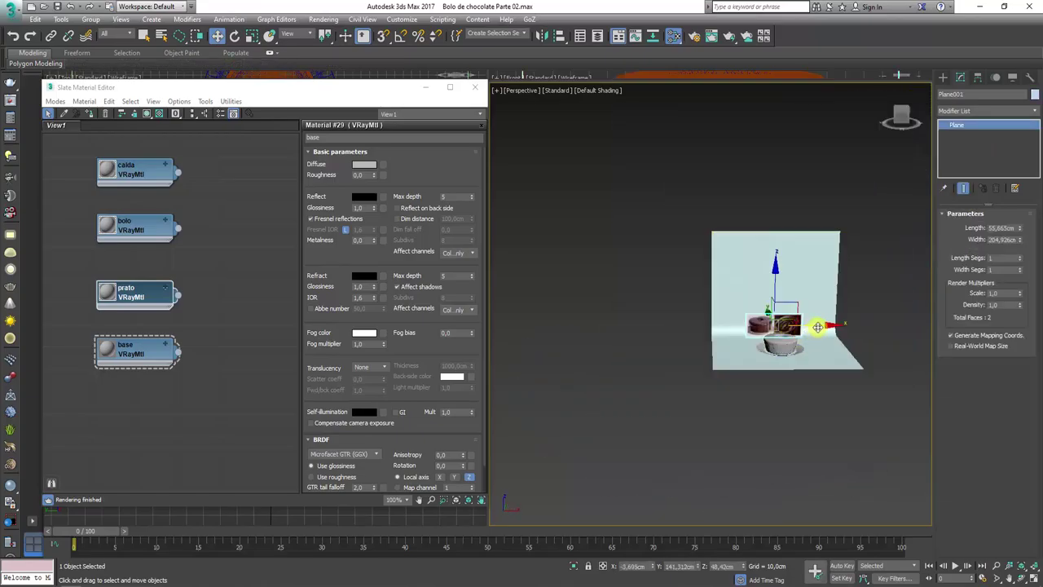
pyautogui.moveTo(793, 324); pyautogui.dragTo(582, 323)
pyautogui.keyDown('alt'); pyautogui.moveTo(582, 323); pyautogui.dragTo(706, 373, button='middle'); pyautogui.keyUp('alt')
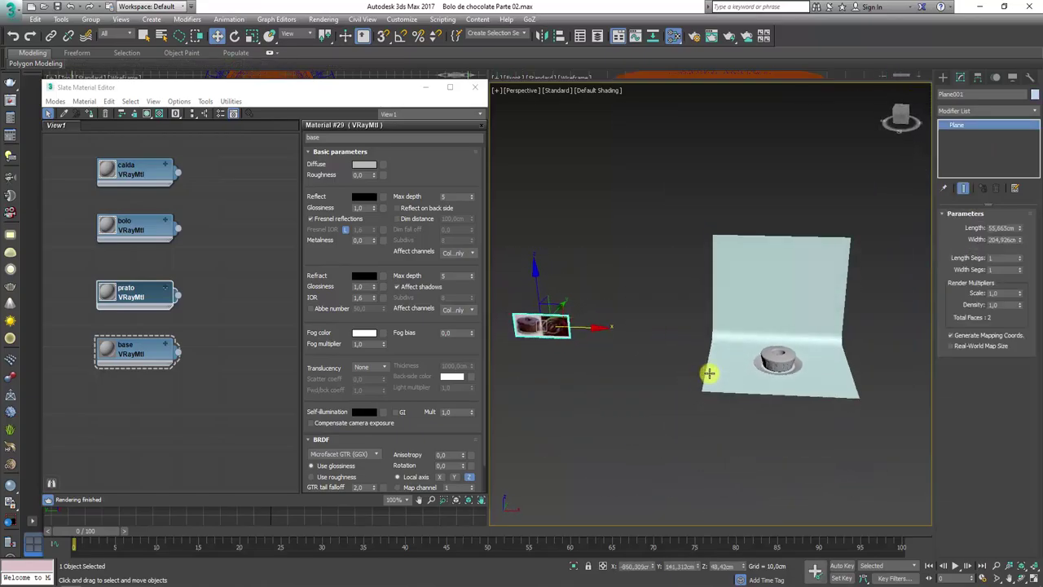
pyautogui.click(145, 354)
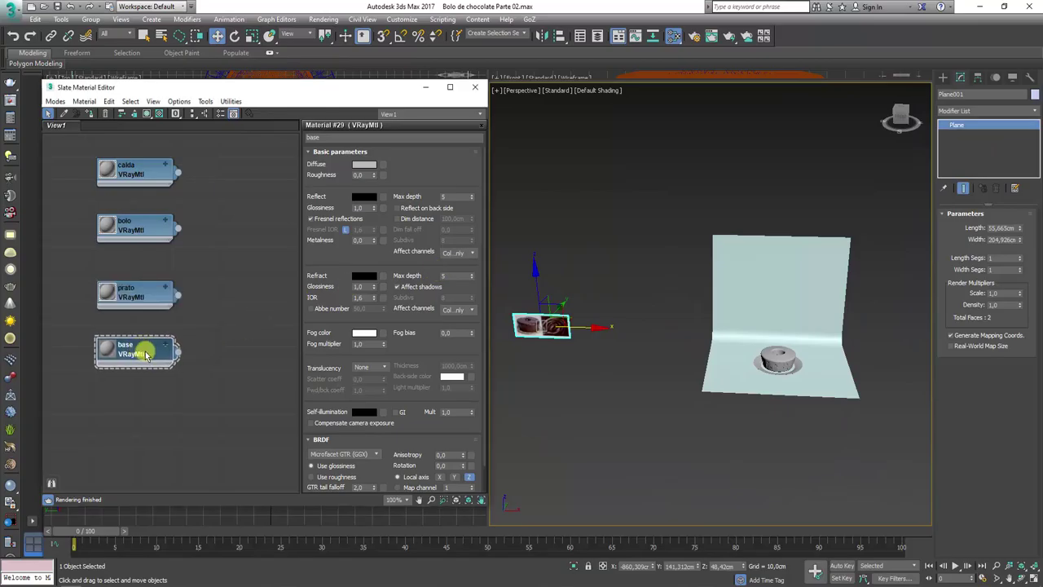
pyautogui.moveTo(177, 352); pyautogui.dragTo(415, 371)
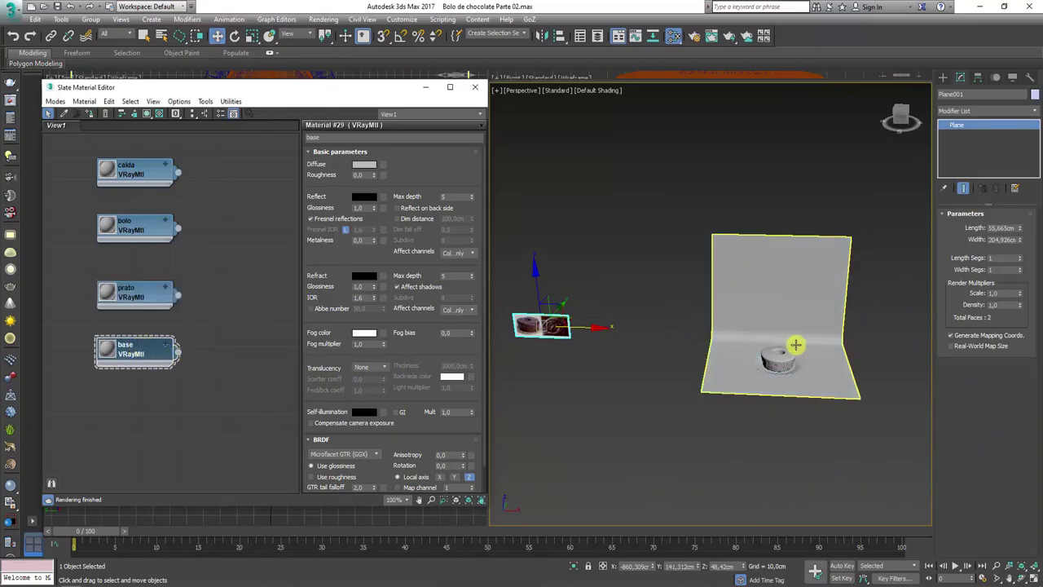
# Raise the cake and plate onto the backdrop floor in Front view, then start a V-Ray render.
pyautogui.moveTo(844, 471)
pyautogui.mouseDown()
pyautogui.moveTo(813, 310)
pyautogui.moveTo(833, 473)
pyautogui.mouseUp()
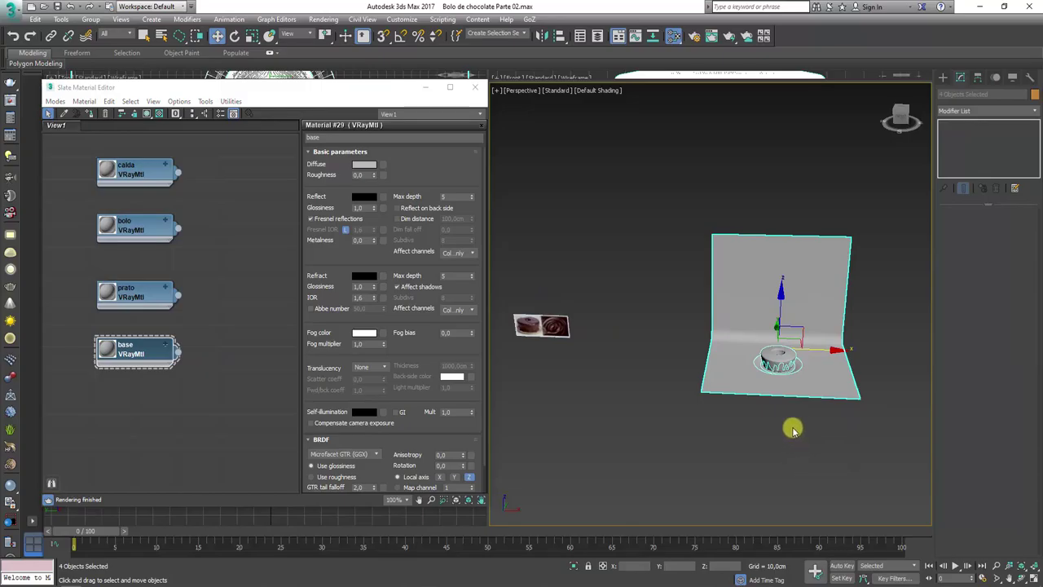
pyautogui.press('f')
pyautogui.scroll(3, 700, 298)
pyautogui.keyDown('alt'); pyautogui.click(915, 320); pyautogui.keyUp('alt')
pyautogui.moveTo(726, 233)
pyautogui.mouseDown()
pyautogui.moveTo(724, 215)
pyautogui.moveTo(717, 232)
pyautogui.mouseUp()
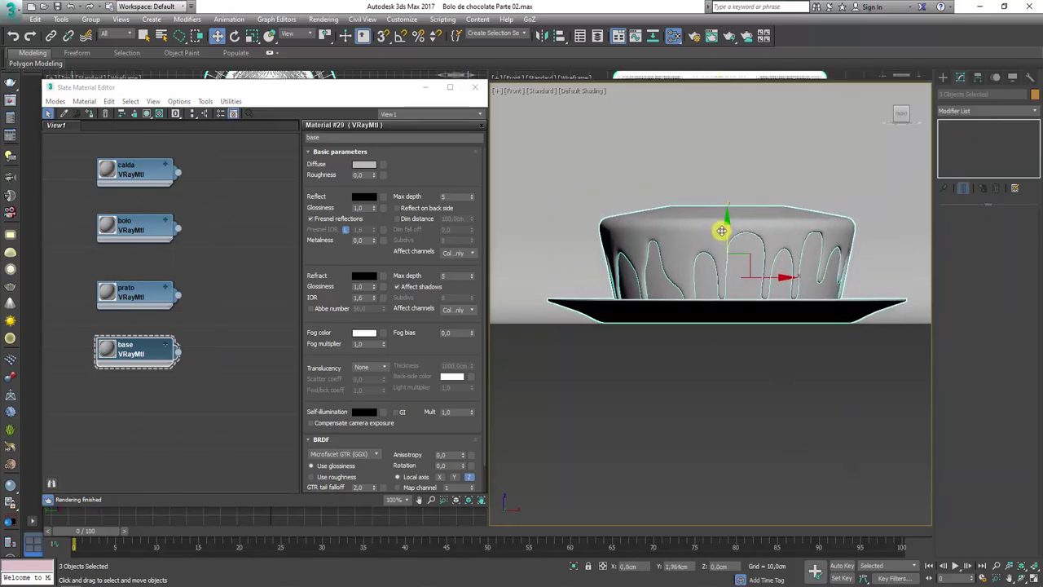
pyautogui.press('p')
pyautogui.moveTo(784, 337)
pyautogui.keyDown('alt'); pyautogui.mouseDown(button='middle')
pyautogui.moveTo(804, 356)
pyautogui.moveTo(790, 369)
pyautogui.mouseUp(button='middle'); pyautogui.keyUp('alt')
pyautogui.scroll(-3, 804, 356)
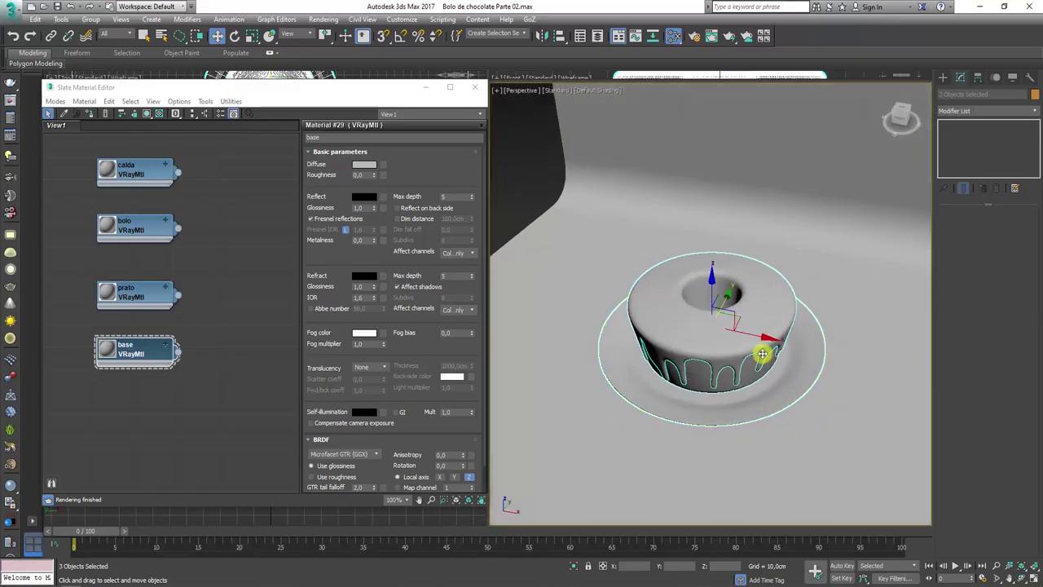
pyautogui.click(731, 39)
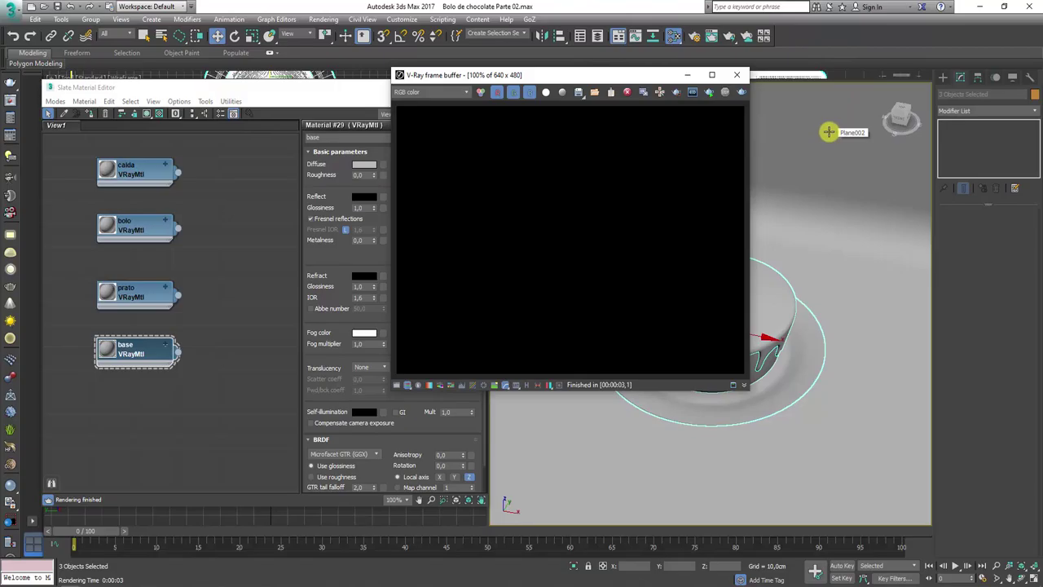
# Run an interactive V-Ray render, check its alpha channel, and close the Slate Material Editor.
pyautogui.moveTo(633, 75); pyautogui.dragTo(790, 149)
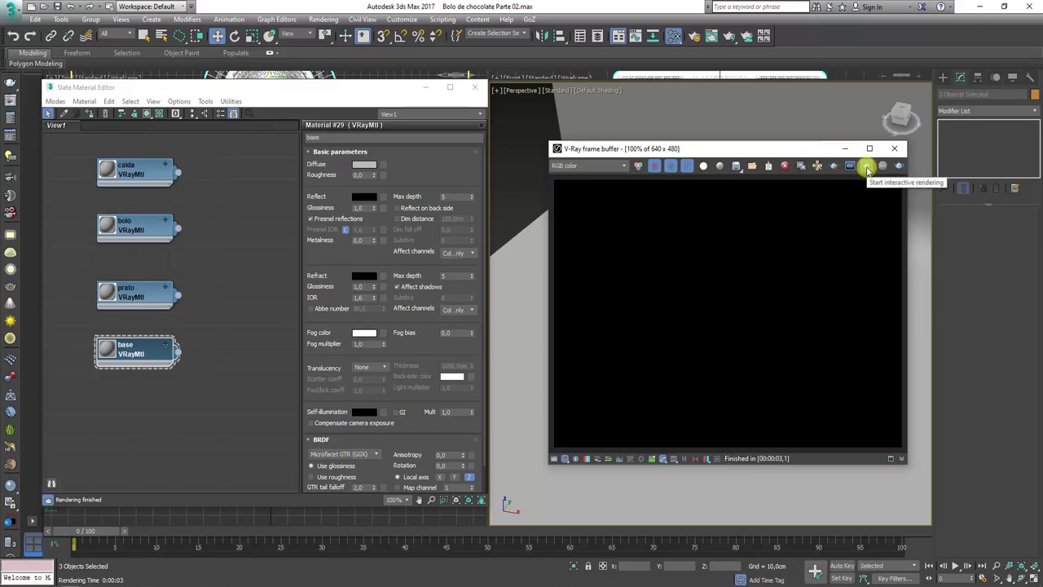
pyautogui.click(868, 168)
pyautogui.moveTo(819, 150); pyautogui.dragTo(801, 122)
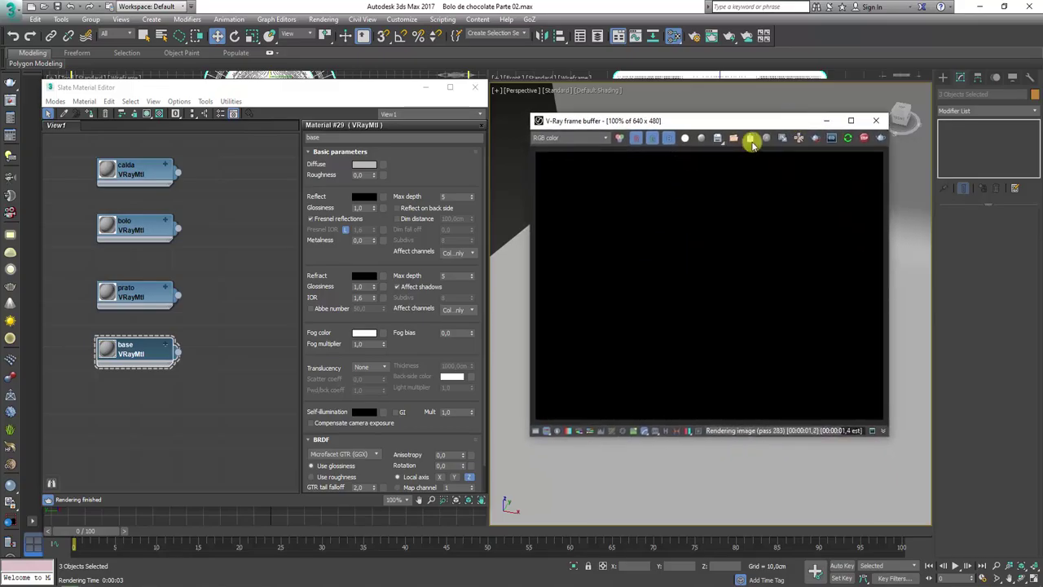
pyautogui.click(685, 137)
pyautogui.click(684, 137)
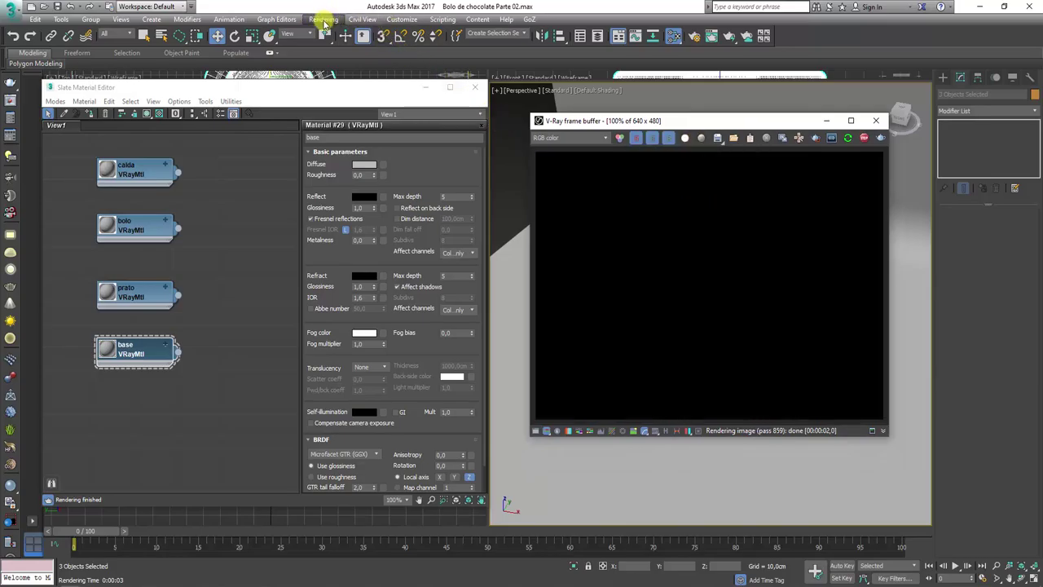
pyautogui.click(477, 89)
pyautogui.click(323, 20)
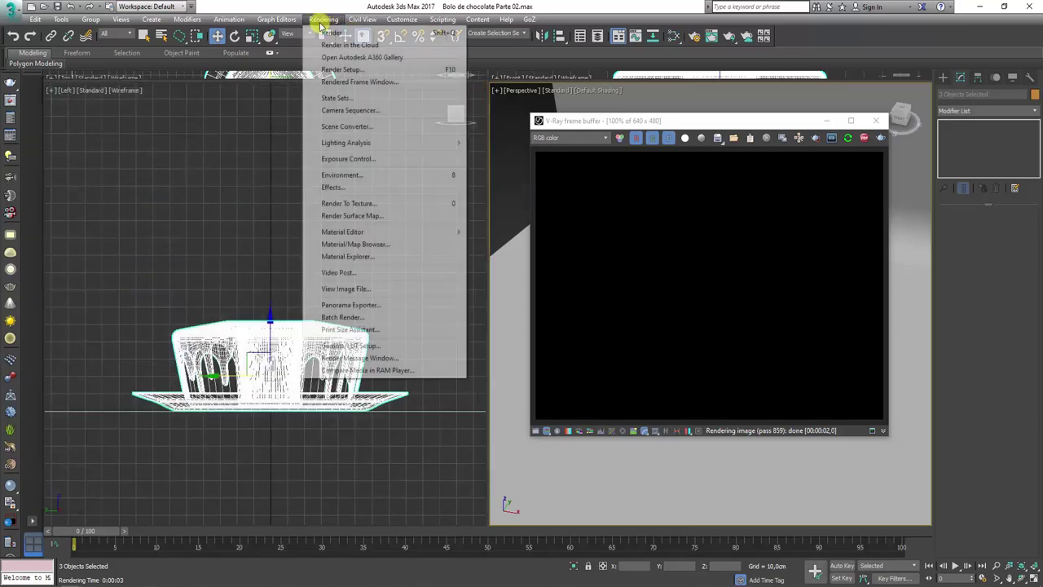
# Set the Environment background colour to light grey 176, then orbit the Perspective view.
pyautogui.click(447, 176)
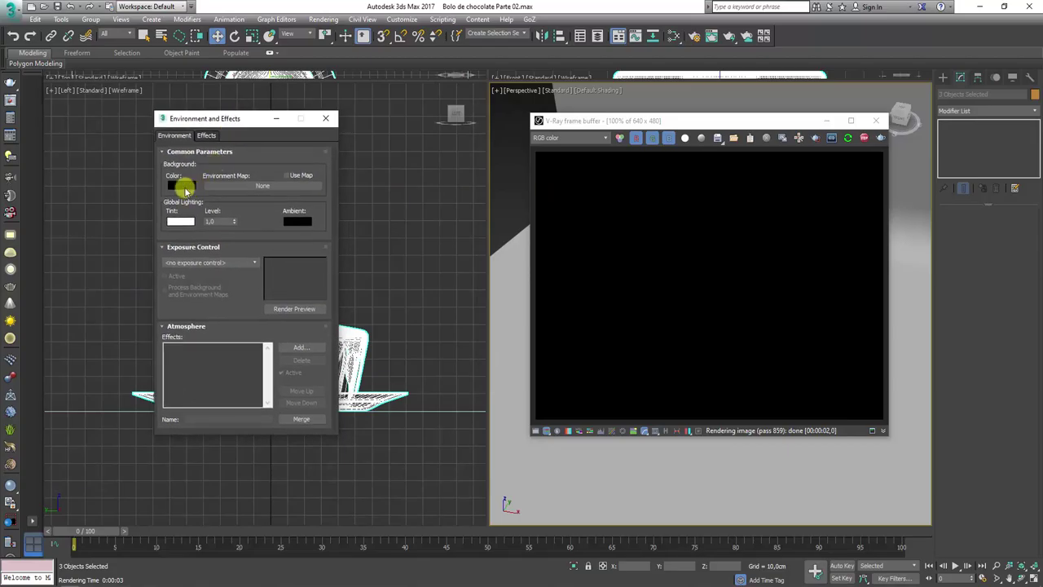
pyautogui.click(180, 186)
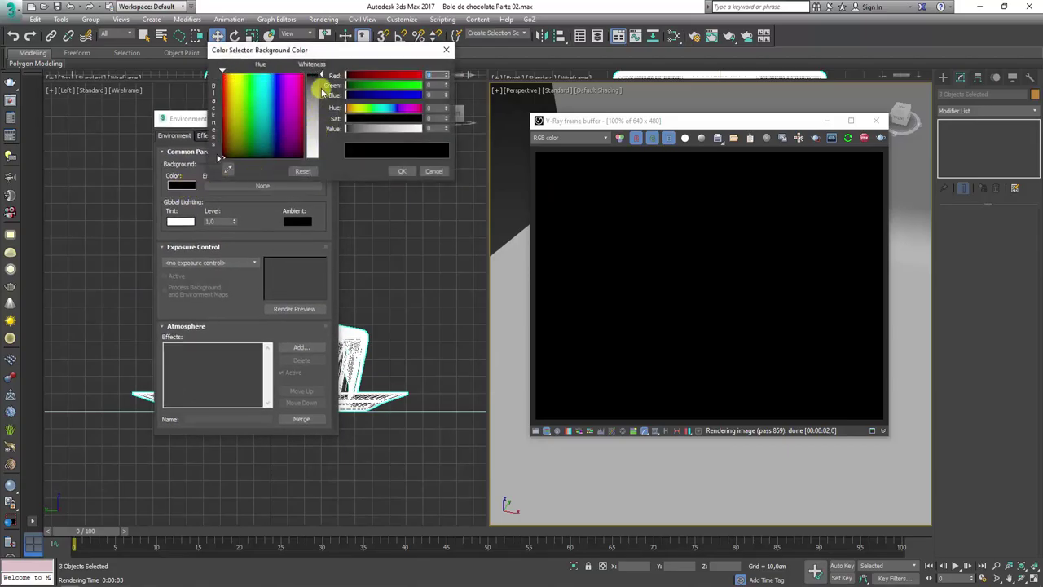
pyautogui.moveTo(323, 93); pyautogui.dragTo(322, 85)
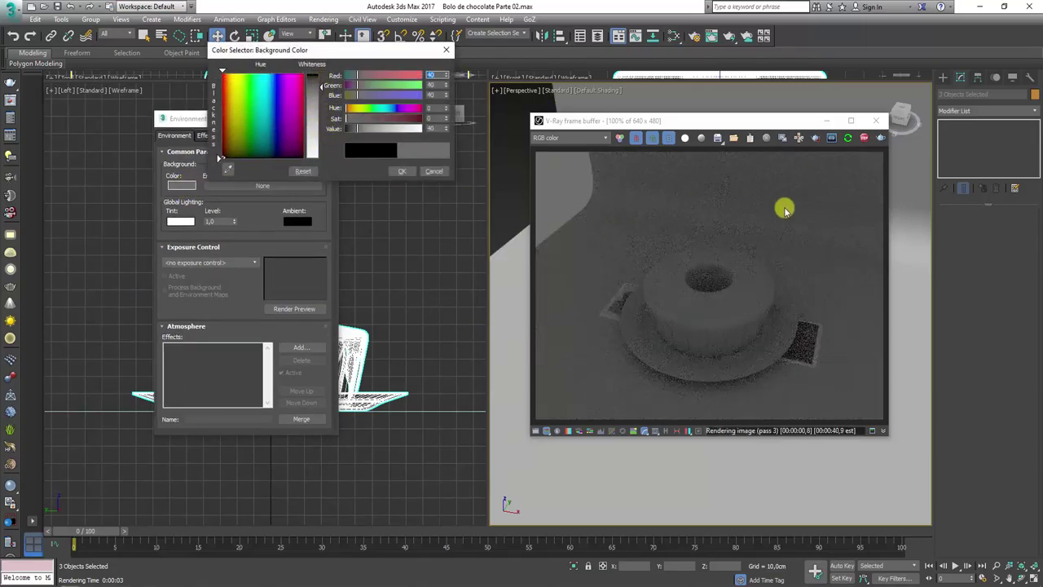
pyautogui.moveTo(322, 86); pyautogui.dragTo(321, 131)
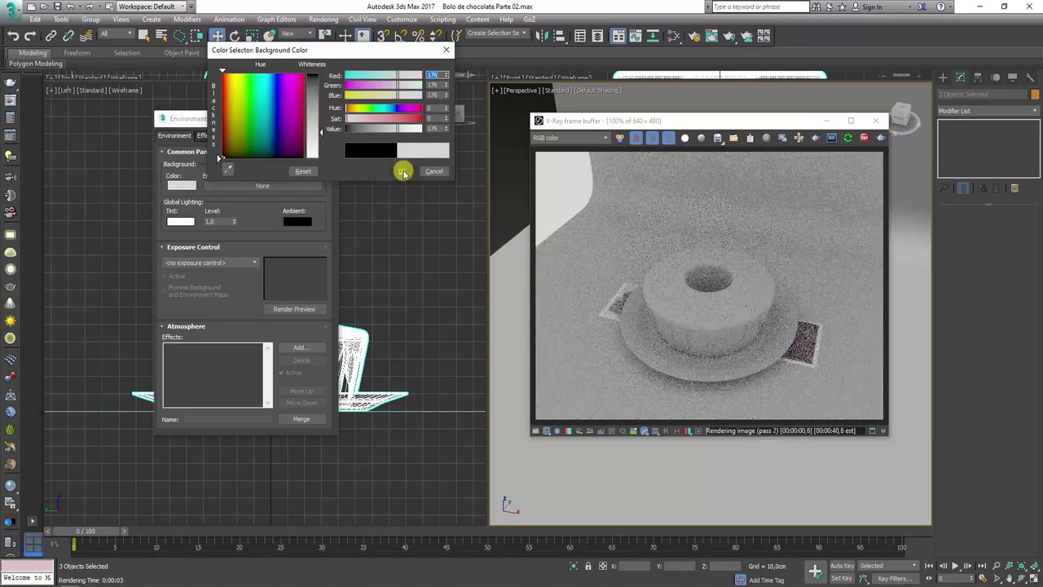
pyautogui.click(403, 172)
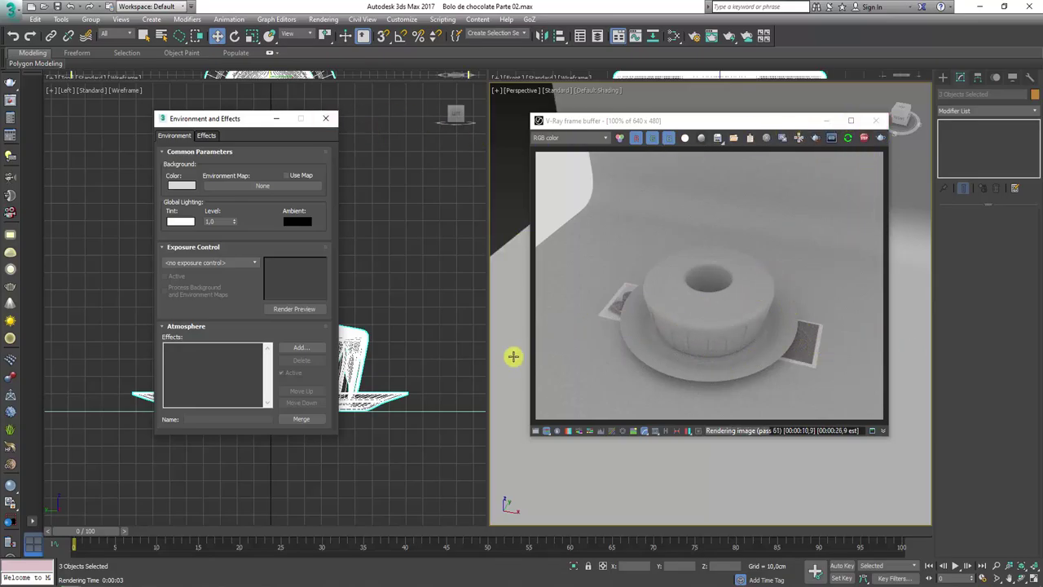
pyautogui.moveTo(513, 356)
pyautogui.keyDown('alt'); pyautogui.mouseDown(button='middle')
pyautogui.moveTo(459, 328)
pyautogui.moveTo(529, 337)
pyautogui.mouseUp(button='middle'); pyautogui.keyUp('alt')
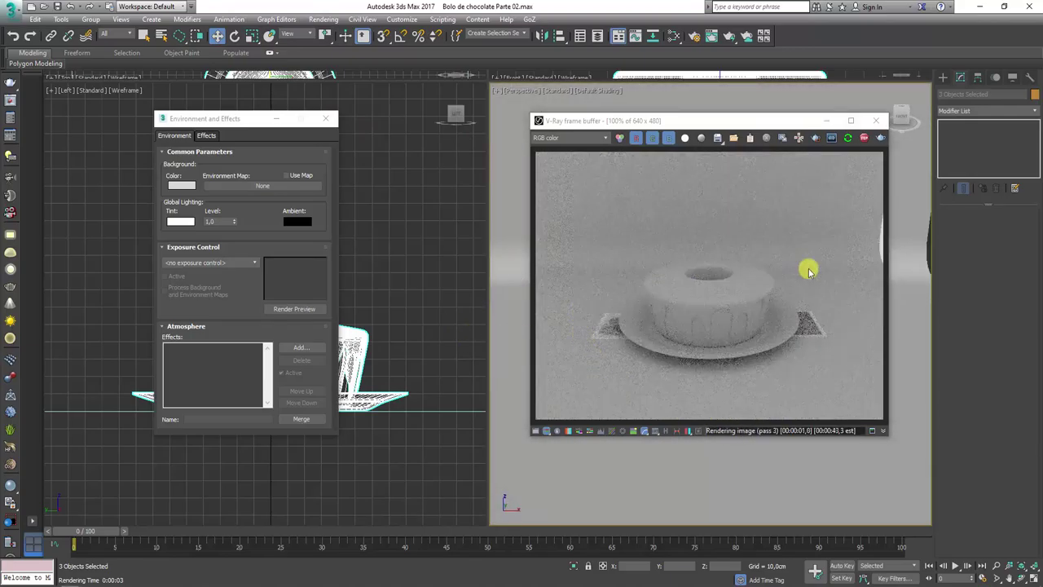
pyautogui.click(826, 122)
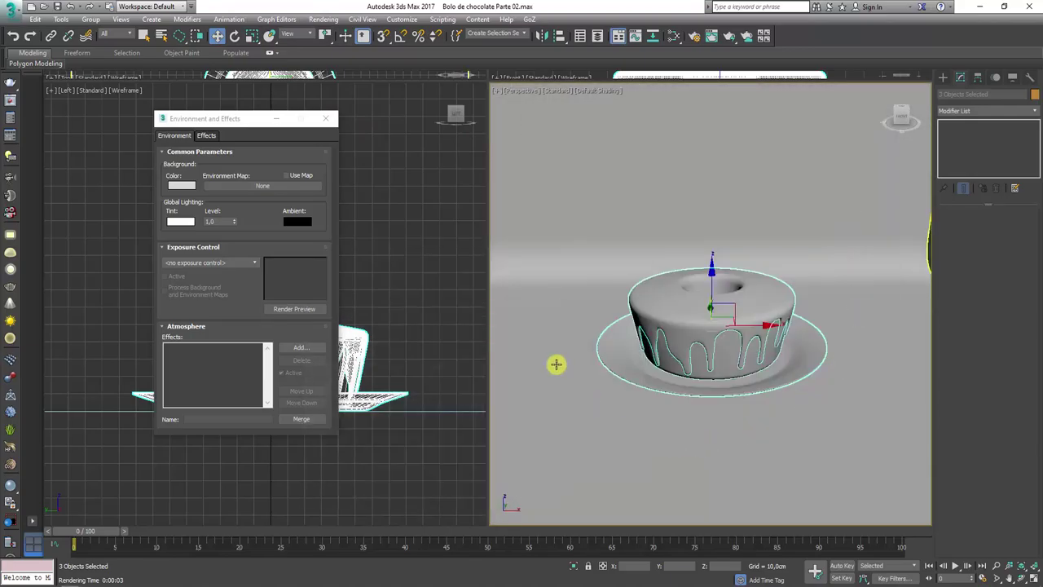
# Delete the reference-image plane Plane001.
pyautogui.scroll(-3, 635, 299)
pyautogui.scroll(-2, 619, 294)
pyautogui.moveTo(596, 286)
pyautogui.keyDown('alt'); pyautogui.mouseDown(button='middle')
pyautogui.moveTo(804, 280)
pyautogui.moveTo(652, 340)
pyautogui.mouseUp(button='middle'); pyautogui.keyUp('alt')
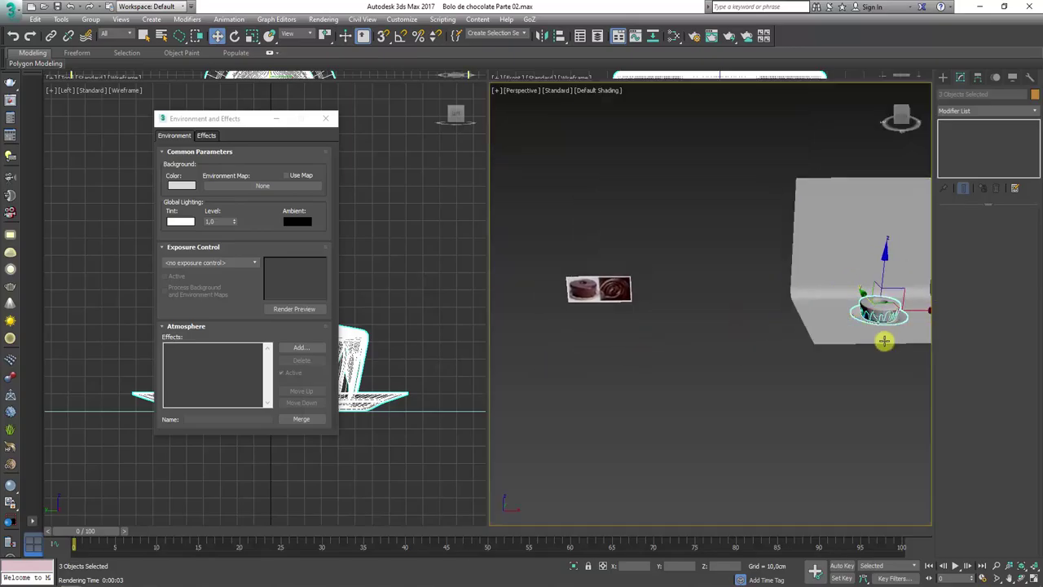
pyautogui.click(583, 284)
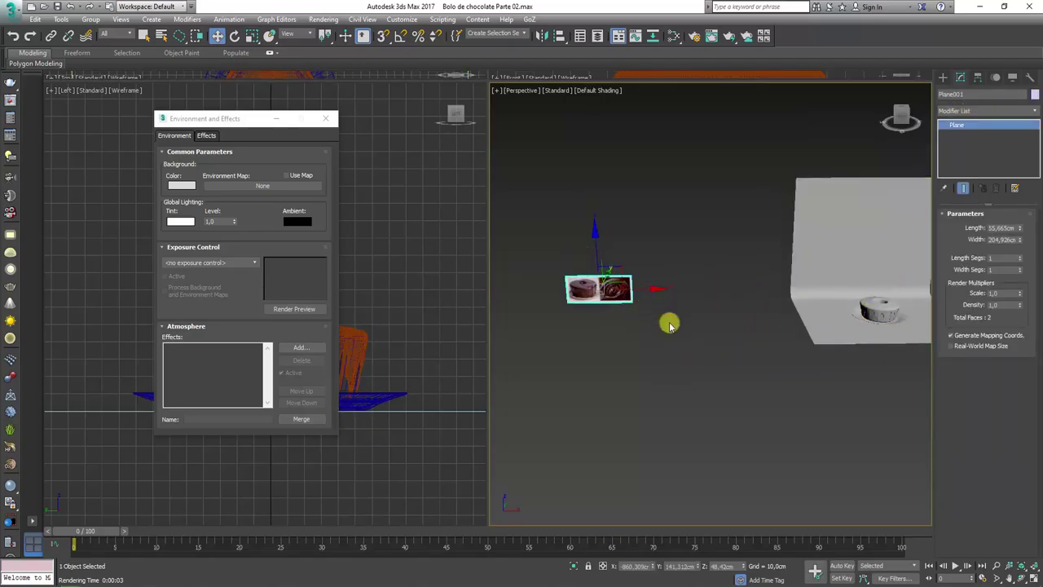
pyautogui.press('Delete')
# Bring back the V-Ray frame buffer, frame the cake from a high angle, and close Environment and Effects.
pyautogui.keyDown('alt'); pyautogui.moveTo(729, 351); pyautogui.dragTo(424, 535, button='middle'); pyautogui.keyUp('alt')
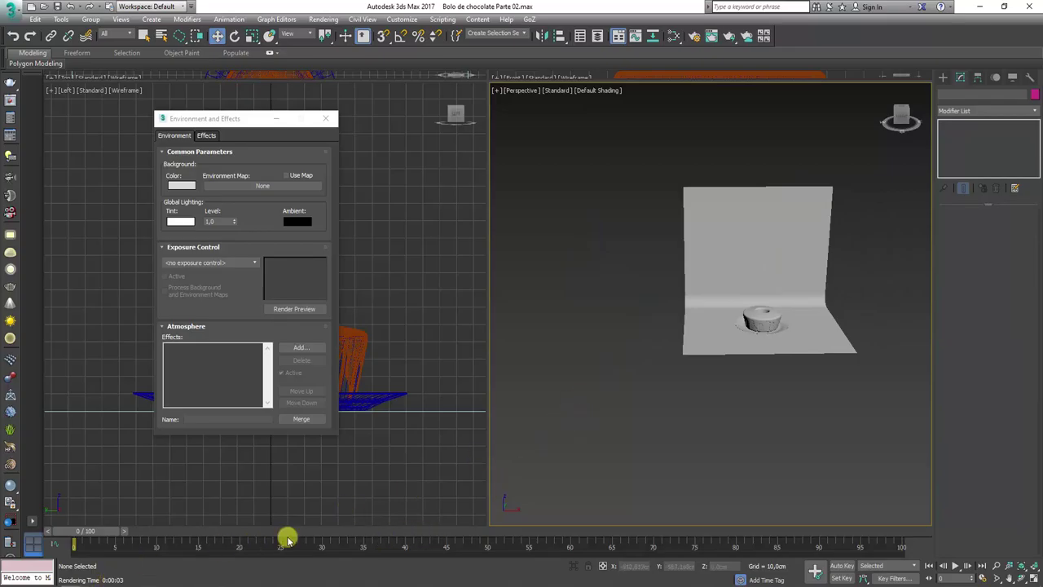
pyautogui.click(155, 558)
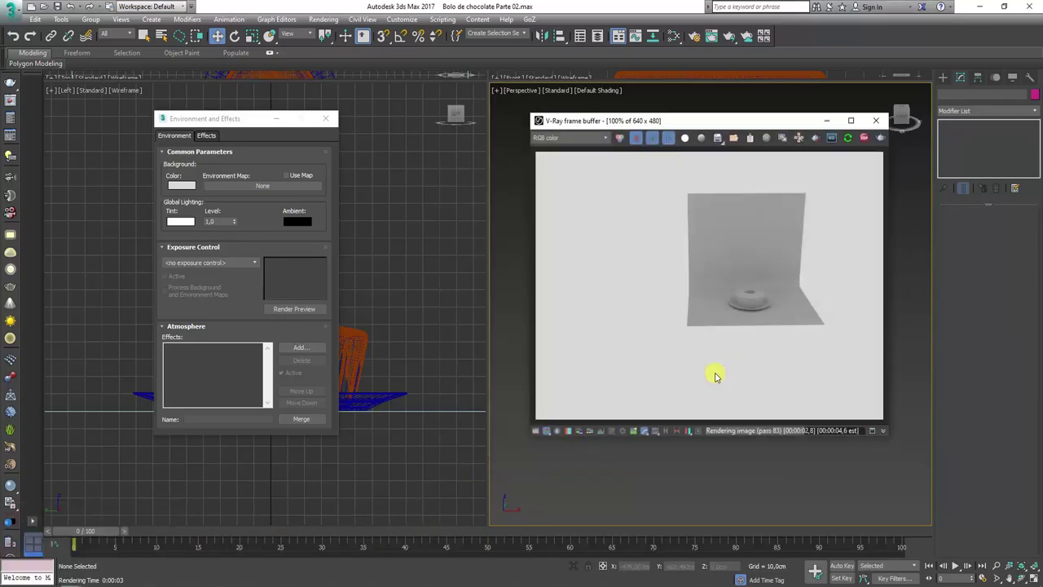
pyautogui.moveTo(722, 505)
pyautogui.keyDown('alt'); pyautogui.mouseDown(button='middle')
pyautogui.moveTo(753, 492)
pyautogui.moveTo(785, 172)
pyautogui.mouseUp(button='middle'); pyautogui.keyUp('alt')
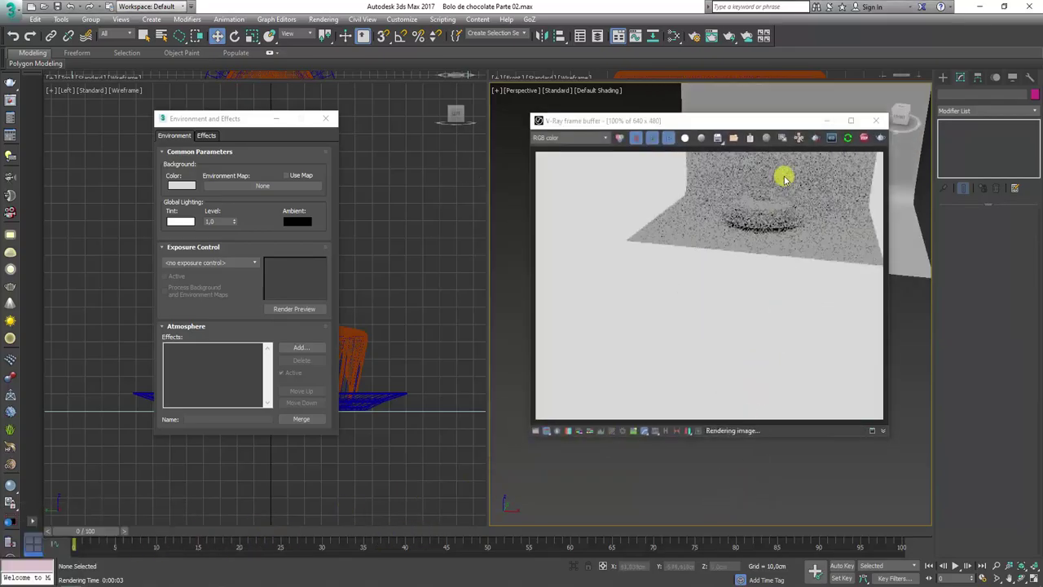
pyautogui.moveTo(765, 128); pyautogui.dragTo(372, 168)
pyautogui.scroll(3, 654, 359)
pyautogui.scroll(4, 724, 293)
pyautogui.scroll(3, 739, 350)
pyautogui.moveTo(739, 351)
pyautogui.keyDown('alt'); pyautogui.mouseDown(button='middle')
pyautogui.moveTo(752, 345)
pyautogui.moveTo(703, 348)
pyautogui.moveTo(698, 361)
pyautogui.moveTo(778, 346)
pyautogui.mouseUp(button='middle'); pyautogui.keyUp('alt')
pyautogui.moveTo(396, 170)
pyautogui.mouseDown()
pyautogui.moveTo(659, 135)
pyautogui.moveTo(581, 129)
pyautogui.moveTo(634, 141)
pyautogui.moveTo(592, 141)
pyautogui.mouseUp()
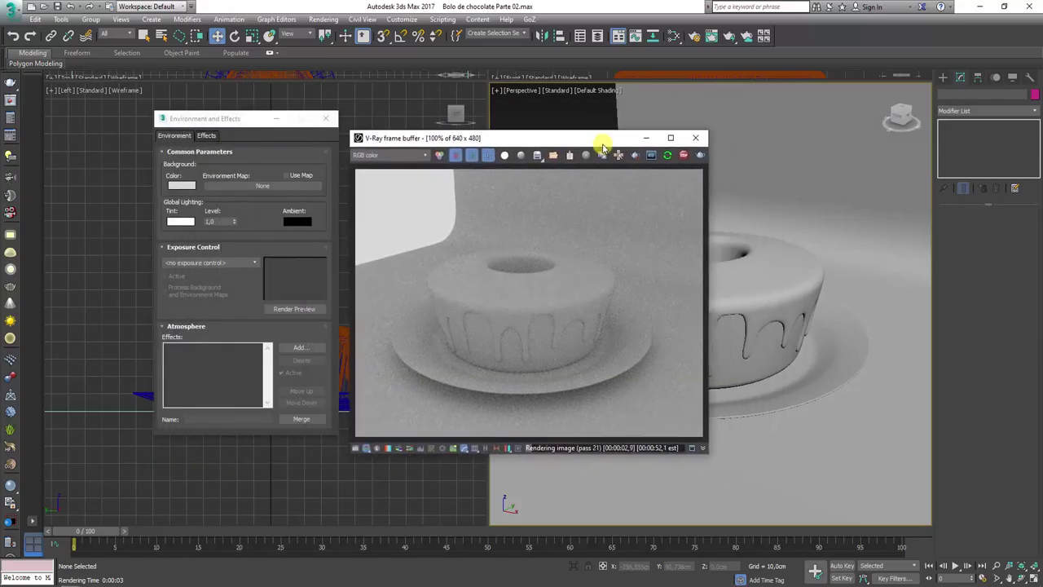
pyautogui.click(326, 118)
pyautogui.moveTo(517, 140)
pyautogui.mouseDown()
pyautogui.moveTo(861, 191)
pyautogui.moveTo(719, 130)
pyautogui.moveTo(730, 138)
pyautogui.mouseUp()
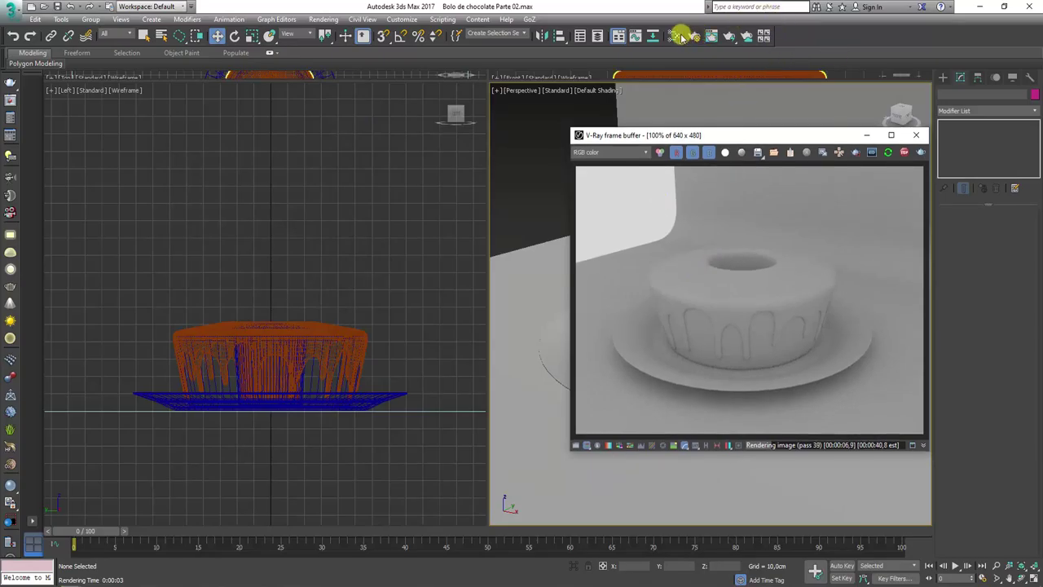
# Open the Slate Material Editor and load the calda icing material for editing.
pyautogui.click(676, 35)
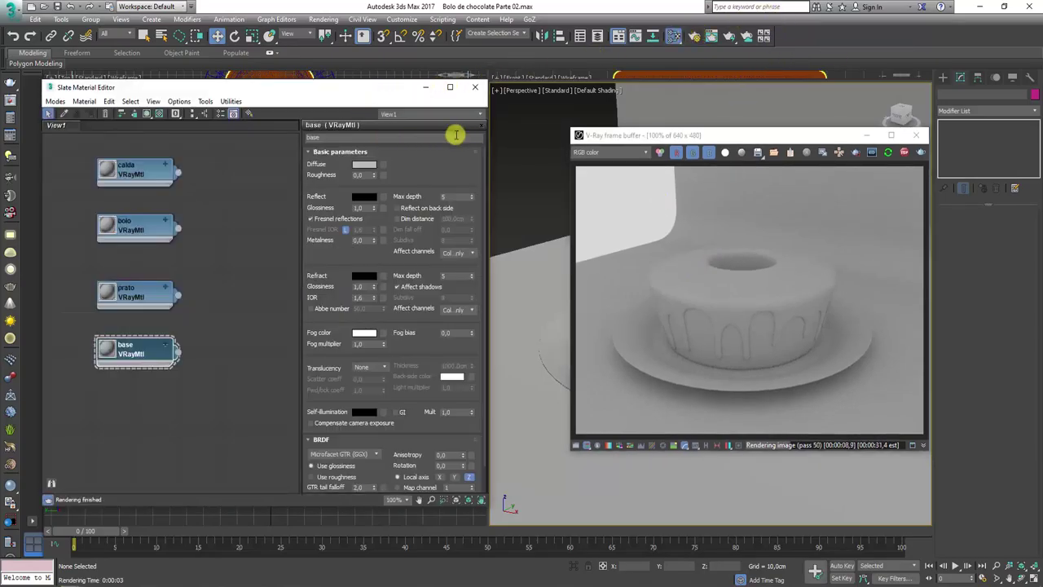
pyautogui.moveTo(138, 168); pyautogui.dragTo(156, 178)
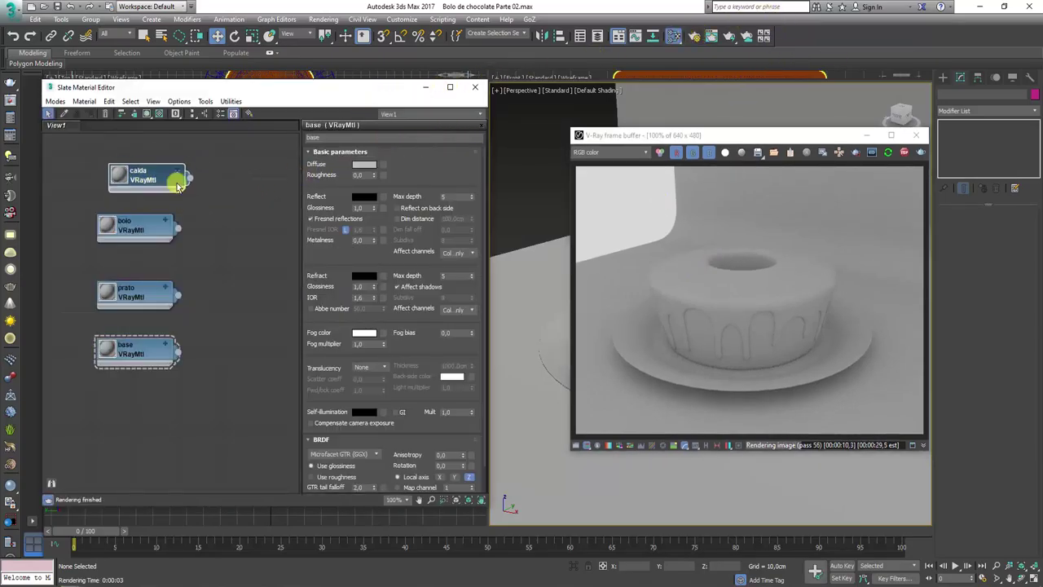
pyautogui.doubleClick(155, 175)
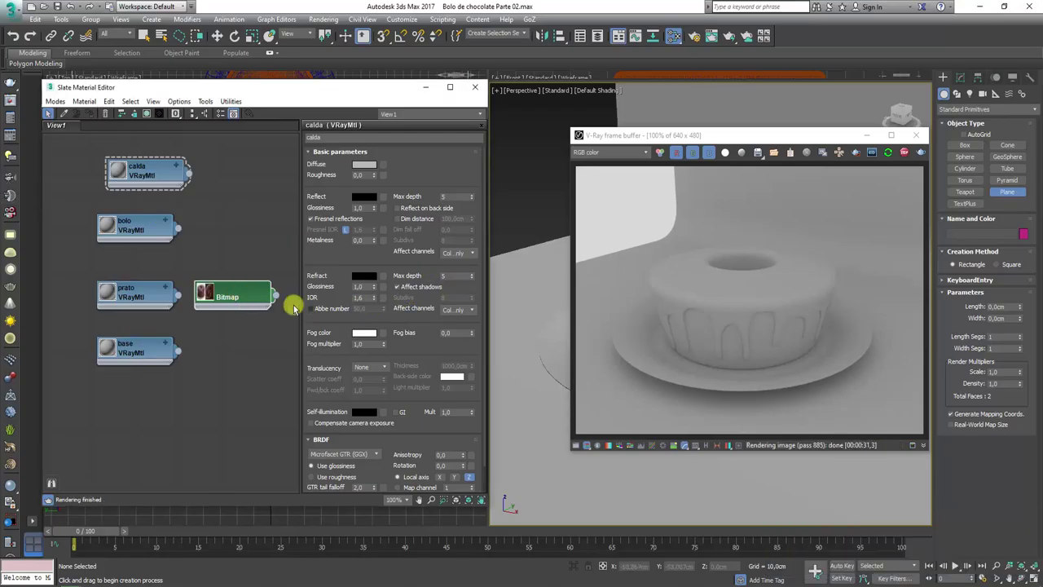
# Place the Bitmap node below the base node and begin drawing a new plane.
pyautogui.moveTo(239, 296); pyautogui.dragTo(148, 410)
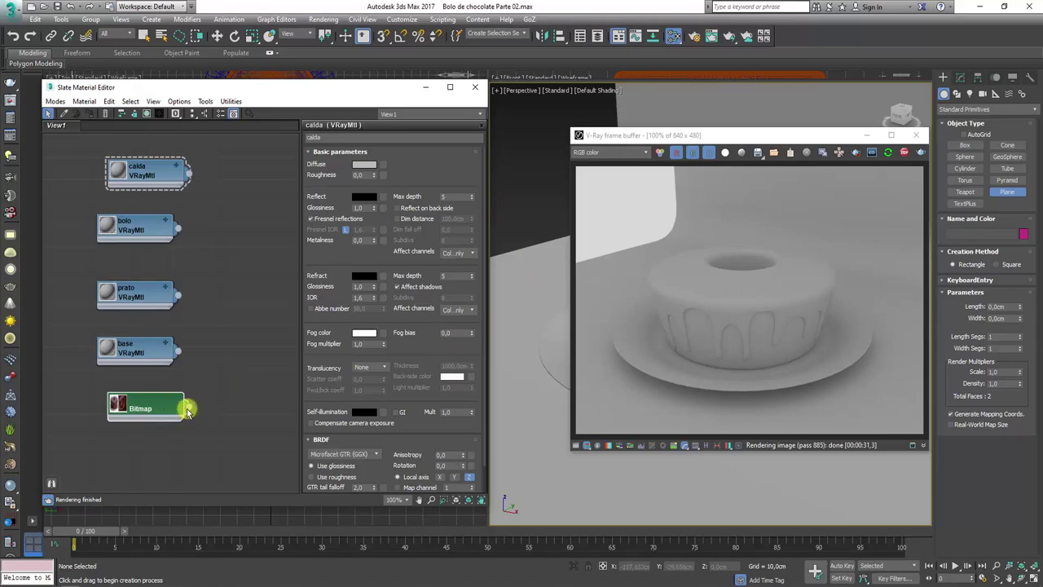
pyautogui.moveTo(160, 413); pyautogui.dragTo(171, 412)
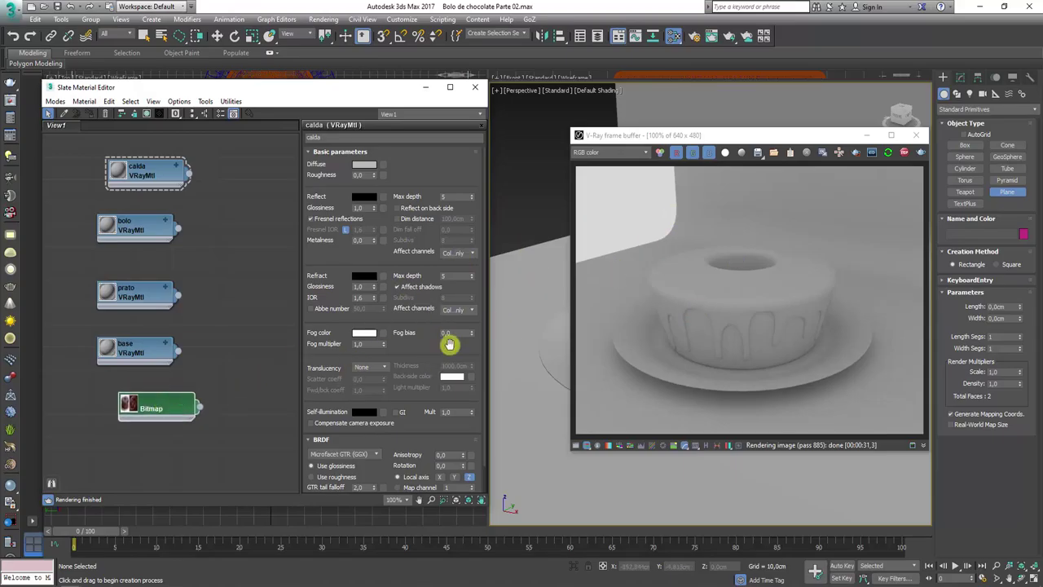
pyautogui.moveTo(507, 185); pyautogui.dragTo(566, 259)
# Finish sizing the new plane, Plane003, in the viewport.
pyautogui.moveTo(199, 406); pyautogui.dragTo(521, 231)
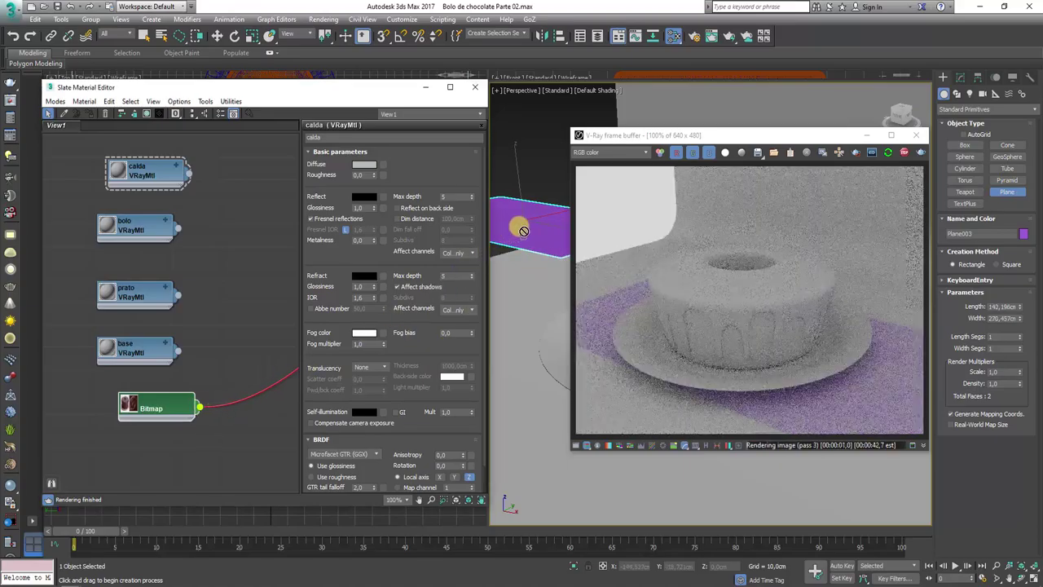
pyautogui.scroll(2, 541, 227)
pyautogui.moveTo(540, 227); pyautogui.dragTo(600, 250, button='middle')
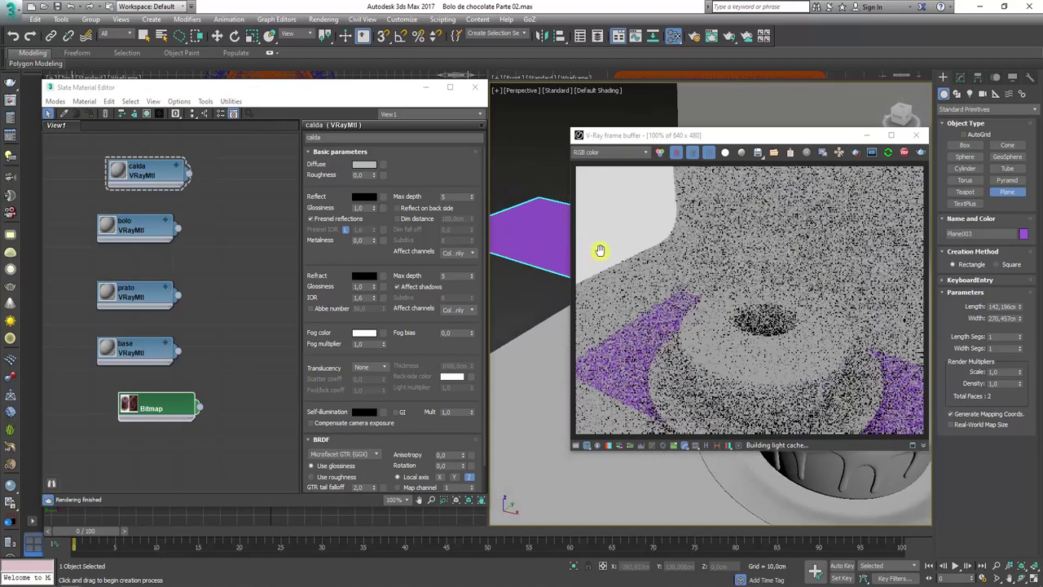
# Create a VRayMtl (Material #30) from the Bitmap output and assign it to Plane003.
pyautogui.rightClick(162, 410)
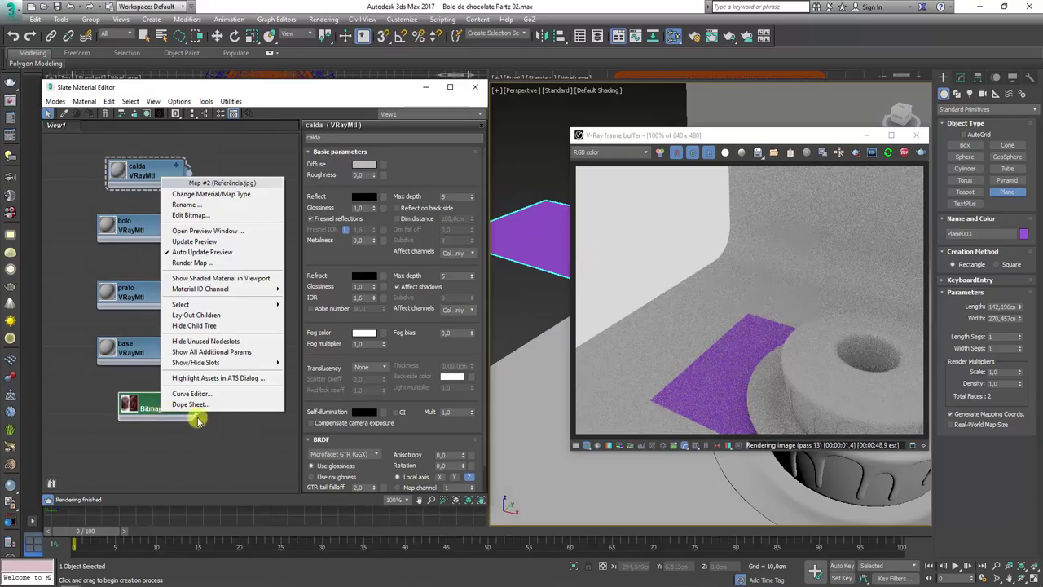
pyautogui.moveTo(156, 413); pyautogui.dragTo(112, 411)
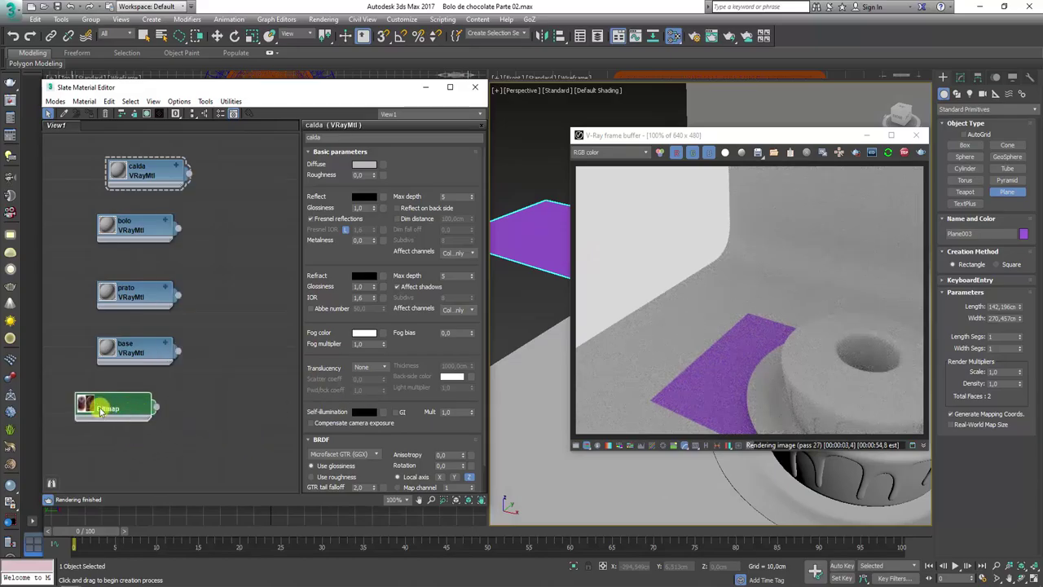
pyautogui.keyDown('shift'); pyautogui.moveTo(135, 355); pyautogui.dragTo(220, 400); pyautogui.keyUp('shift')
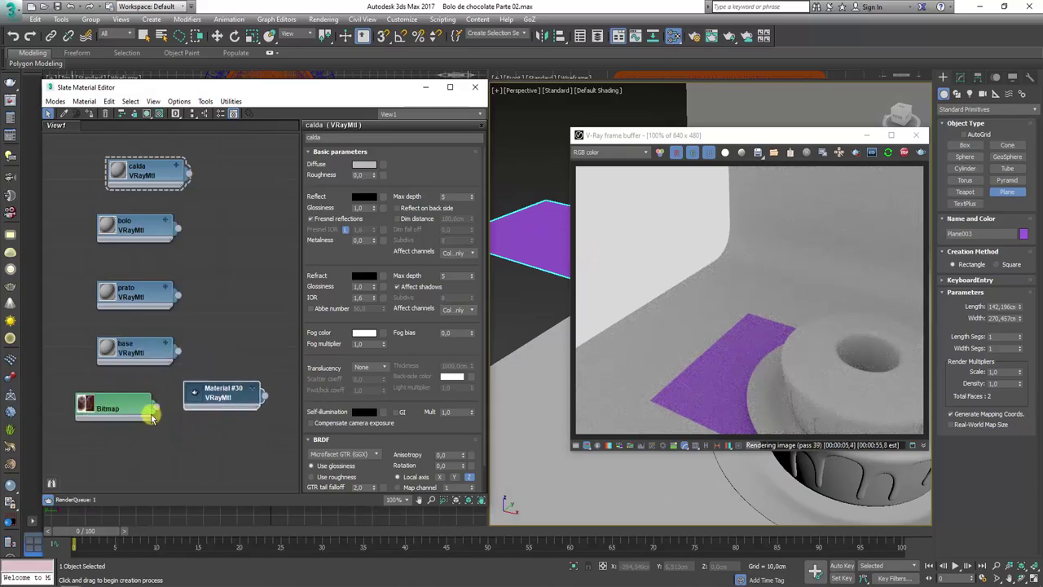
pyautogui.moveTo(154, 406)
pyautogui.mouseDown()
pyautogui.moveTo(210, 397)
pyautogui.moveTo(178, 417)
pyautogui.moveTo(187, 409)
pyautogui.mouseUp()
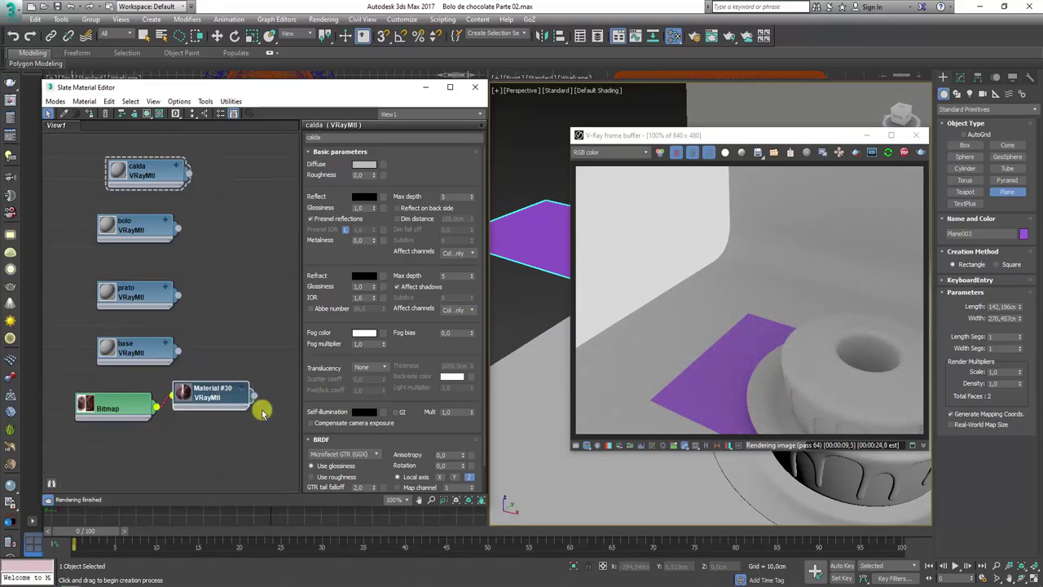
pyautogui.moveTo(253, 397); pyautogui.dragTo(525, 244)
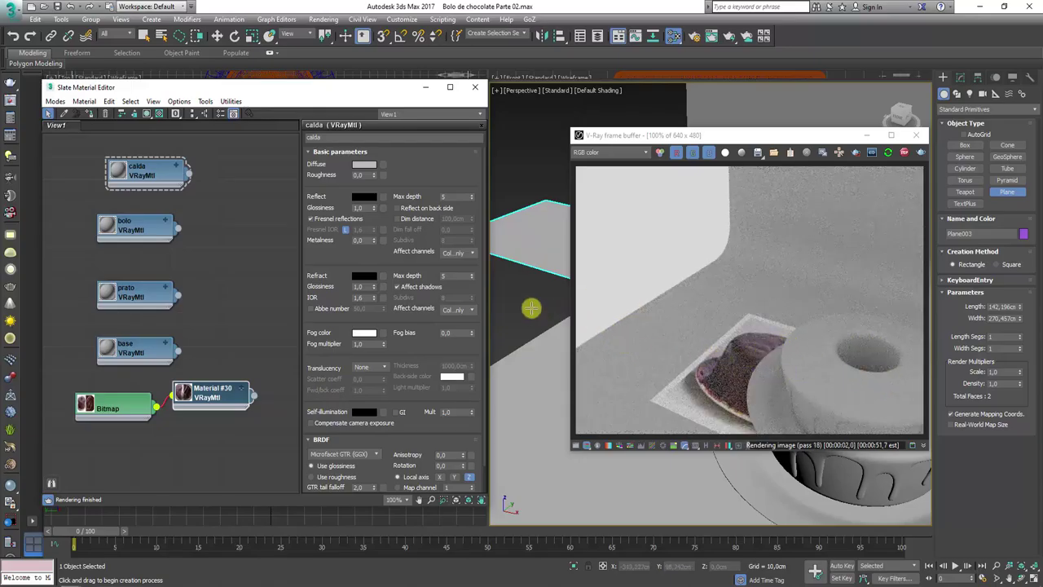
# Show the chocolate cake photo on the plane in the viewport and tidy the material nodes.
pyautogui.scroll(3, 544, 311)
pyautogui.moveTo(706, 135); pyautogui.dragTo(773, 141)
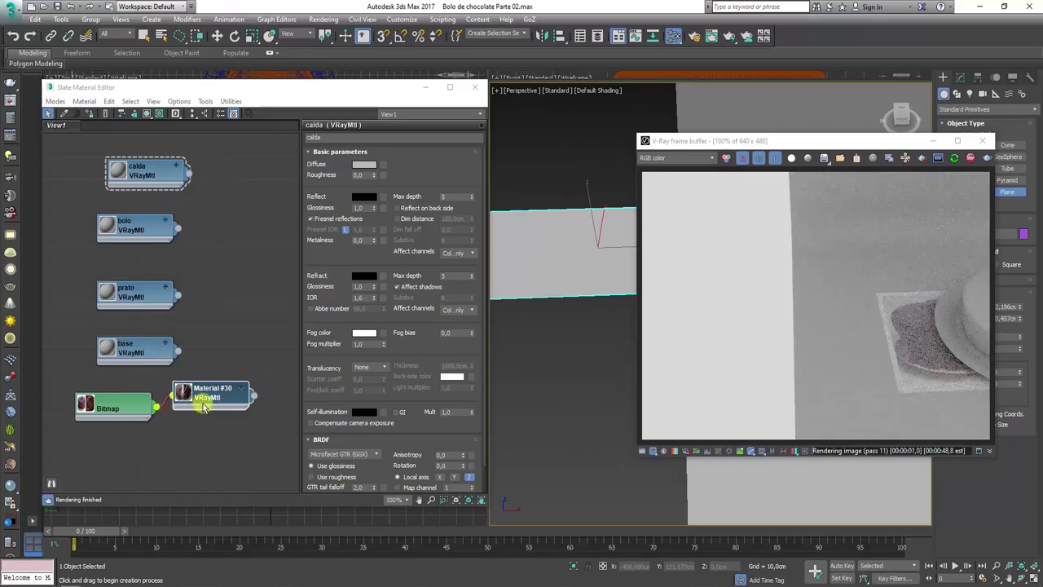
pyautogui.moveTo(204, 408); pyautogui.dragTo(215, 441)
pyautogui.click(146, 113)
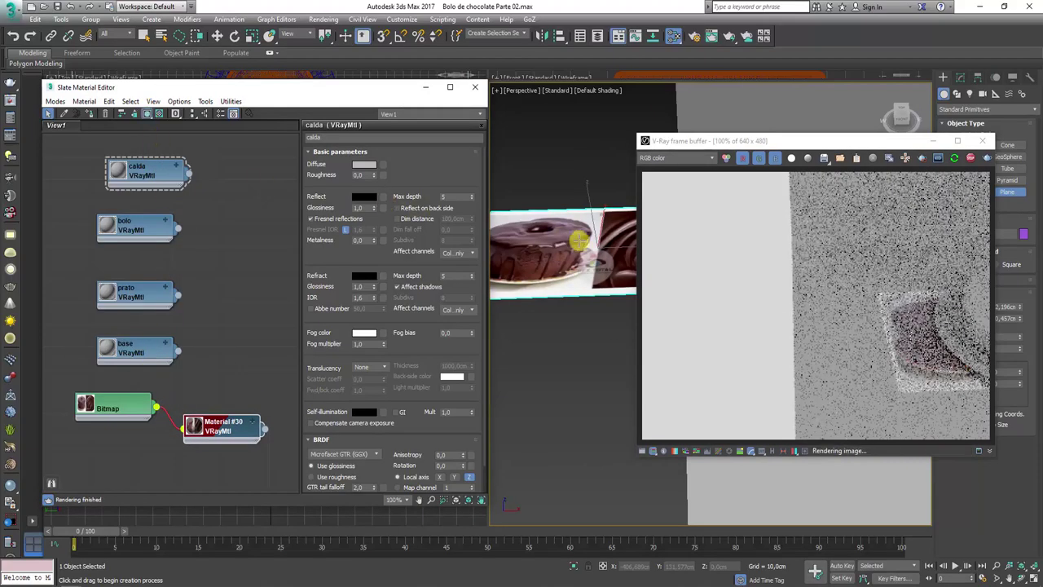
pyautogui.moveTo(577, 235)
pyautogui.keyDown('alt'); pyautogui.mouseDown(button='middle')
pyautogui.moveTo(582, 302)
pyautogui.moveTo(493, 355)
pyautogui.mouseUp(button='middle'); pyautogui.keyUp('alt')
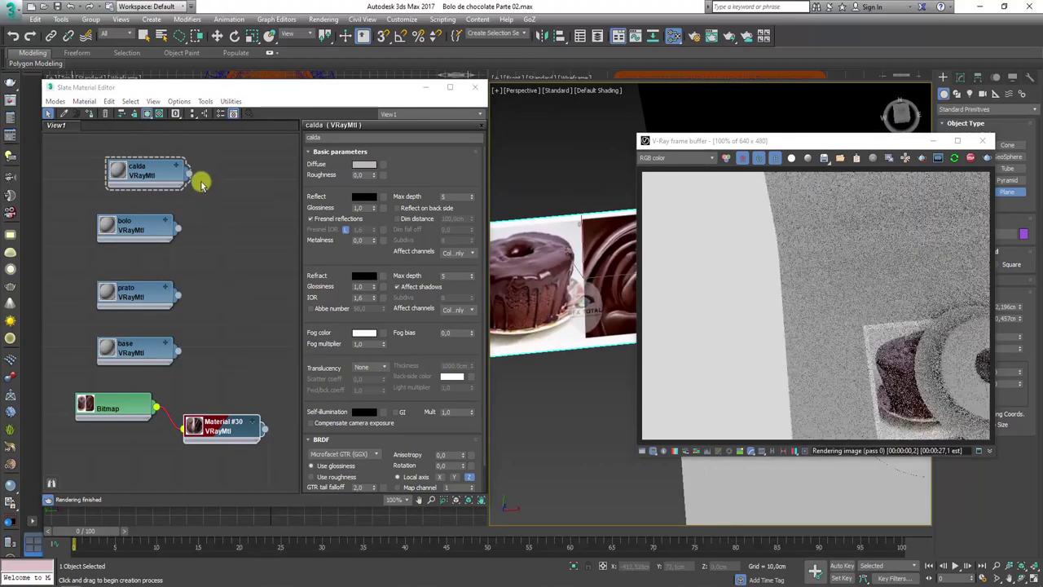
pyautogui.moveTo(161, 183); pyautogui.dragTo(171, 173)
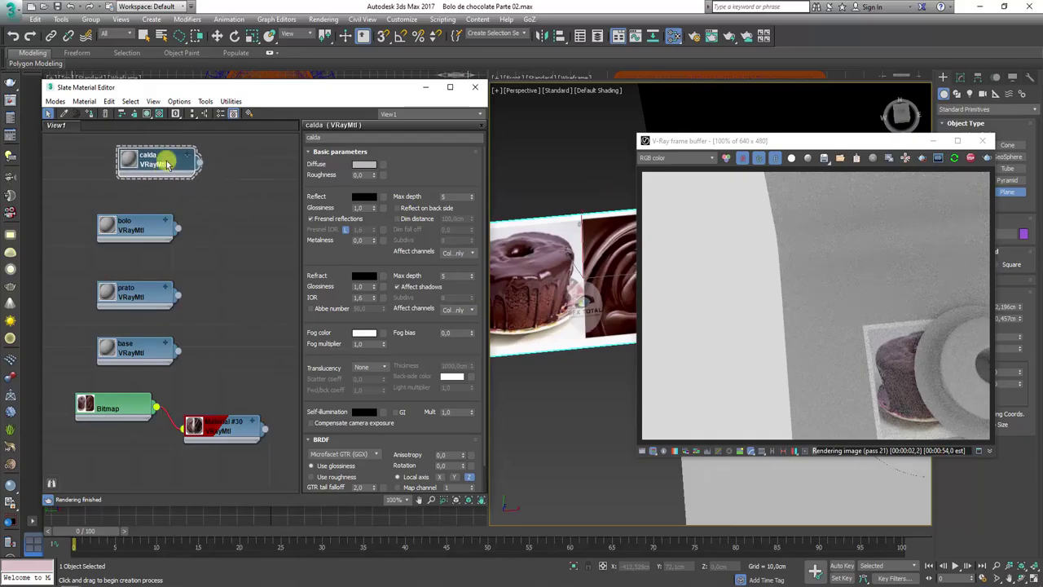
pyautogui.click(364, 167)
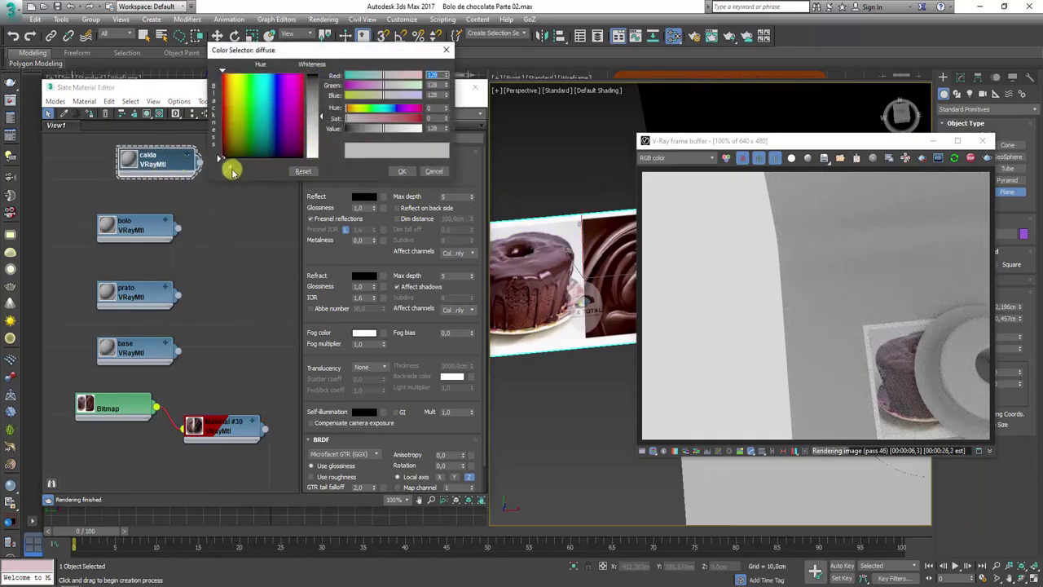
# Sample the dark chocolate colour from the reference photo as the icing's diffuse colour.
pyautogui.click(227, 170)
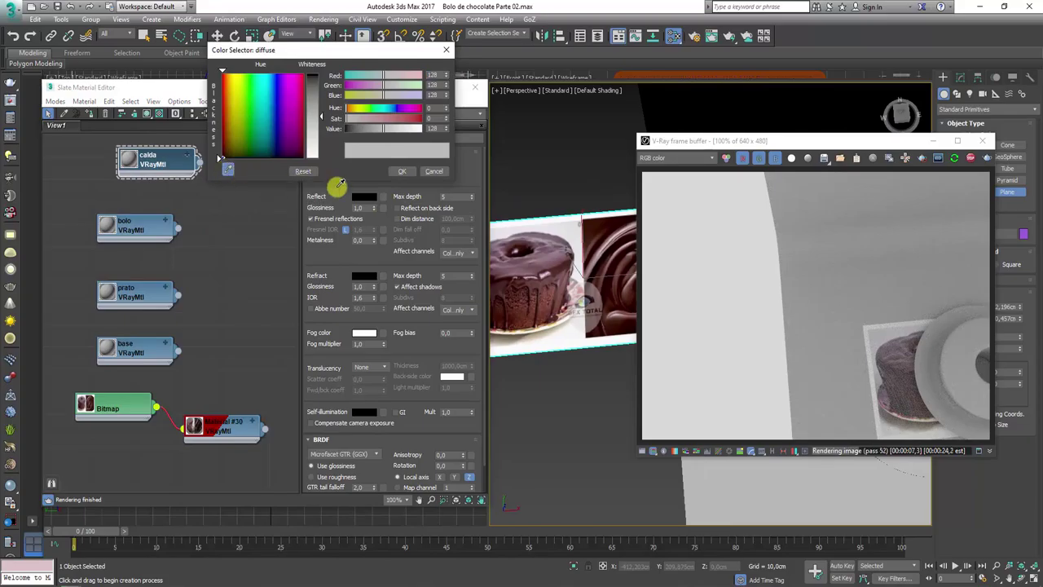
pyautogui.click(561, 267)
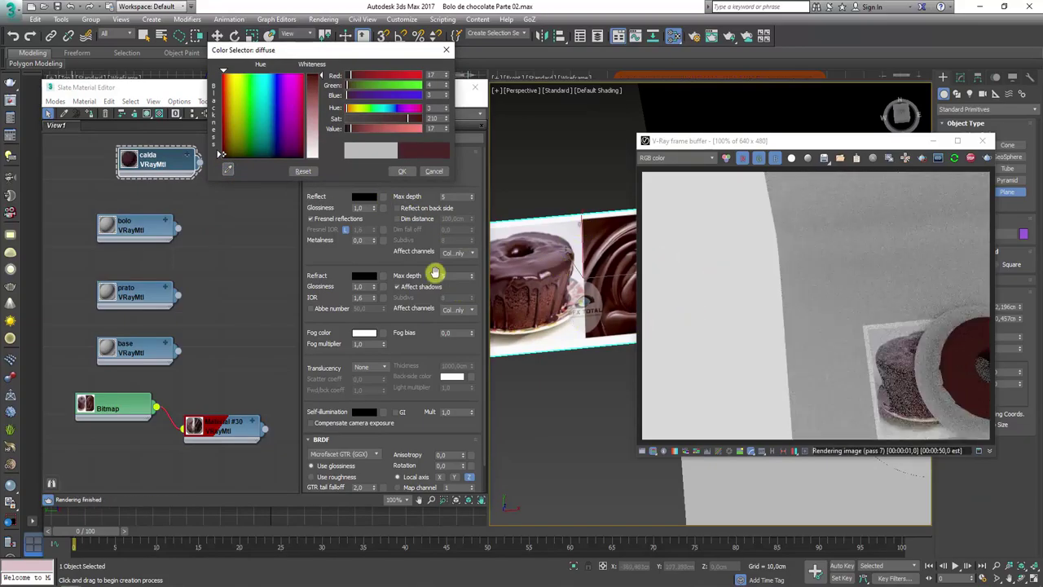
pyautogui.click(401, 172)
# Copy the dark chocolate diffuse colour onto the bolo cake material.
pyautogui.moveTo(368, 165)
pyautogui.mouseDown()
pyautogui.moveTo(392, 175)
pyautogui.moveTo(239, 247)
pyautogui.mouseUp()
pyautogui.doubleClick(136, 230)
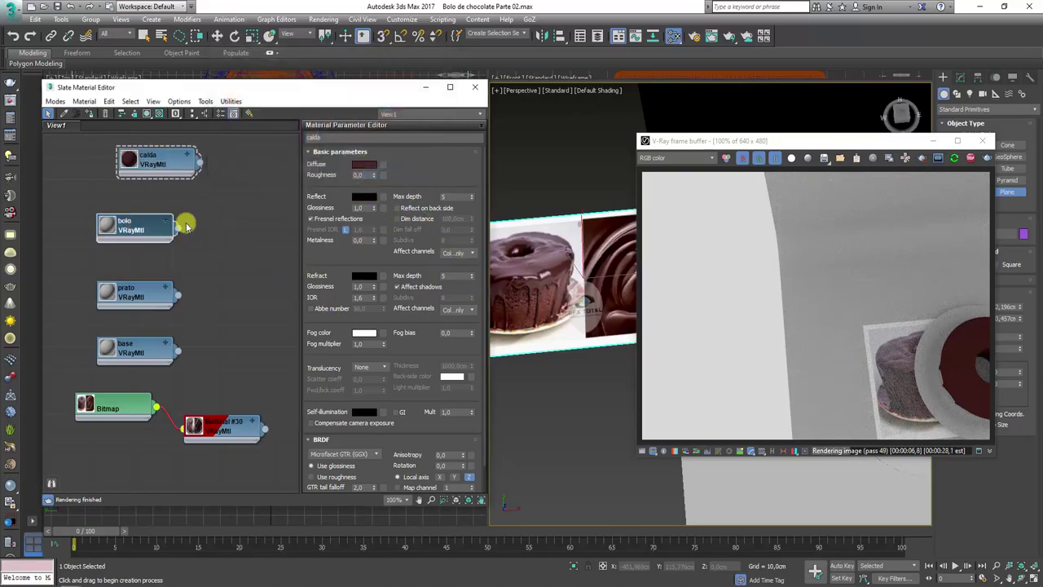
pyautogui.rightClick(365, 166)
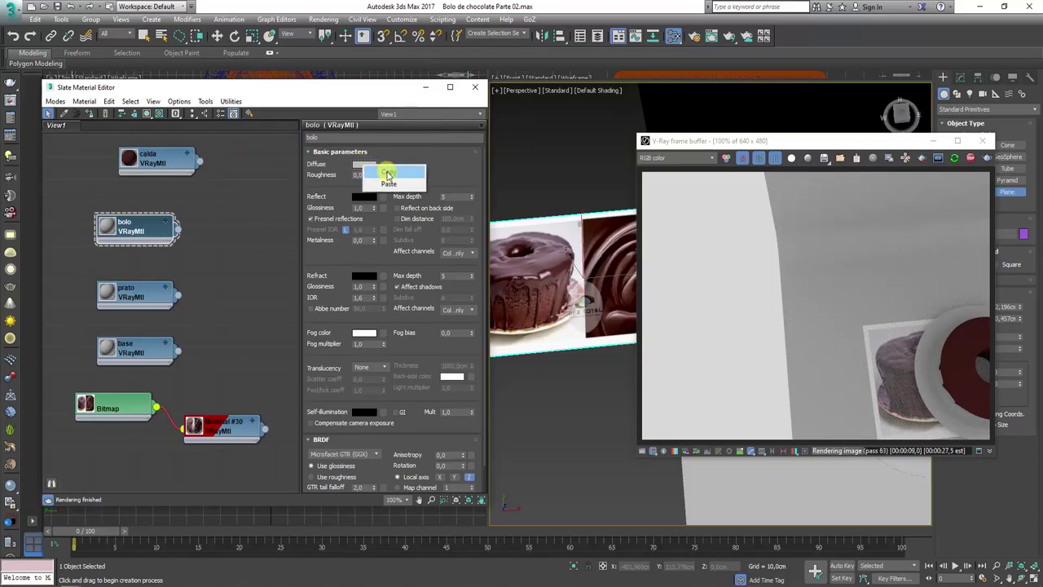
pyautogui.click(389, 184)
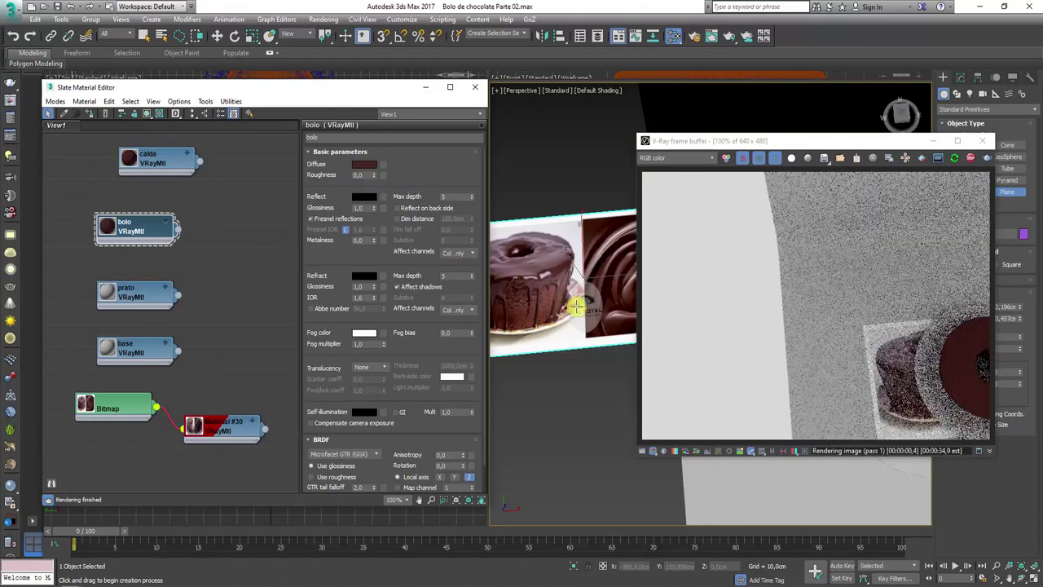
# Deselect the plane and orbit the Perspective view to frame the whole cake on the plate.
pyautogui.keyDown('alt'); pyautogui.moveTo(571, 343); pyautogui.dragTo(549, 307, button='middle'); pyautogui.keyUp('alt')
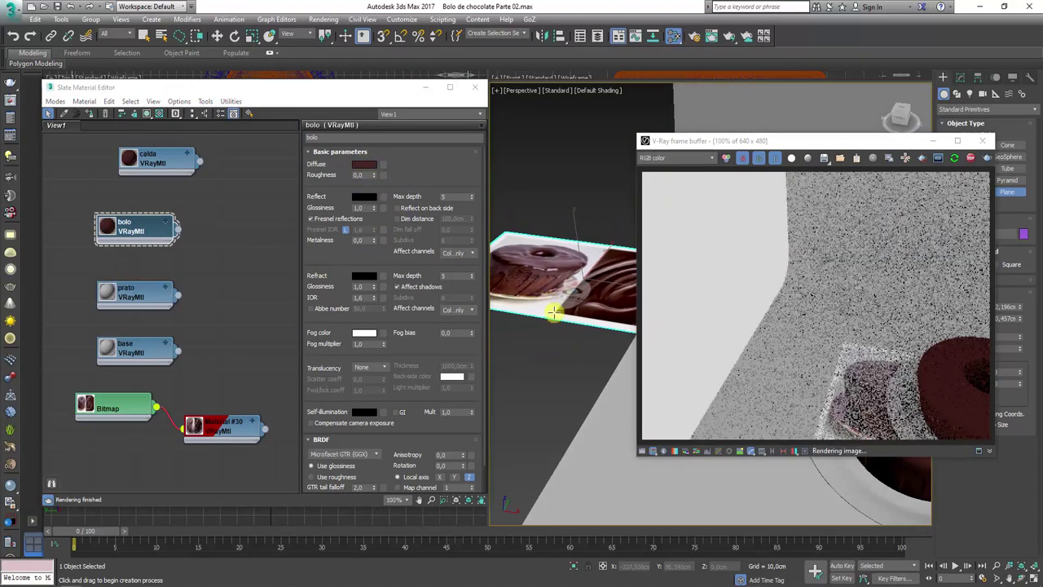
pyautogui.press('w')
pyautogui.click(594, 326)
pyautogui.moveTo(594, 326)
pyautogui.keyDown('alt'); pyautogui.mouseDown(button='middle')
pyautogui.moveTo(571, 301)
pyautogui.moveTo(611, 175)
pyautogui.mouseUp(button='middle'); pyautogui.keyUp('alt')
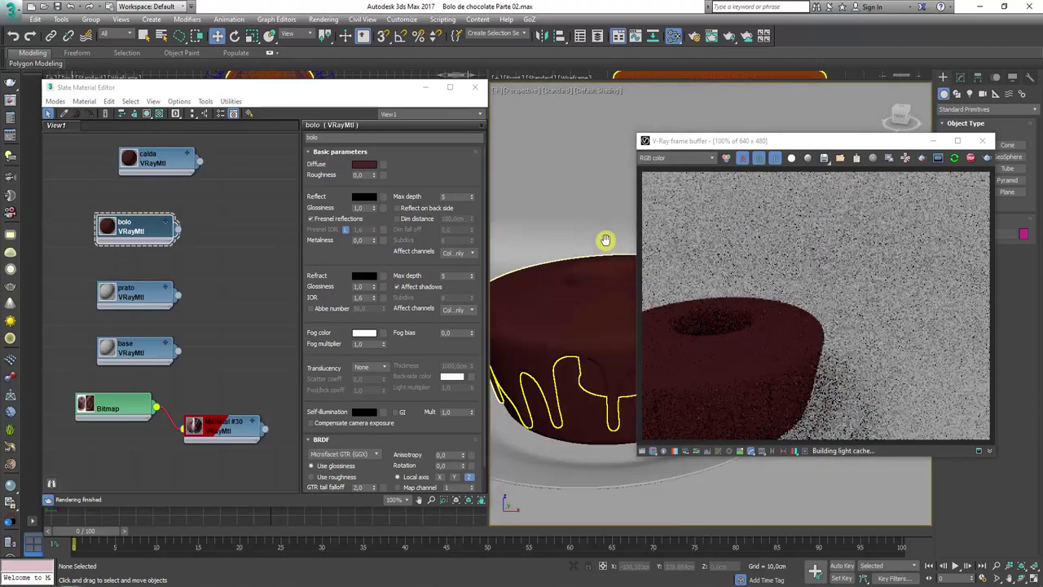
pyautogui.moveTo(674, 180)
pyautogui.mouseDown(button='middle')
pyautogui.moveTo(673, 193)
pyautogui.moveTo(591, 205)
pyautogui.moveTo(589, 237)
pyautogui.mouseUp(button='middle')
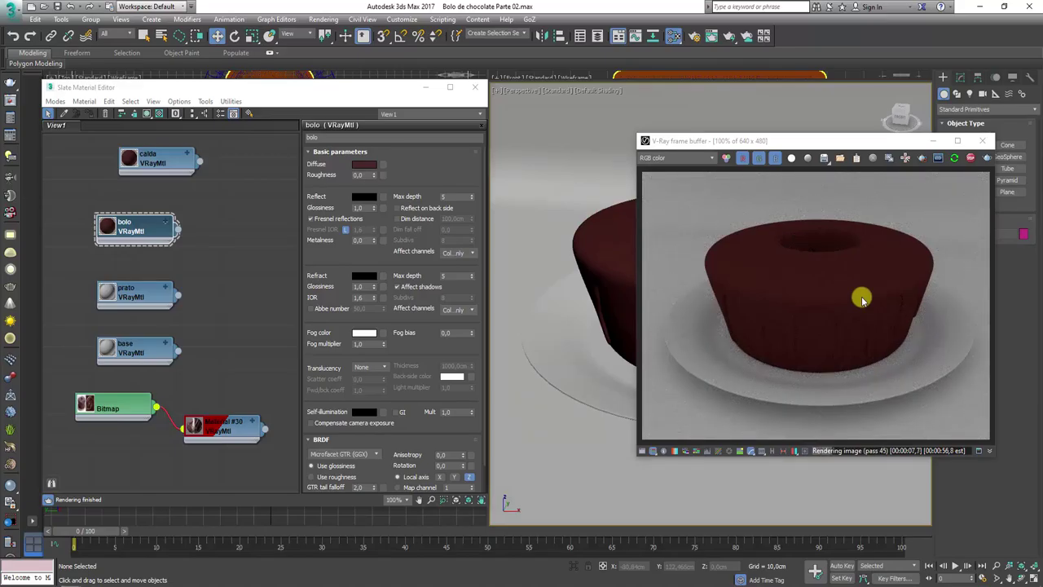
# Set the calda icing material's reflection colour to grey 153.
pyautogui.moveTo(150, 166); pyautogui.dragTo(147, 179)
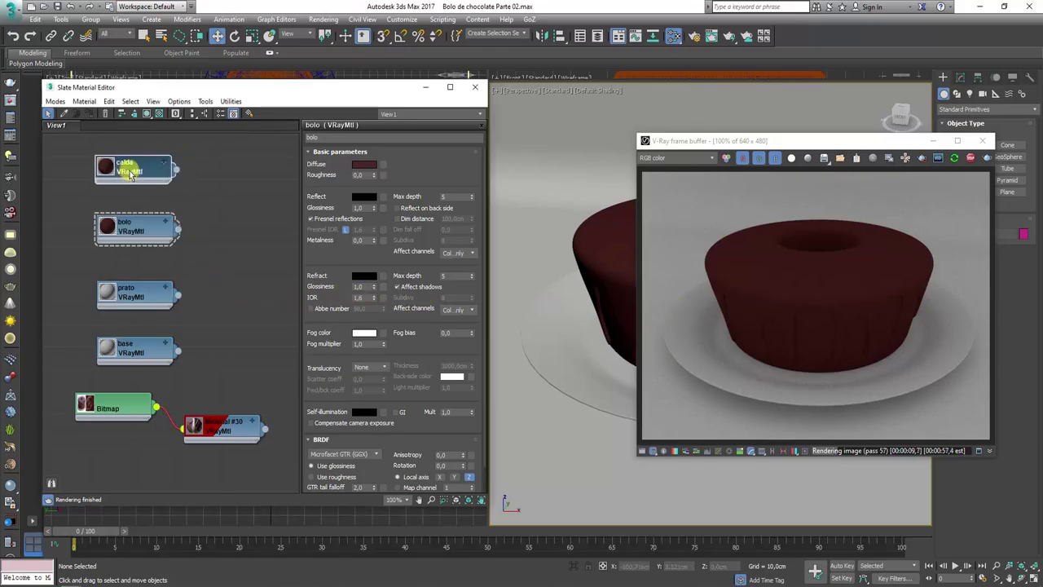
pyautogui.doubleClick(144, 173)
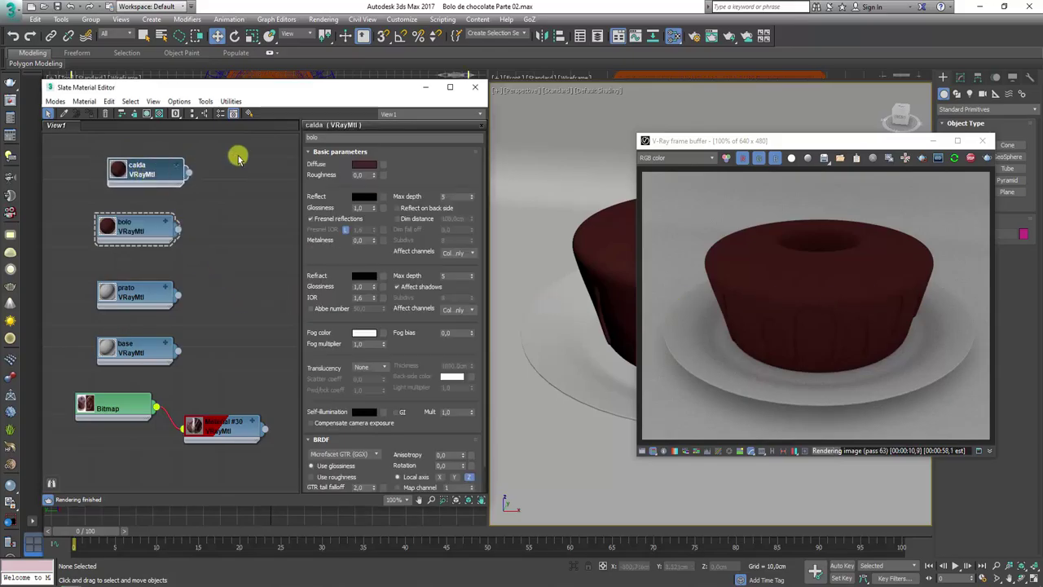
pyautogui.click(307, 137)
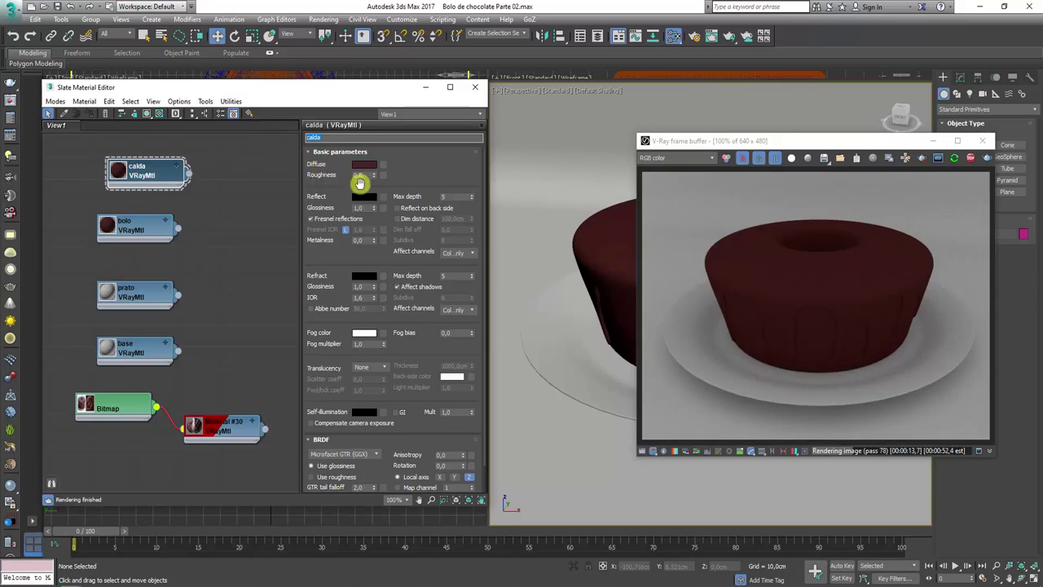
pyautogui.click(364, 197)
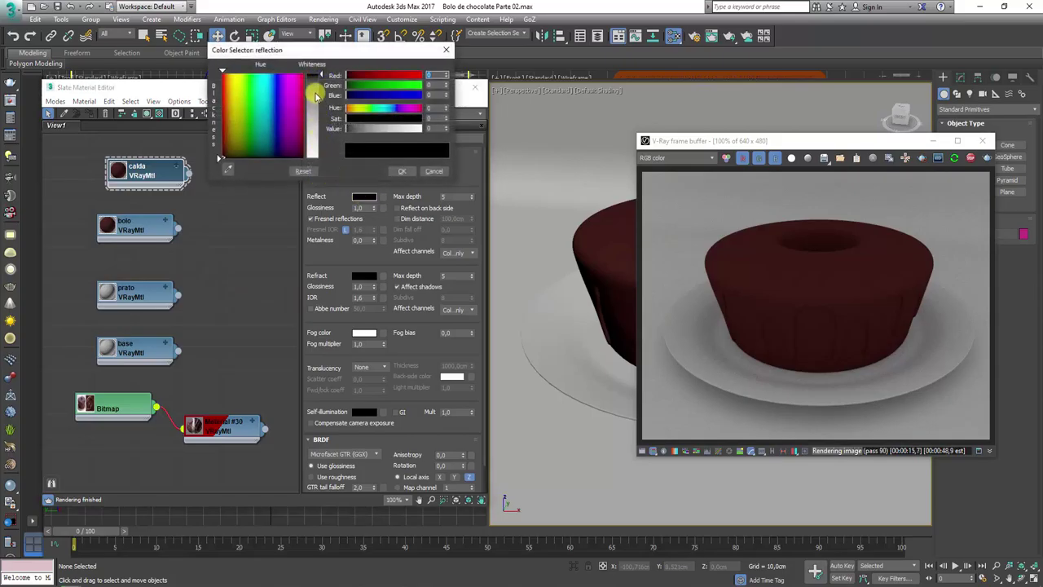
pyautogui.moveTo(321, 155); pyautogui.dragTo(320, 124)
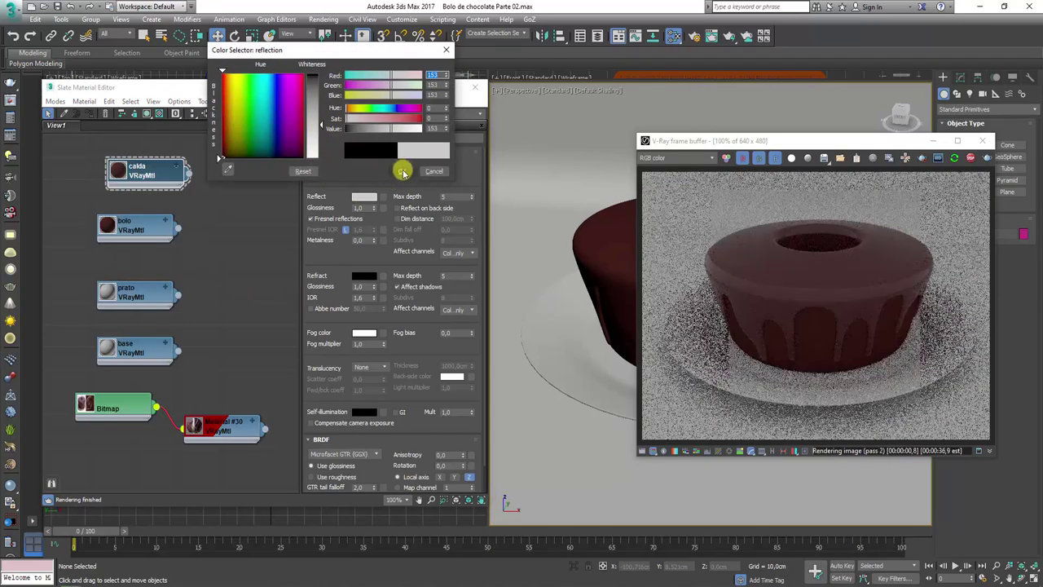
pyautogui.click(402, 171)
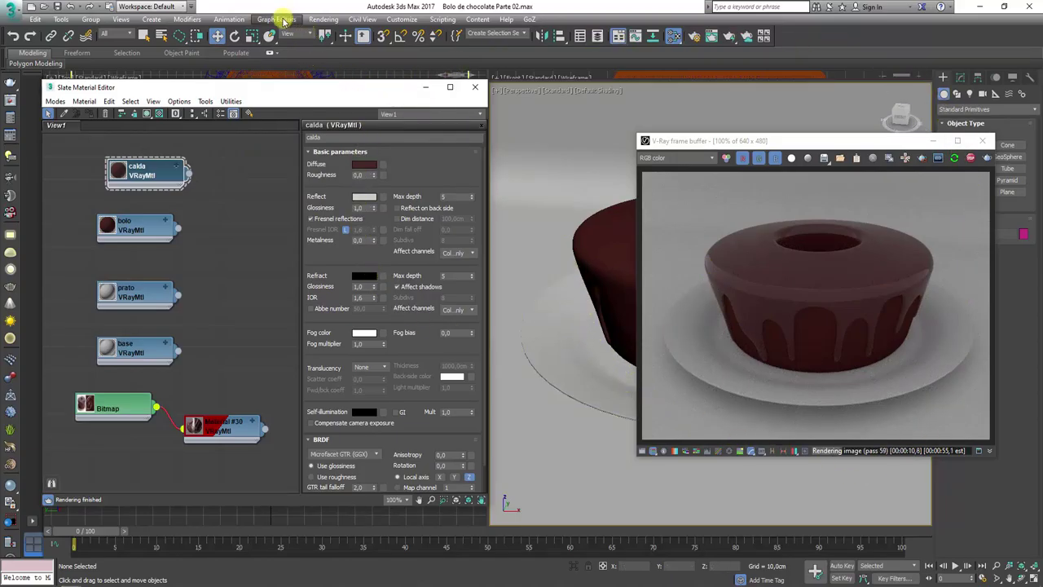
# Set the Environment background colour to pure black (Value 0) and close Environment and Effects.
pyautogui.click(323, 19)
pyautogui.click(349, 176)
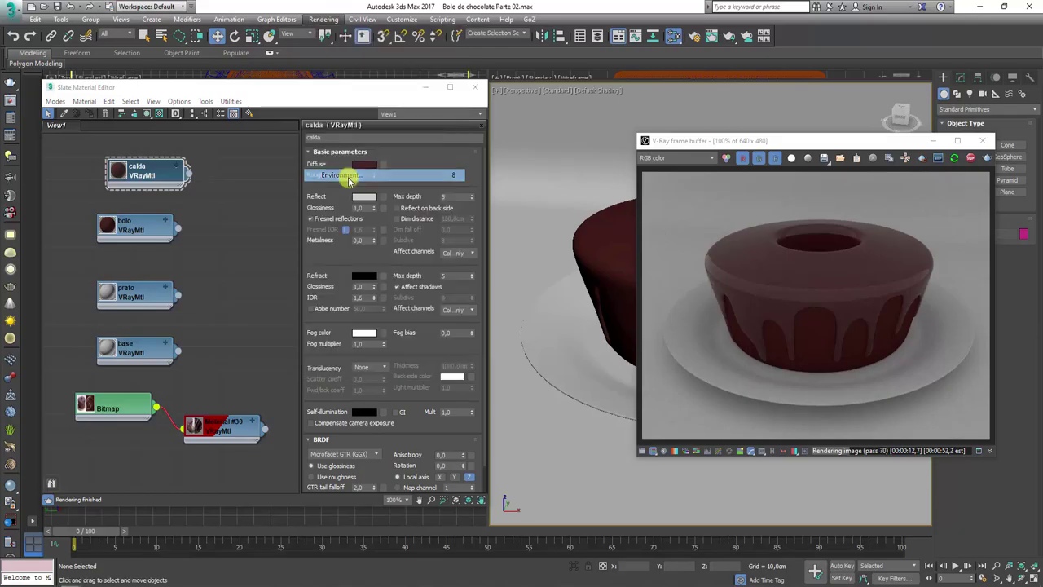
pyautogui.click(180, 185)
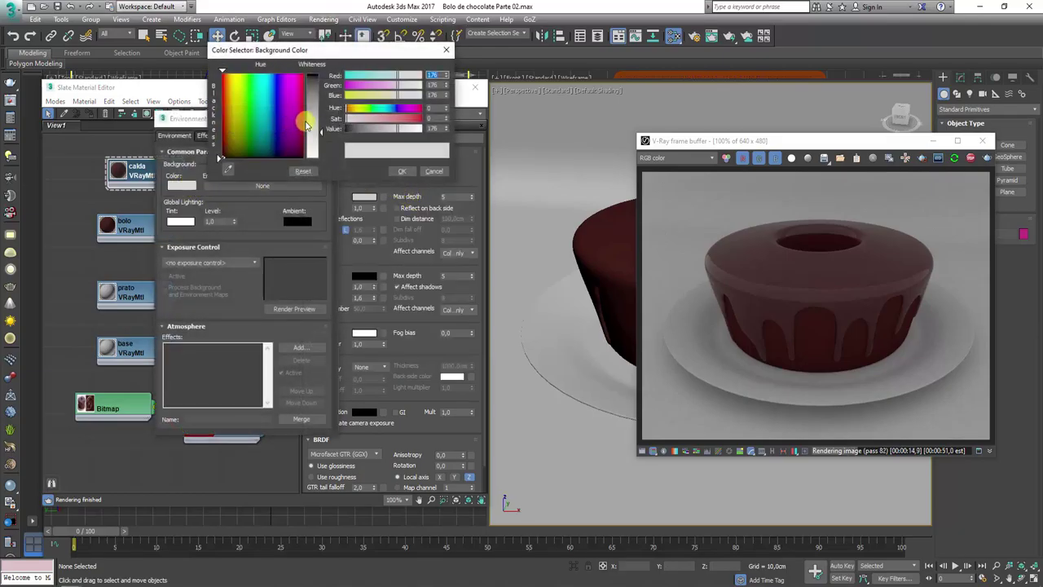
pyautogui.moveTo(307, 124); pyautogui.dragTo(313, 158)
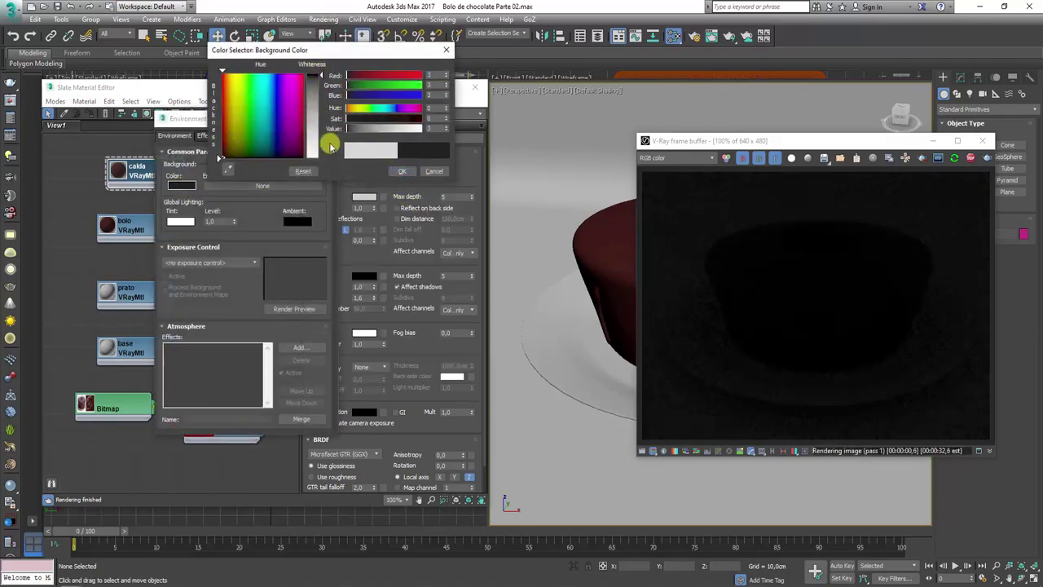
pyautogui.moveTo(316, 81); pyautogui.dragTo(321, 73)
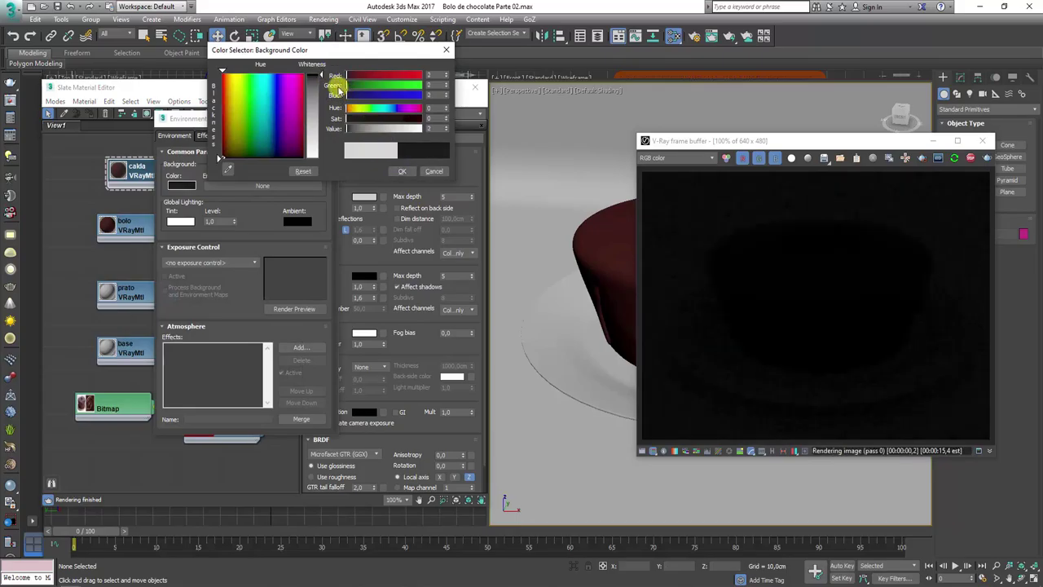
pyautogui.click(402, 171)
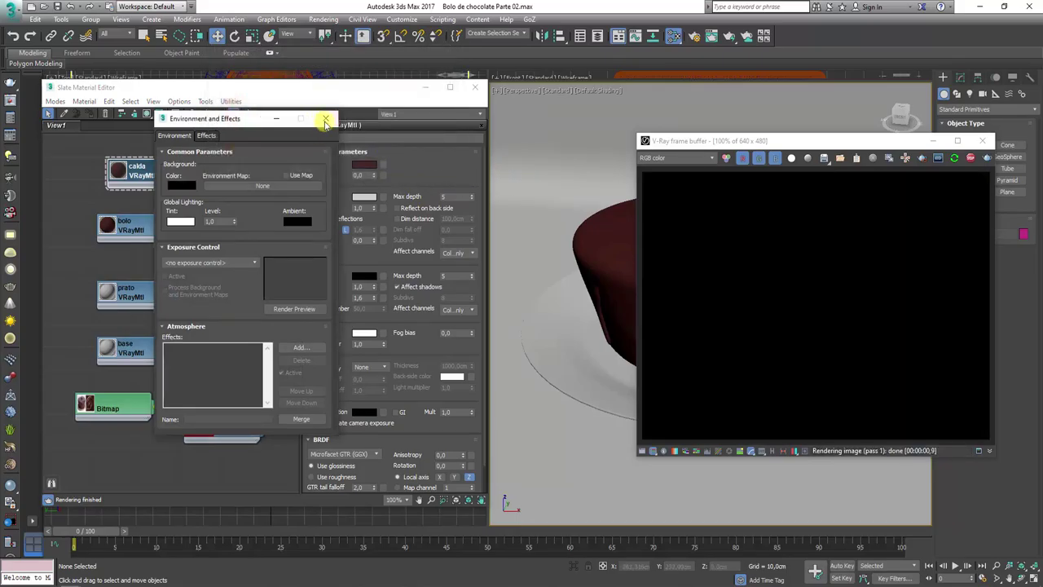
pyautogui.click(344, 125)
pyautogui.moveTo(831, 143); pyautogui.dragTo(246, 111)
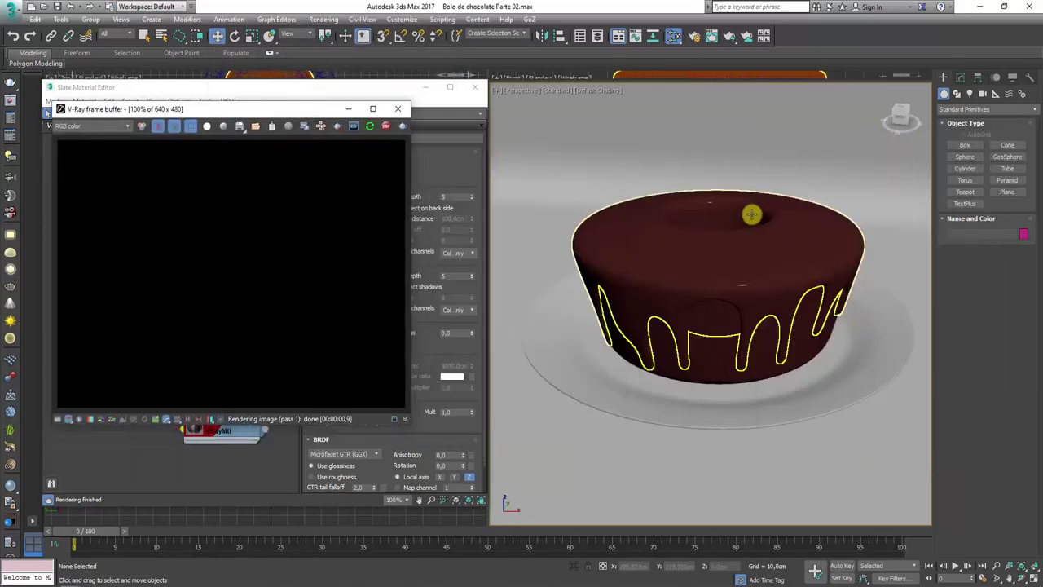
# Create a VRayLight plane light, VRayLight001, over the cake.
pyautogui.moveTo(736, 229)
pyautogui.keyDown('alt'); pyautogui.mouseDown(button='middle')
pyautogui.moveTo(769, 299)
pyautogui.moveTo(834, 235)
pyautogui.mouseUp(button='middle'); pyautogui.keyUp('alt')
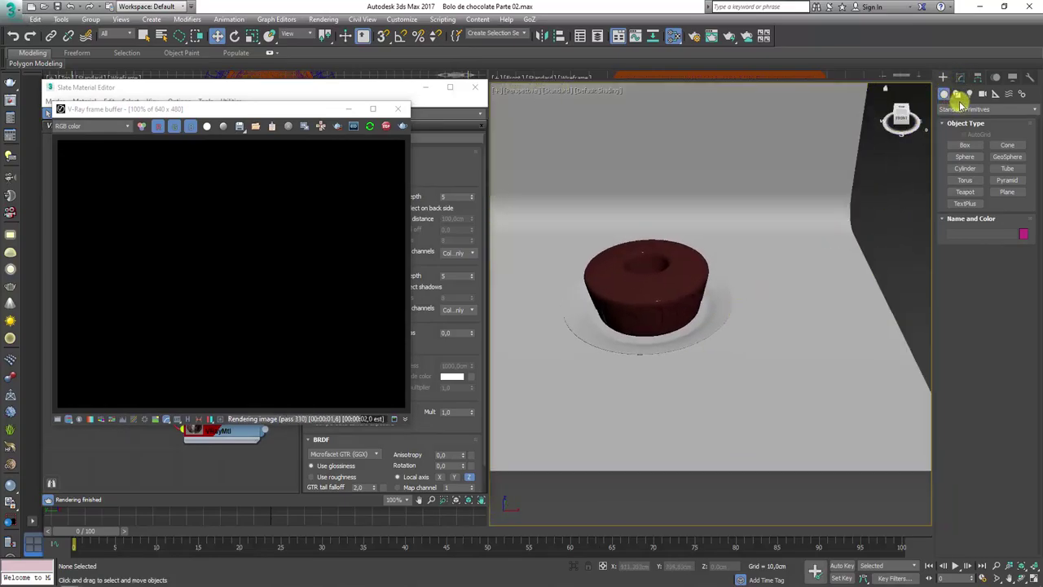
pyautogui.click(970, 94)
pyautogui.click(969, 109)
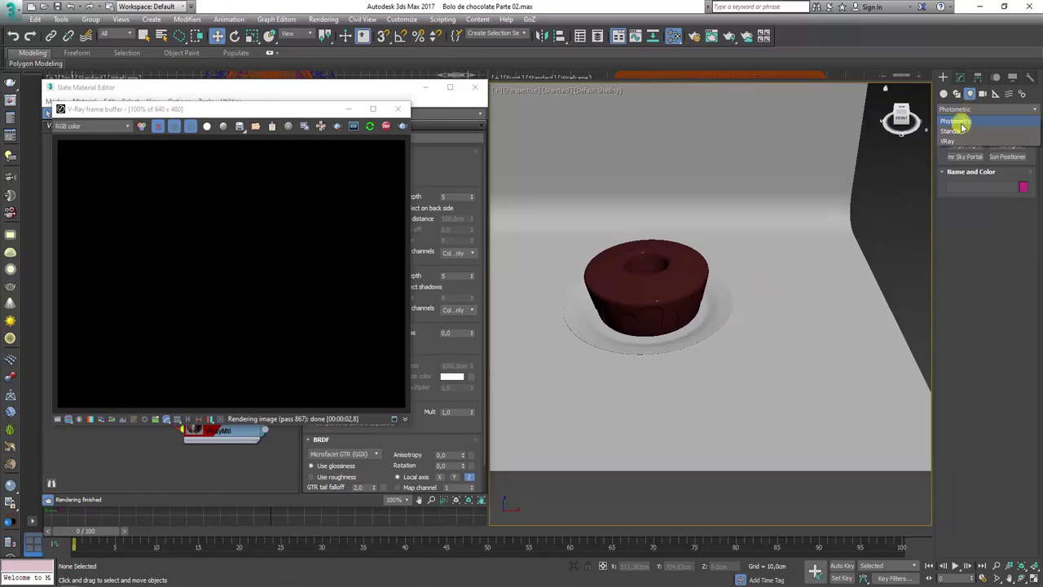
pyautogui.click(961, 141)
pyautogui.click(965, 145)
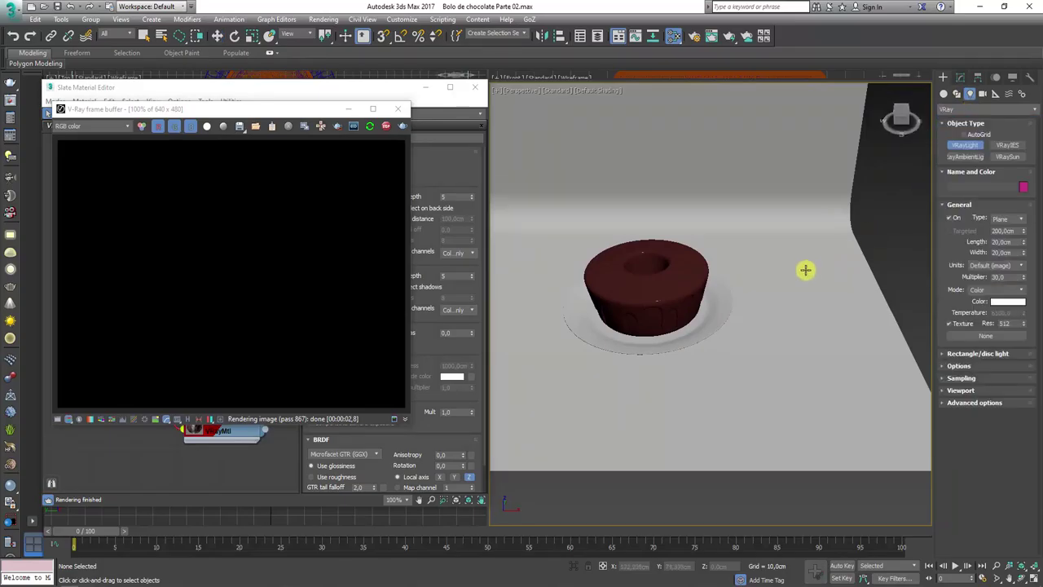
pyautogui.scroll(-3, 704, 296)
pyautogui.scroll(-4, 670, 275)
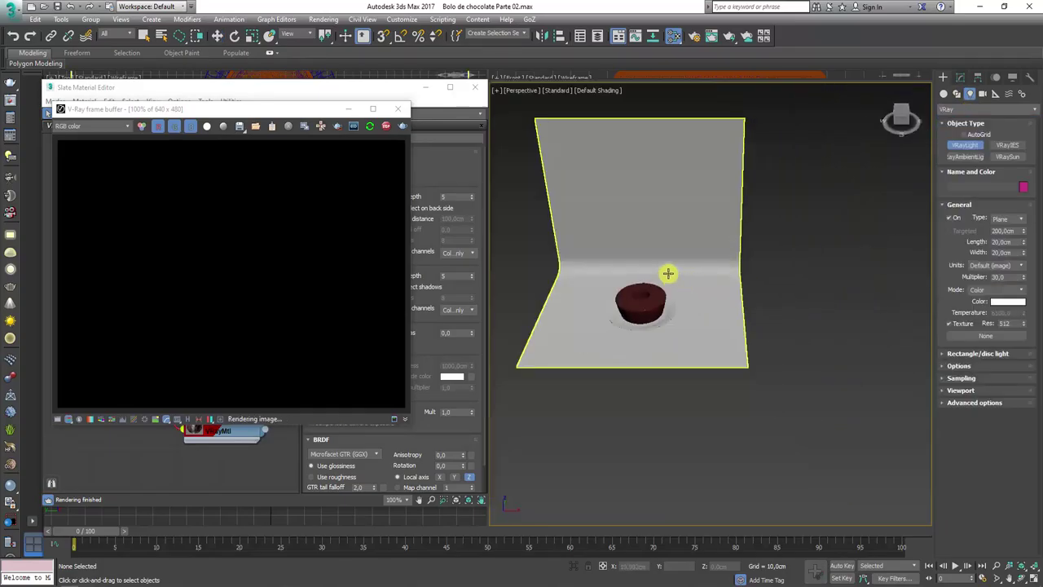
pyautogui.moveTo(622, 277); pyautogui.dragTo(752, 331)
pyautogui.rightClick(706, 337)
# Raise the plane light above the cake and angle it toward it.
pyautogui.keyDown('alt'); pyautogui.moveTo(706, 336); pyautogui.dragTo(709, 285, button='middle'); pyautogui.keyUp('alt')
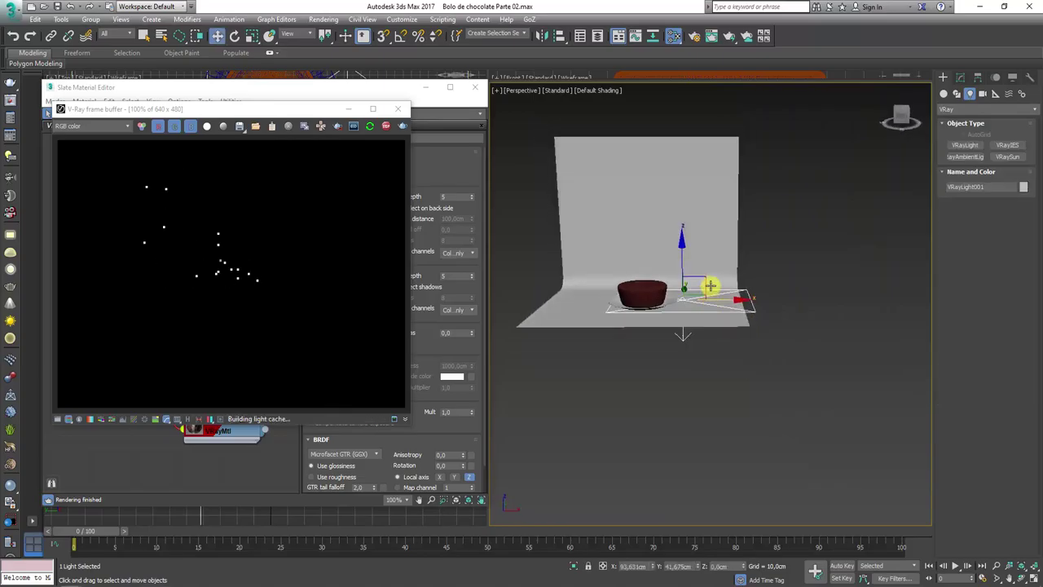
pyautogui.moveTo(699, 274)
pyautogui.mouseDown()
pyautogui.moveTo(758, 192)
pyautogui.moveTo(808, 227)
pyautogui.moveTo(764, 223)
pyautogui.moveTo(826, 174)
pyautogui.moveTo(808, 205)
pyautogui.mouseUp()
pyautogui.press('e')
pyautogui.press('w')
# Reframe the viewport and render window so the lit cake is centred.
pyautogui.keyDown('alt'); pyautogui.moveTo(809, 206); pyautogui.dragTo(750, 309, button='middle'); pyautogui.keyUp('alt')
pyautogui.scroll(5, 703, 265)
pyautogui.scroll(2, 702, 265)
pyautogui.scroll(2, 702, 265)
pyautogui.keyDown('alt'); pyautogui.moveTo(694, 280); pyautogui.dragTo(684, 331, button='middle'); pyautogui.keyUp('alt')
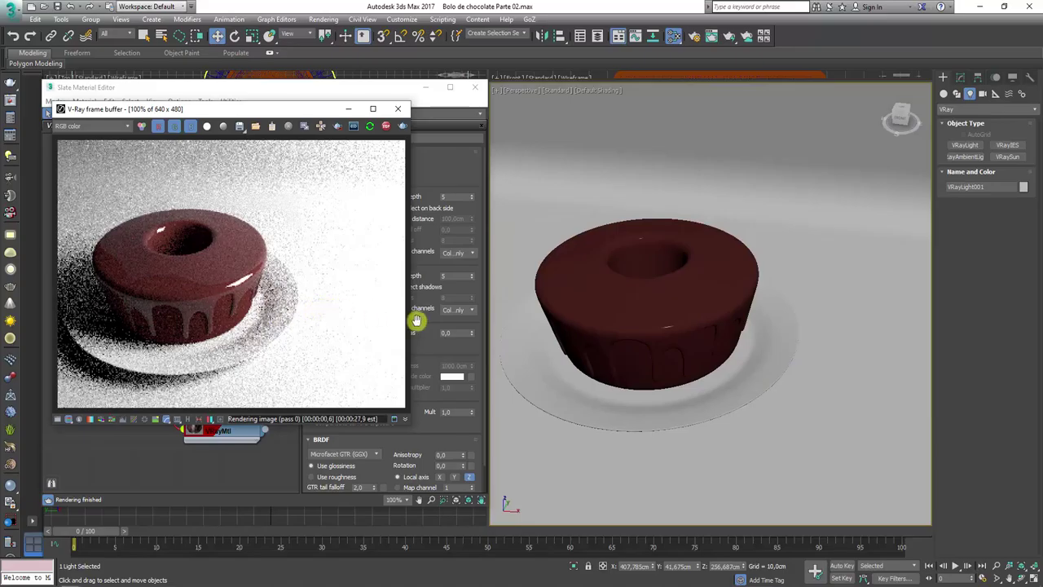
pyautogui.scroll(3, 677, 307)
pyautogui.scroll(3, 663, 315)
pyautogui.scroll(-5, 663, 315)
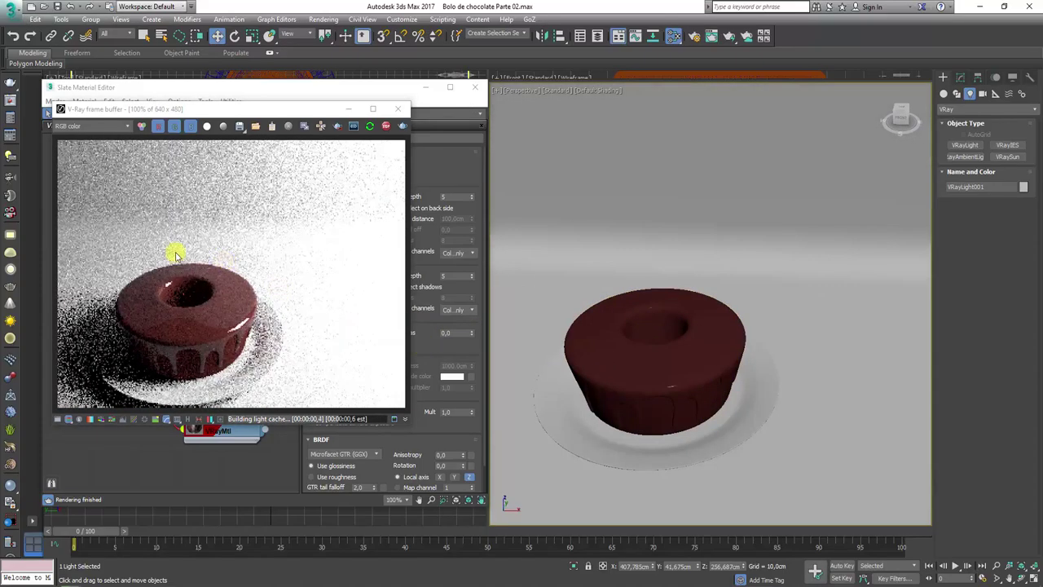
pyautogui.moveTo(246, 114)
pyautogui.mouseDown()
pyautogui.moveTo(721, 114)
pyautogui.moveTo(708, 101)
pyautogui.mouseUp()
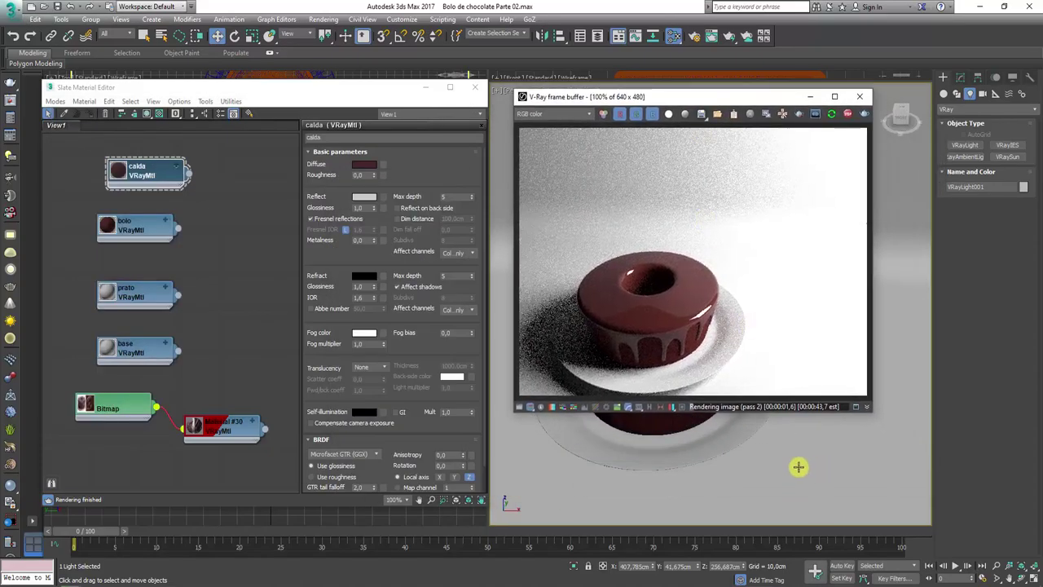
pyautogui.scroll(3, 885, 424)
pyautogui.moveTo(845, 442)
pyautogui.mouseDown(button='middle')
pyautogui.moveTo(822, 472)
pyautogui.moveTo(806, 418)
pyautogui.mouseUp(button='middle')
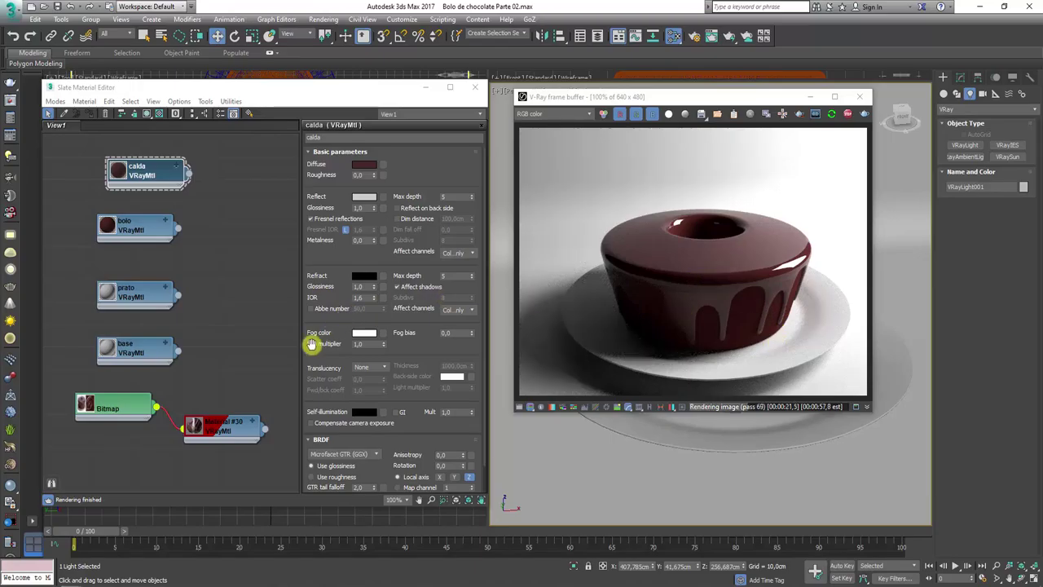
pyautogui.click(147, 538)
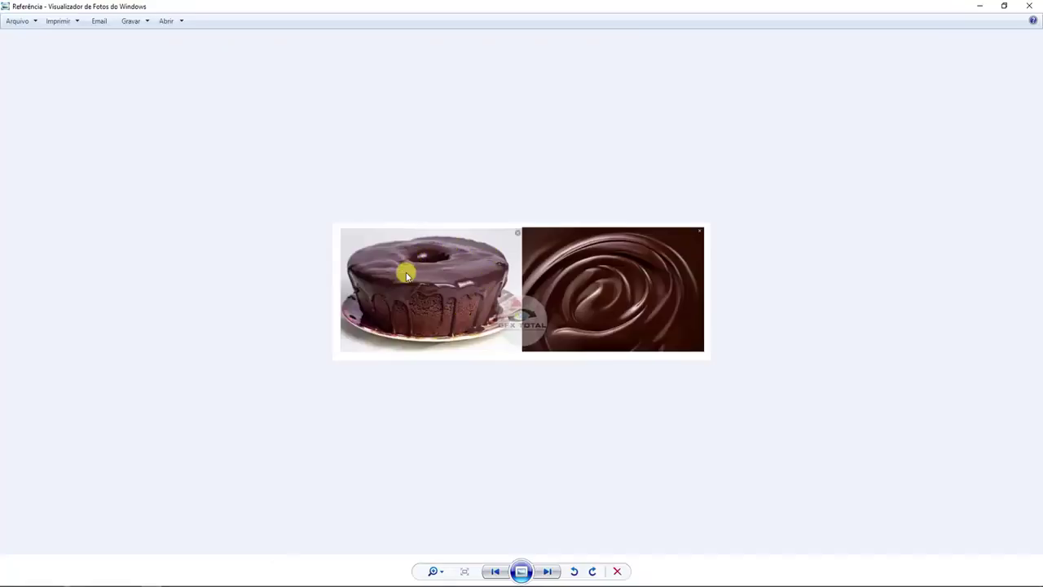
pyautogui.scroll(5, 387, 276)
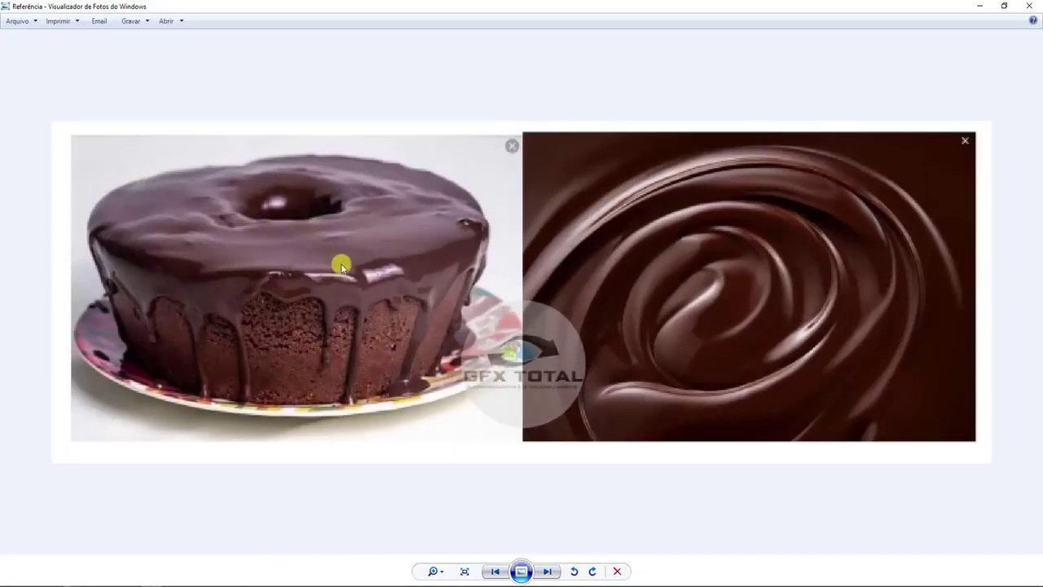
pyautogui.click(978, 6)
pyautogui.click(366, 110)
pyautogui.moveTo(342, 97); pyautogui.dragTo(473, 98)
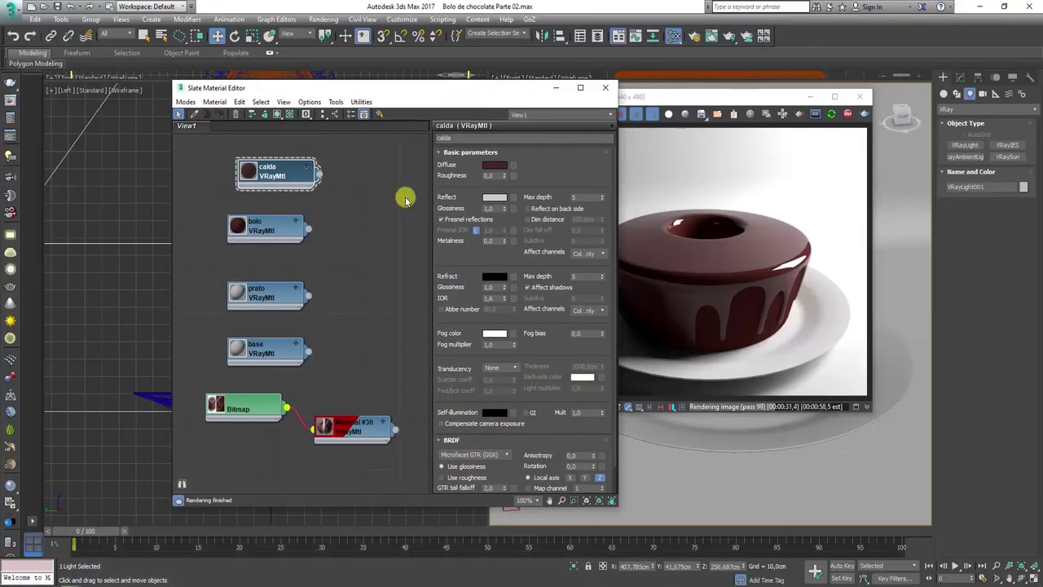
# Add a Noise map node (Map #3) and connect it into the calda material.
pyautogui.rightClick(356, 178)
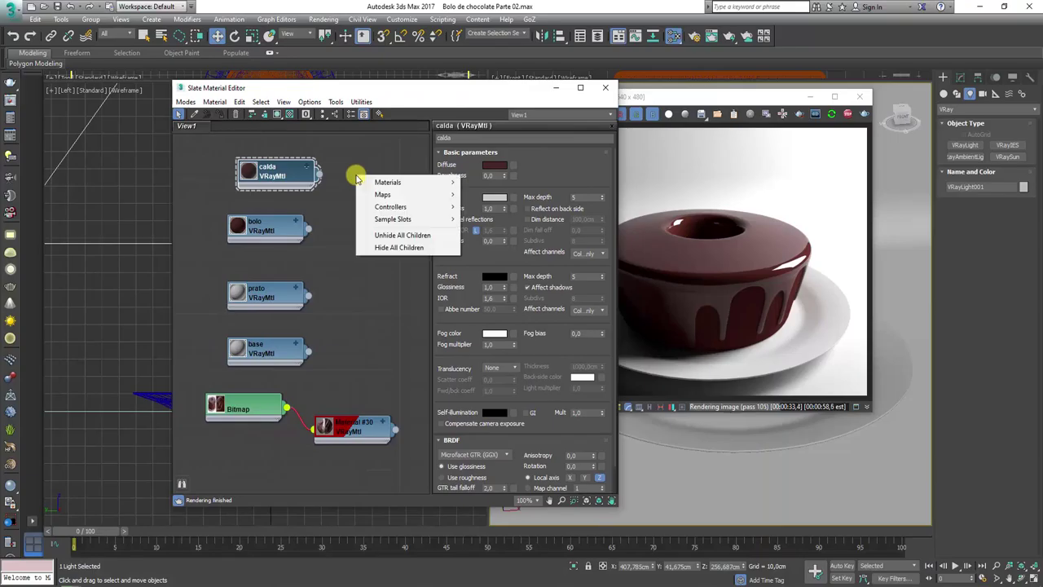
pyautogui.moveTo(405, 194)
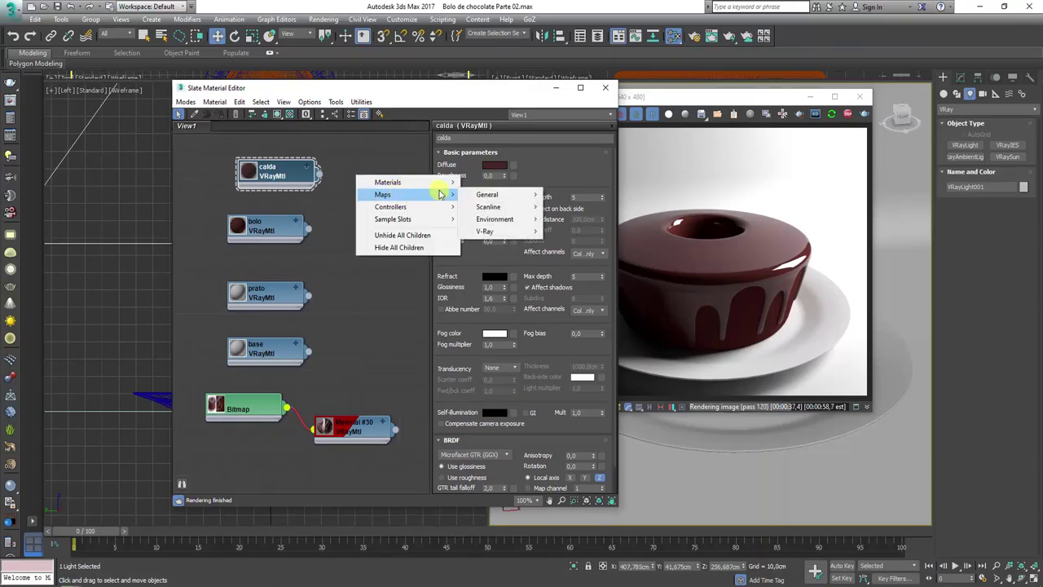
pyautogui.moveTo(487, 194)
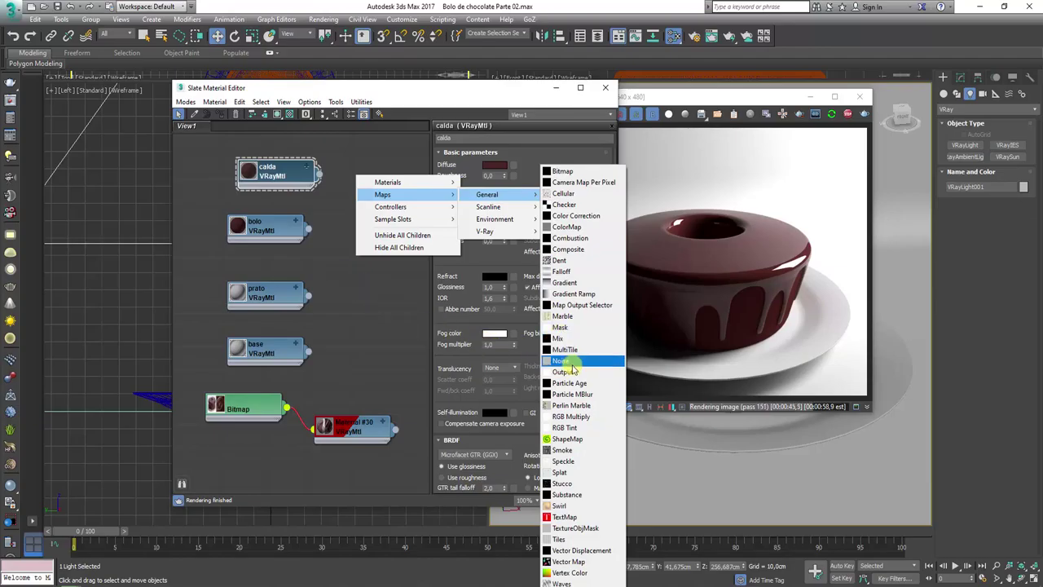
pyautogui.click(571, 360)
pyautogui.moveTo(375, 183); pyautogui.dragTo(394, 218)
pyautogui.doubleClick(381, 196)
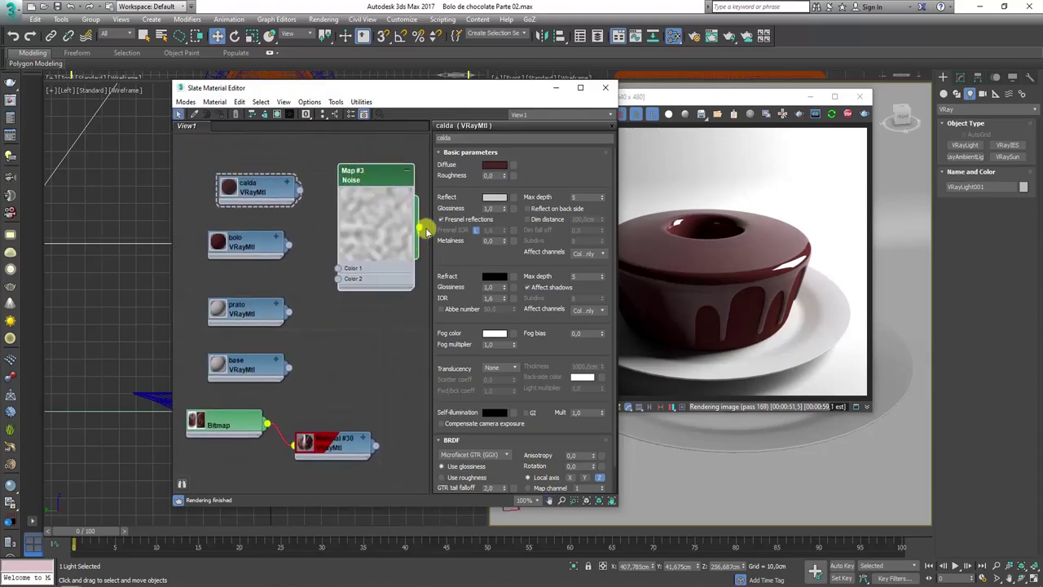
pyautogui.moveTo(419, 227)
pyautogui.mouseDown()
pyautogui.moveTo(262, 189)
pyautogui.moveTo(218, 238)
pyautogui.mouseUp()
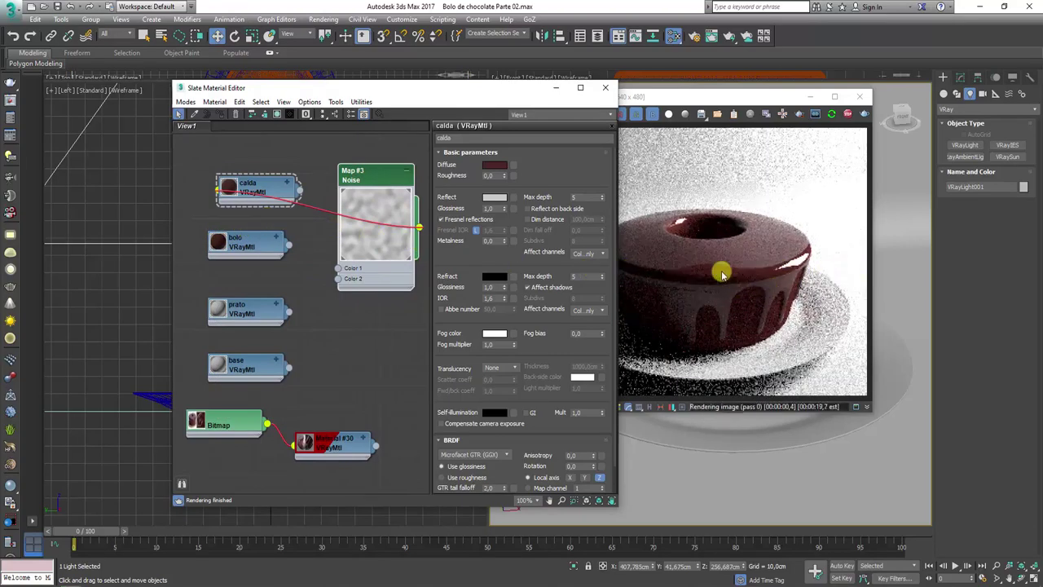
# Rearrange the Noise and calda nodes and shift the material editor left.
pyautogui.moveTo(370, 199); pyautogui.dragTo(205, 175)
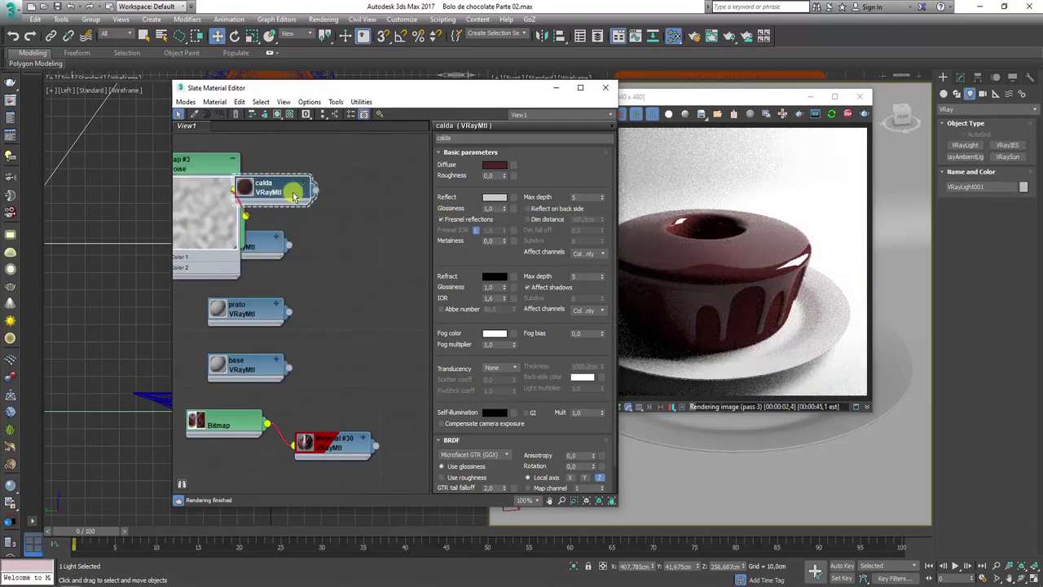
pyautogui.moveTo(269, 184); pyautogui.dragTo(331, 173)
pyautogui.moveTo(204, 174); pyautogui.dragTo(237, 152)
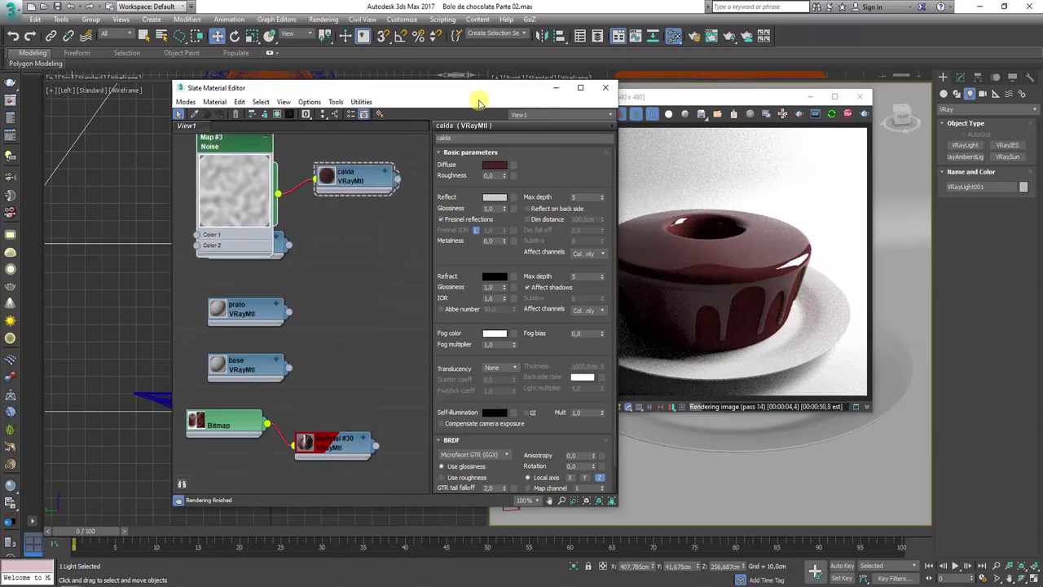
pyautogui.moveTo(480, 92); pyautogui.dragTo(378, 81)
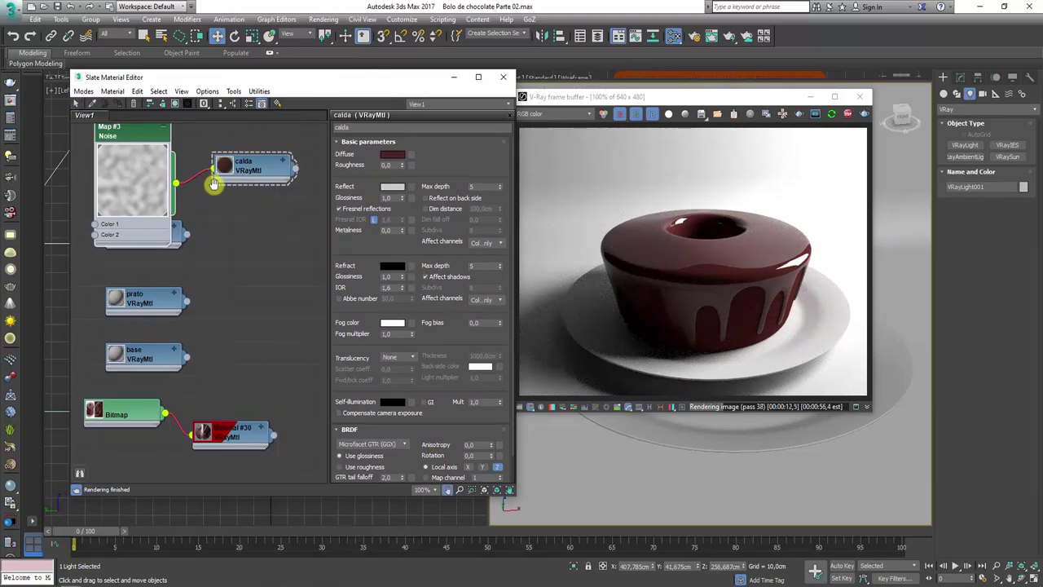
# Set the Noise map's size to 5.
pyautogui.moveTo(203, 184); pyautogui.dragTo(222, 207, button='middle')
pyautogui.moveTo(148, 168); pyautogui.dragTo(148, 154)
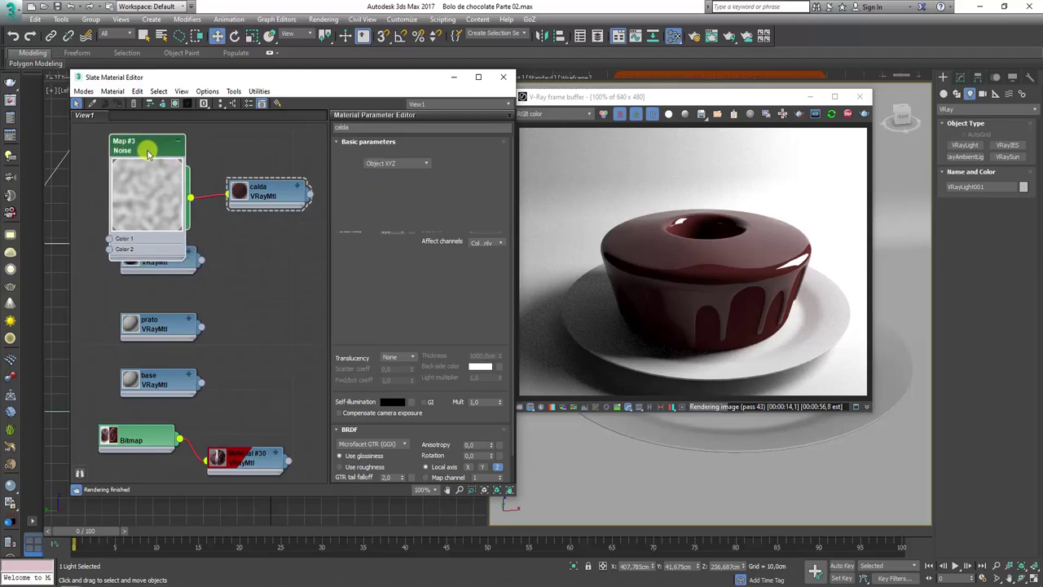
pyautogui.doubleClick(148, 154)
pyautogui.moveTo(380, 283); pyautogui.dragTo(347, 285)
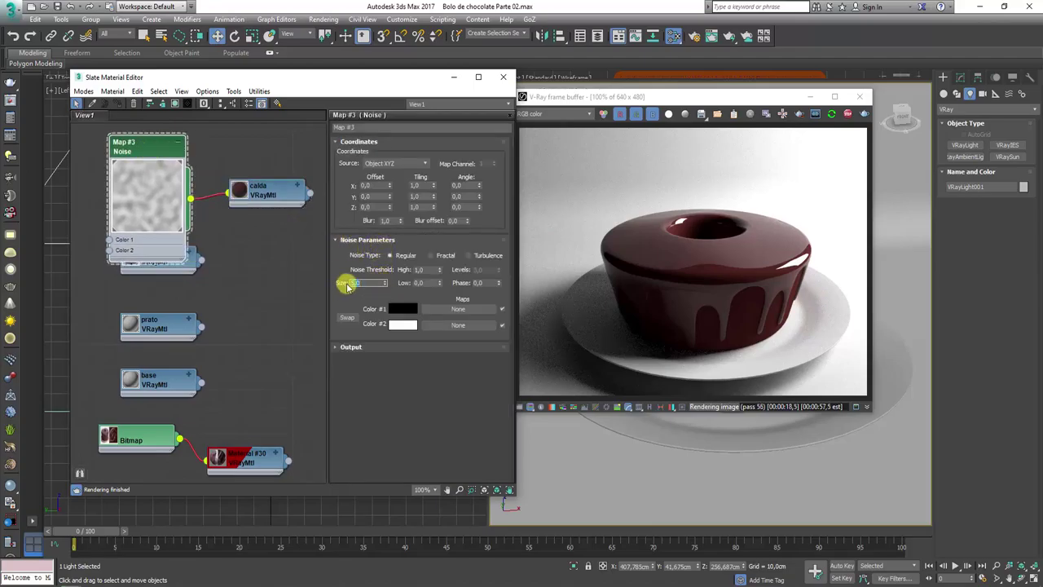
pyautogui.write('5')
pyautogui.press('Return')
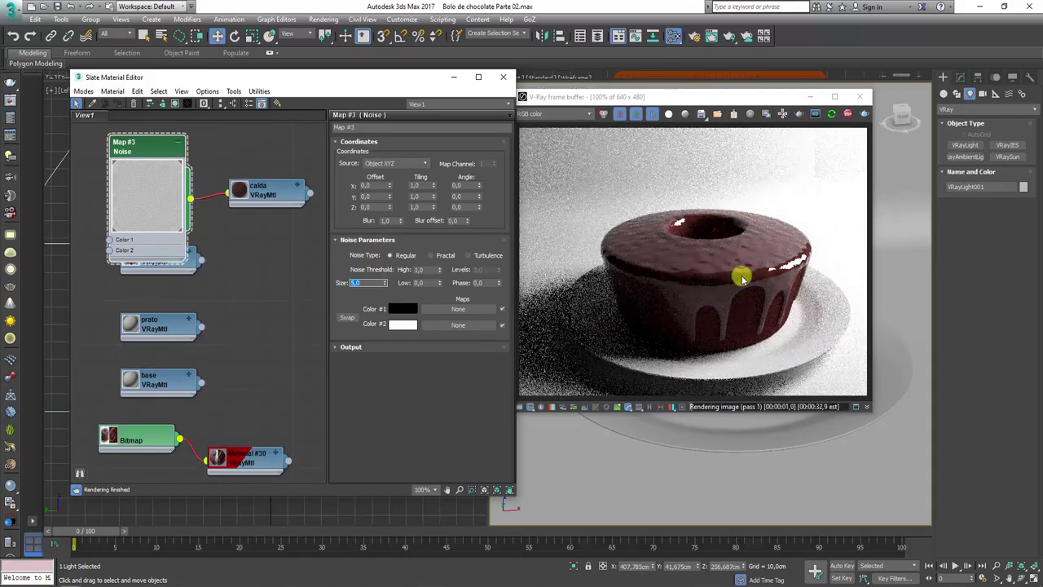
# Zoom in on the cake and rearrange nodes so the bolo material is visible.
pyautogui.scroll(4, 717, 461)
pyautogui.moveTo(717, 461)
pyautogui.mouseDown(button='middle')
pyautogui.moveTo(678, 501)
pyautogui.moveTo(820, 481)
pyautogui.moveTo(797, 494)
pyautogui.moveTo(761, 443)
pyautogui.moveTo(777, 473)
pyautogui.moveTo(749, 449)
pyautogui.mouseUp(button='middle')
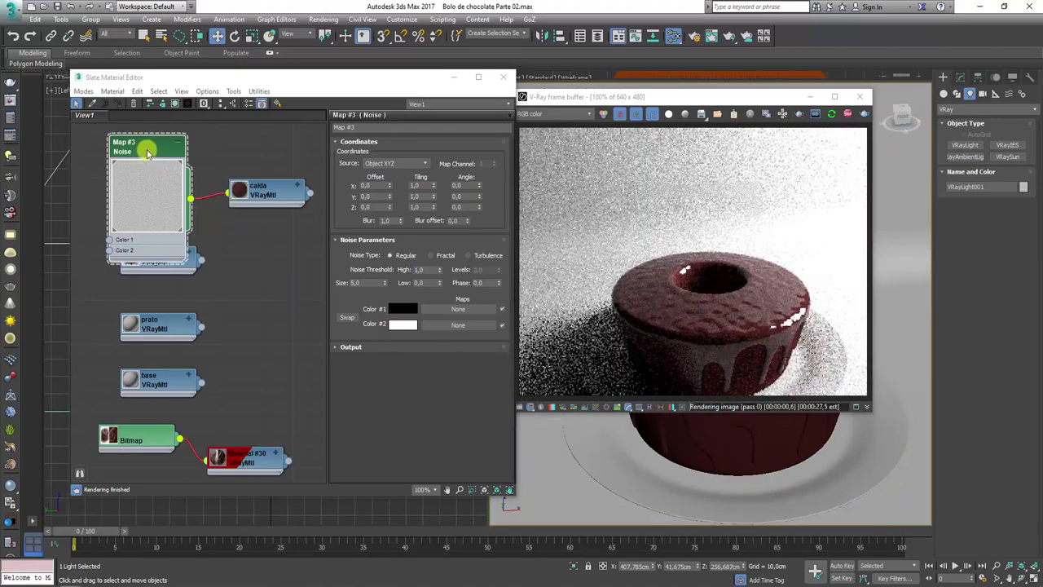
pyautogui.moveTo(148, 152); pyautogui.dragTo(93, 167)
pyautogui.moveTo(93, 167); pyautogui.dragTo(139, 273, button='middle')
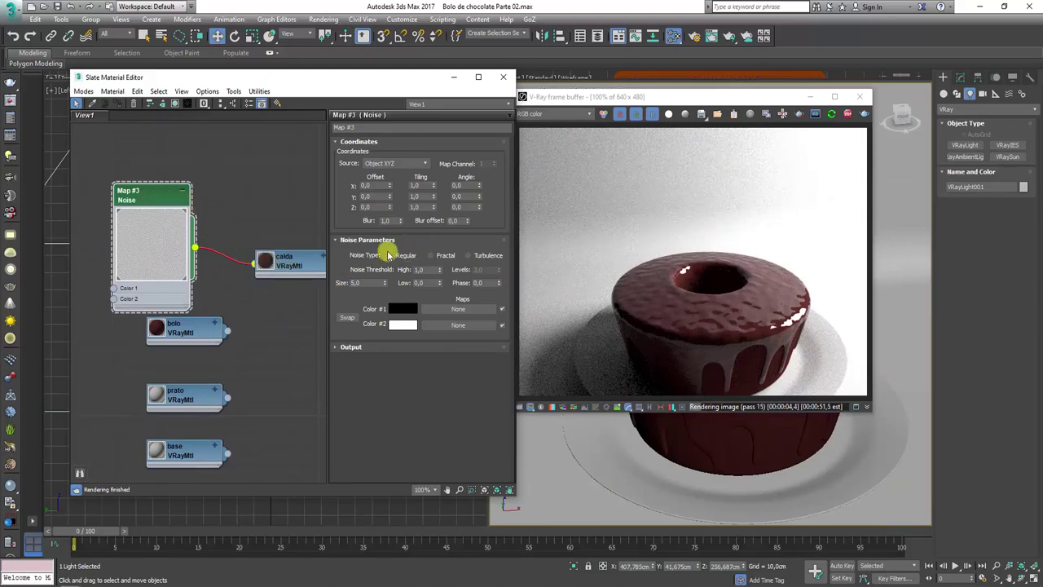
pyautogui.moveTo(365, 283); pyautogui.dragTo(339, 284)
pyautogui.write('20')
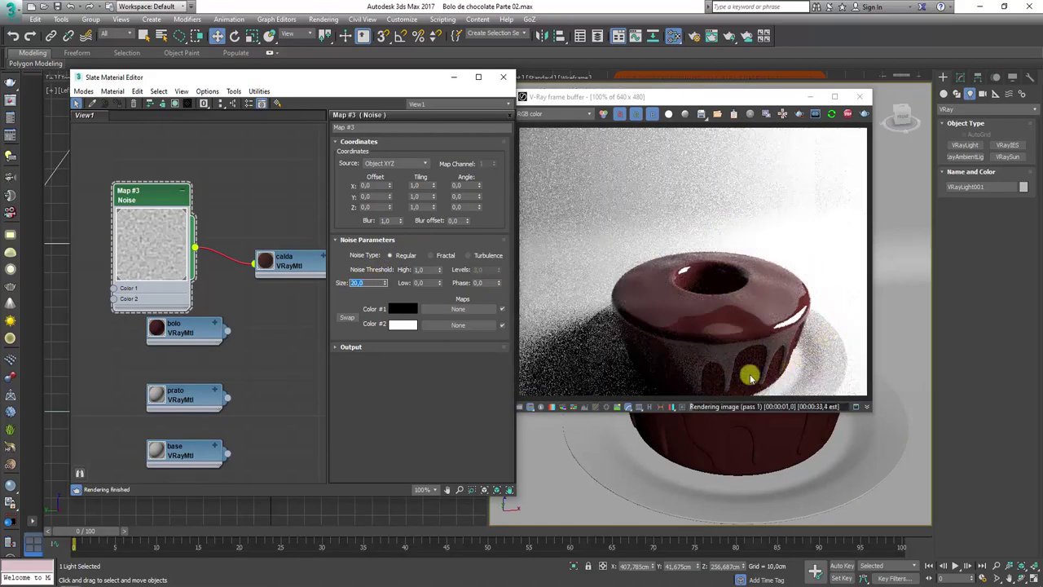
pyautogui.moveTo(236, 291); pyautogui.dragTo(202, 240, button='middle')
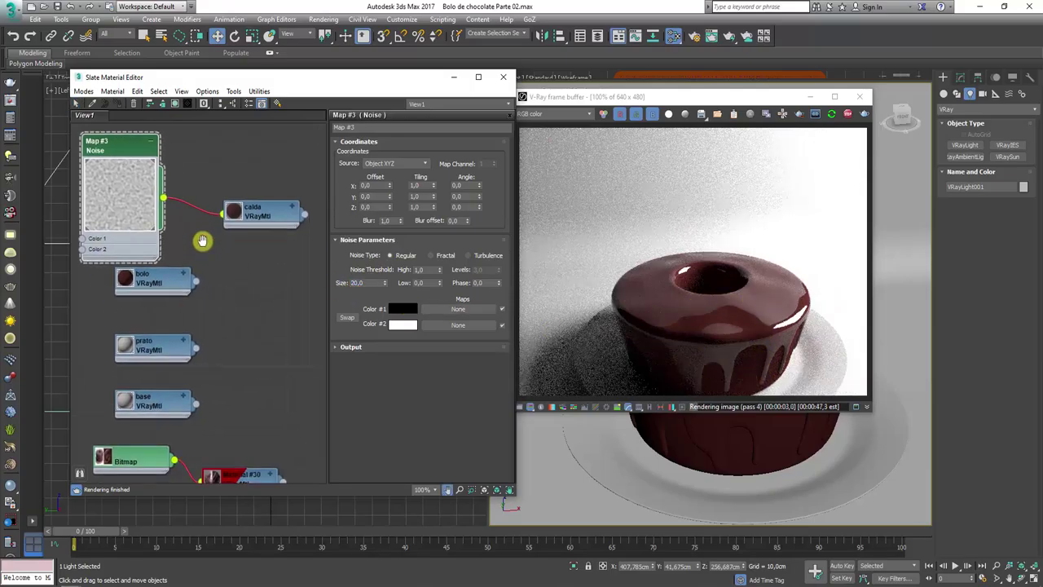
# Wire the Noise map output into the calda material.
pyautogui.moveTo(173, 198); pyautogui.dragTo(242, 210)
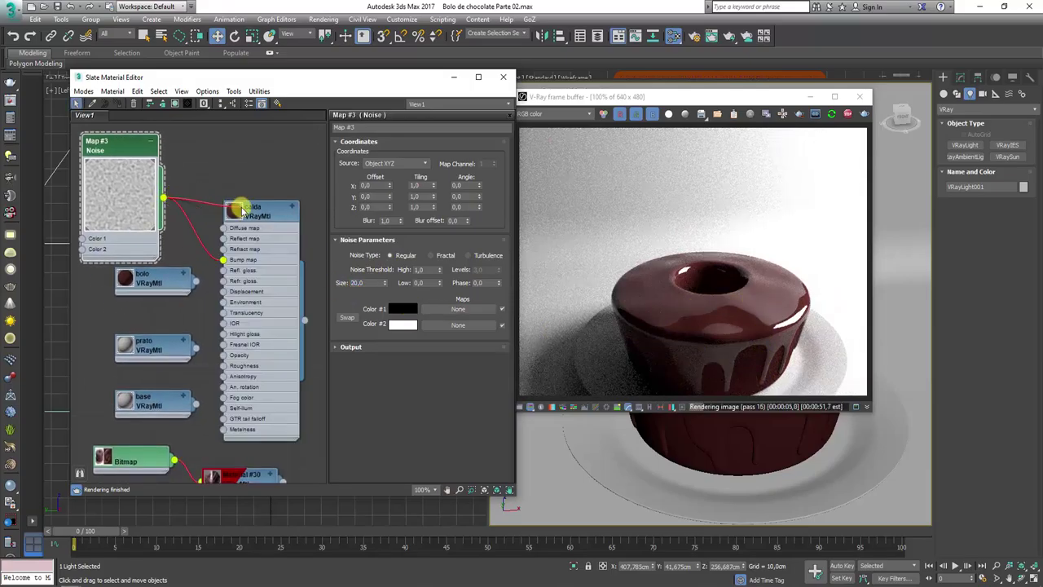
pyautogui.moveTo(224, 230); pyautogui.dragTo(225, 229)
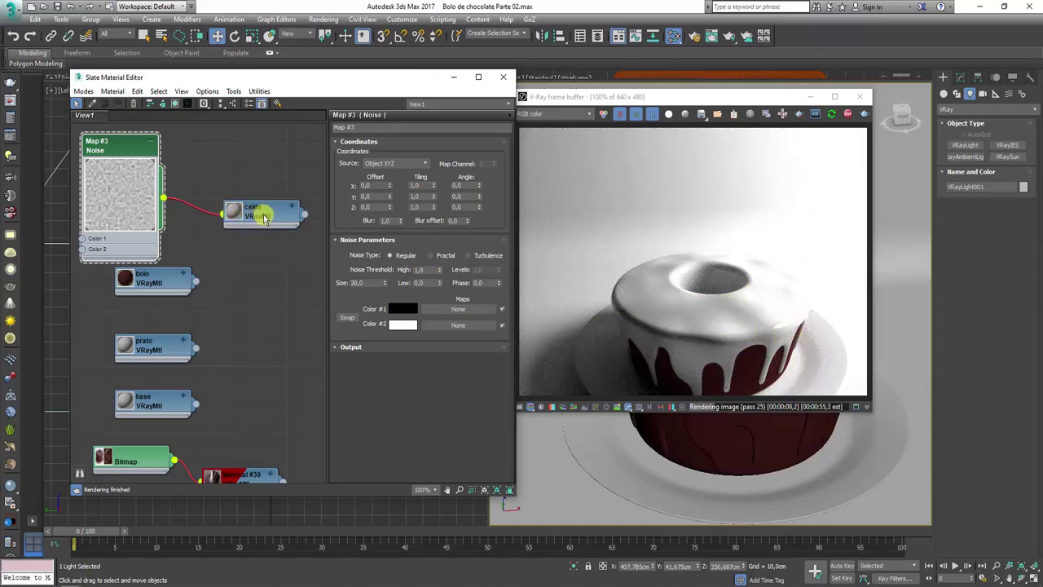
pyautogui.moveTo(263, 218); pyautogui.dragTo(256, 192)
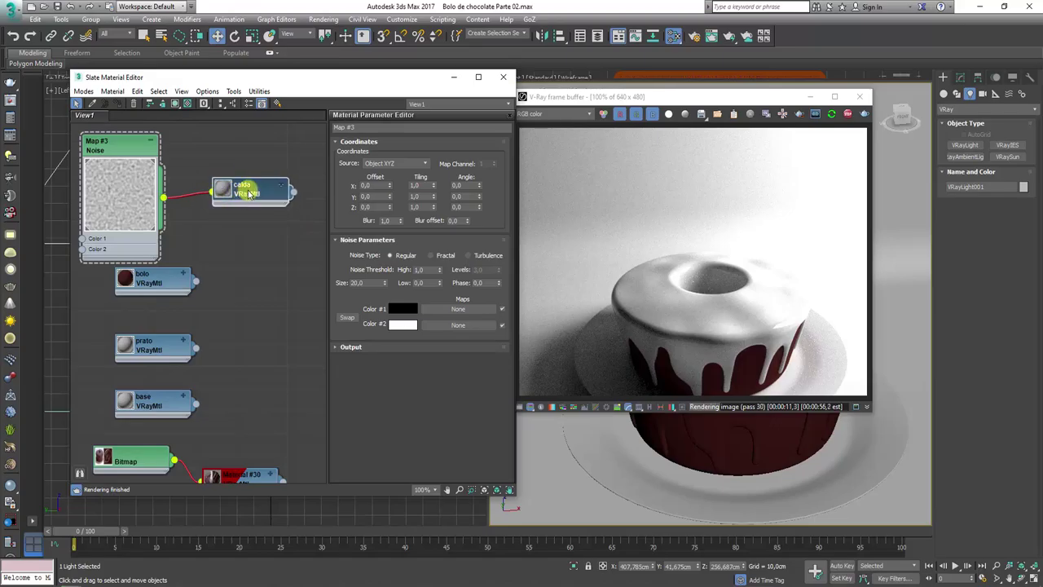
# Set the calda material's Bump amount to 50 in its Maps rollout.
pyautogui.doubleClick(249, 190)
pyautogui.scroll(-3, 459, 335)
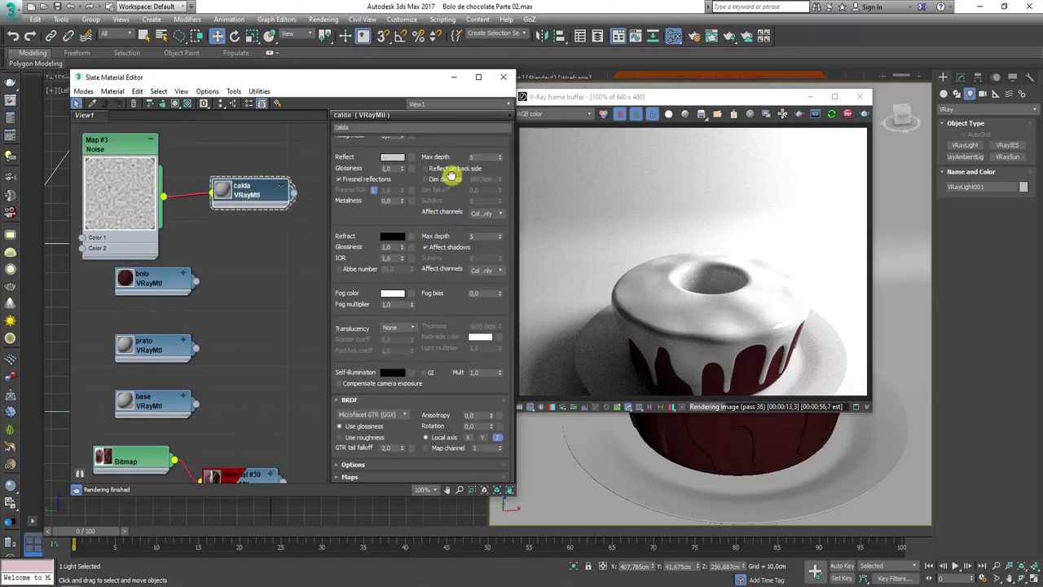
pyautogui.click(346, 477)
pyautogui.scroll(-3, 389, 467)
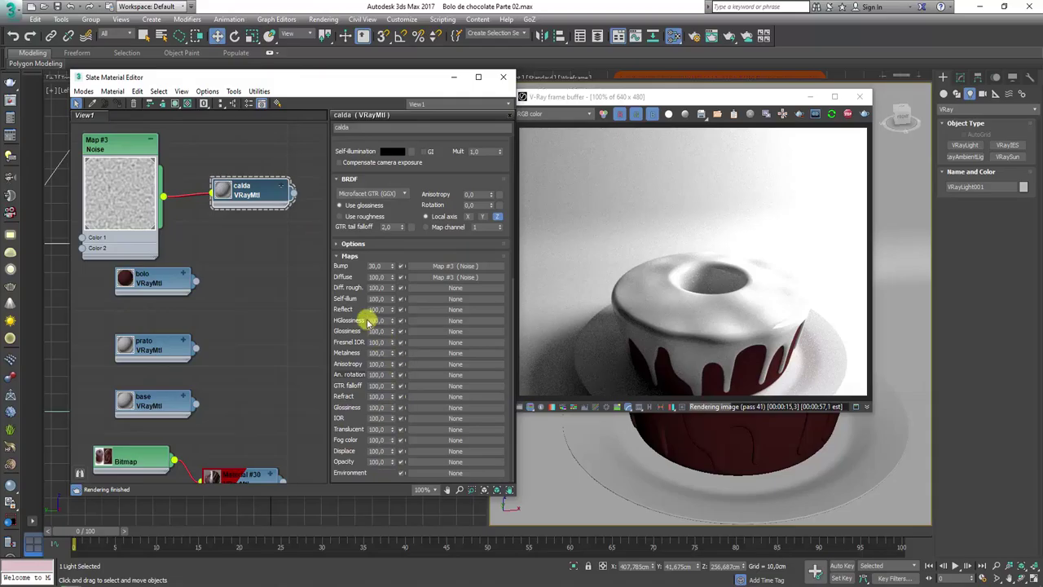
pyautogui.doubleClick(380, 267)
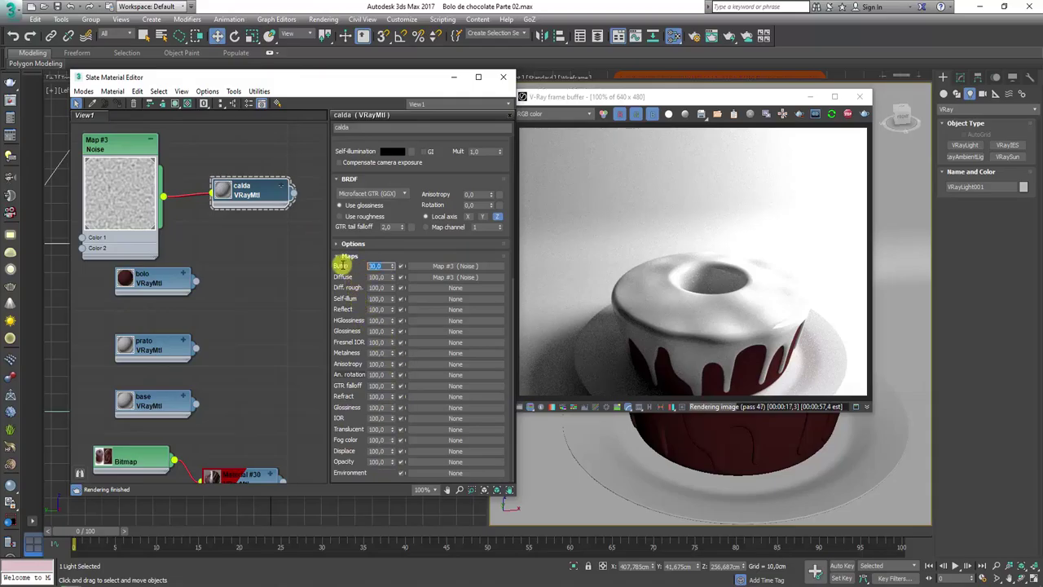
pyautogui.write('50')
pyautogui.press('Return')
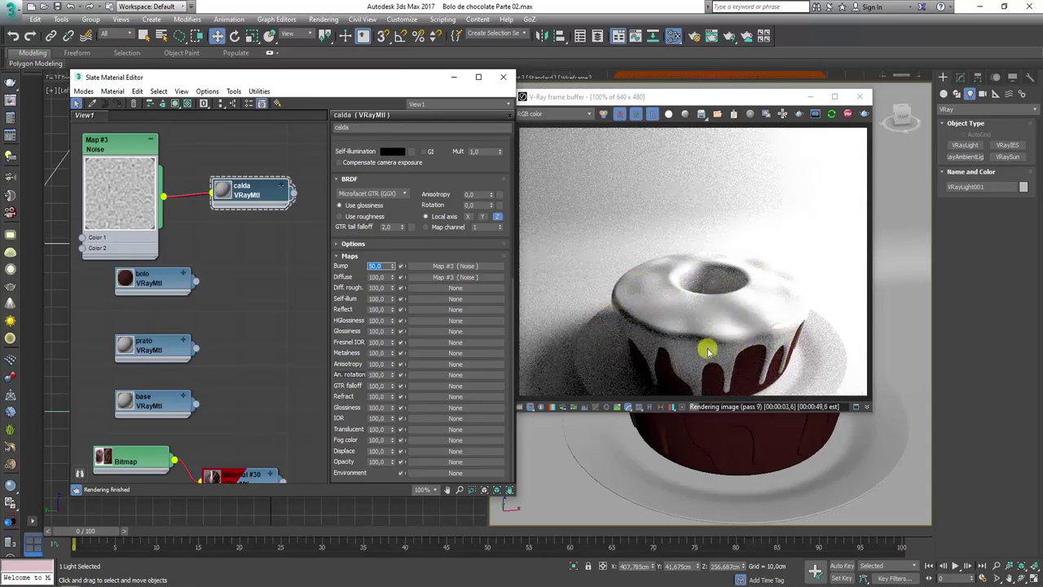
# Switch the Noise type to Fractal and connect it to calda's bump input.
pyautogui.moveTo(111, 155); pyautogui.dragTo(135, 145)
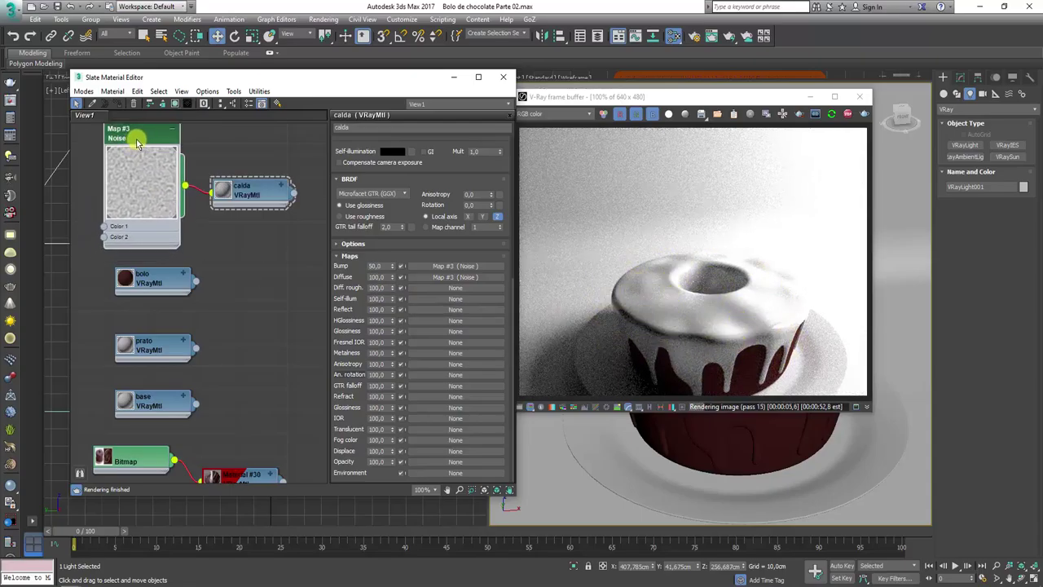
pyautogui.doubleClick(137, 142)
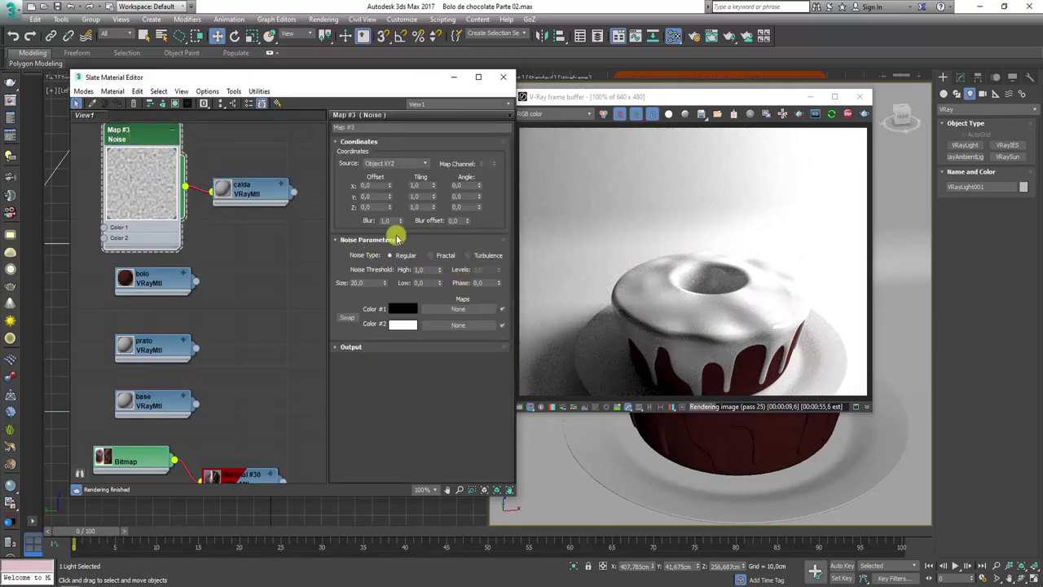
pyautogui.click(432, 256)
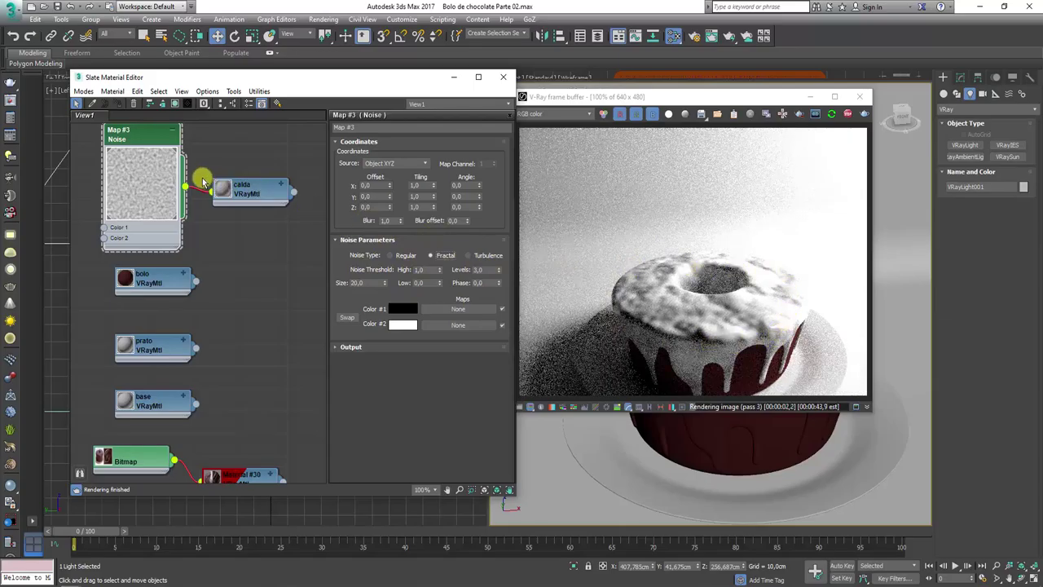
pyautogui.moveTo(255, 183); pyautogui.dragTo(259, 183)
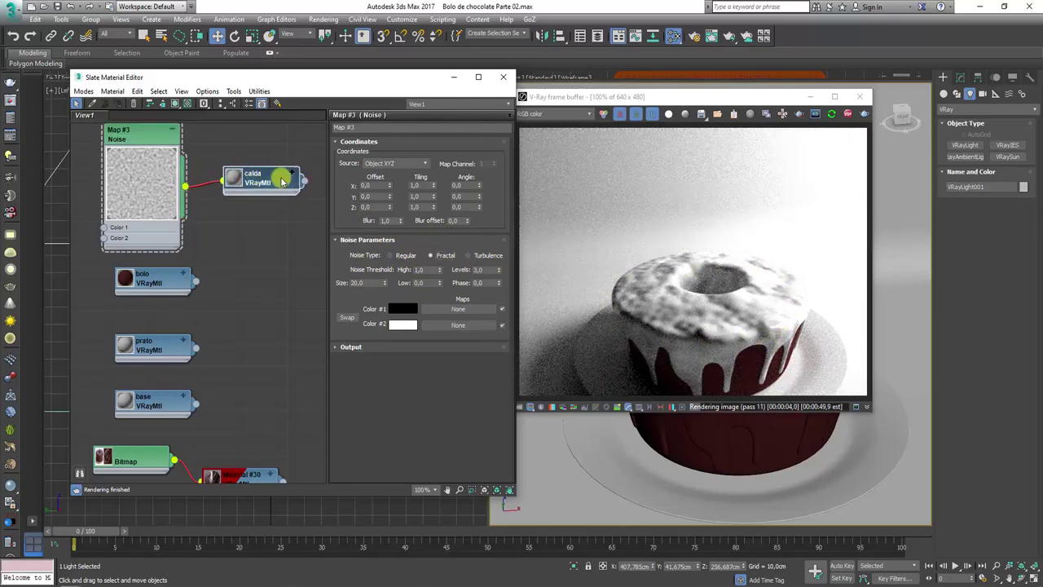
pyautogui.moveTo(222, 204); pyautogui.dragTo(195, 185)
pyautogui.moveTo(263, 177)
pyautogui.mouseDown()
pyautogui.moveTo(269, 159)
pyautogui.moveTo(233, 174)
pyautogui.moveTo(272, 147)
pyautogui.mouseUp()
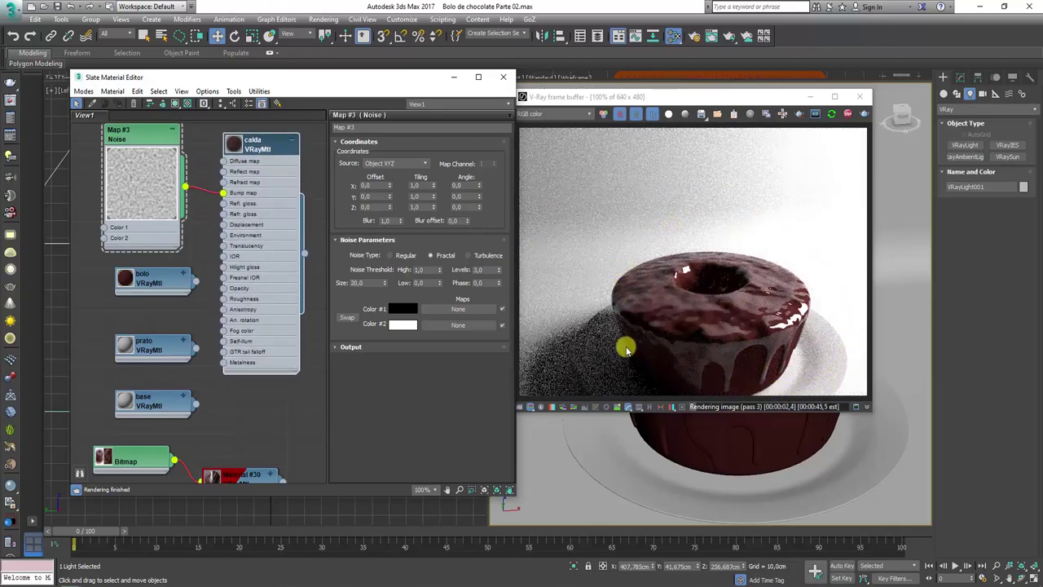
pyautogui.moveTo(259, 151); pyautogui.dragTo(270, 151)
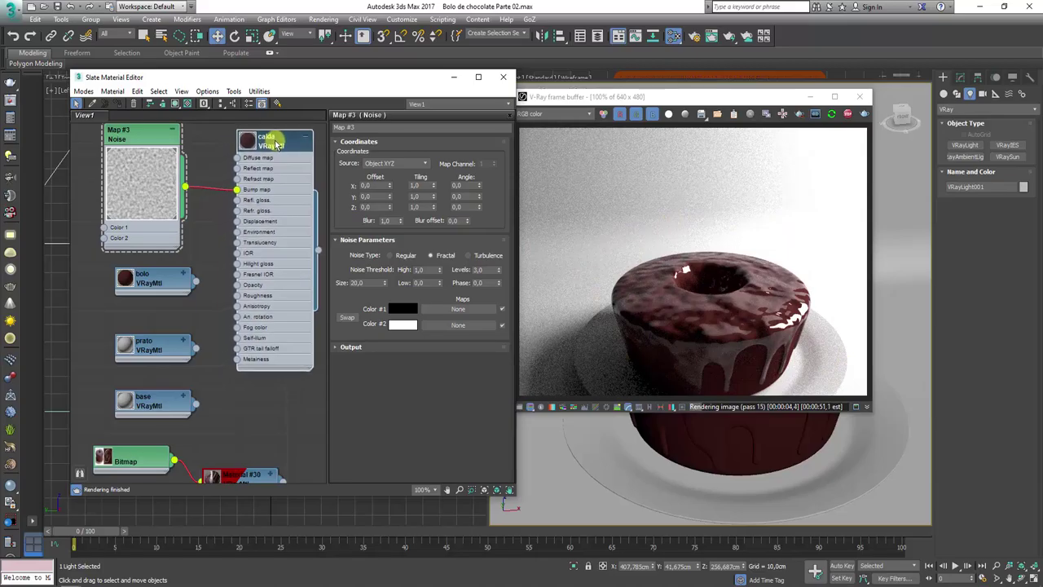
# Set the Noise size to 35.
pyautogui.hotkey('ctrl', 'd')
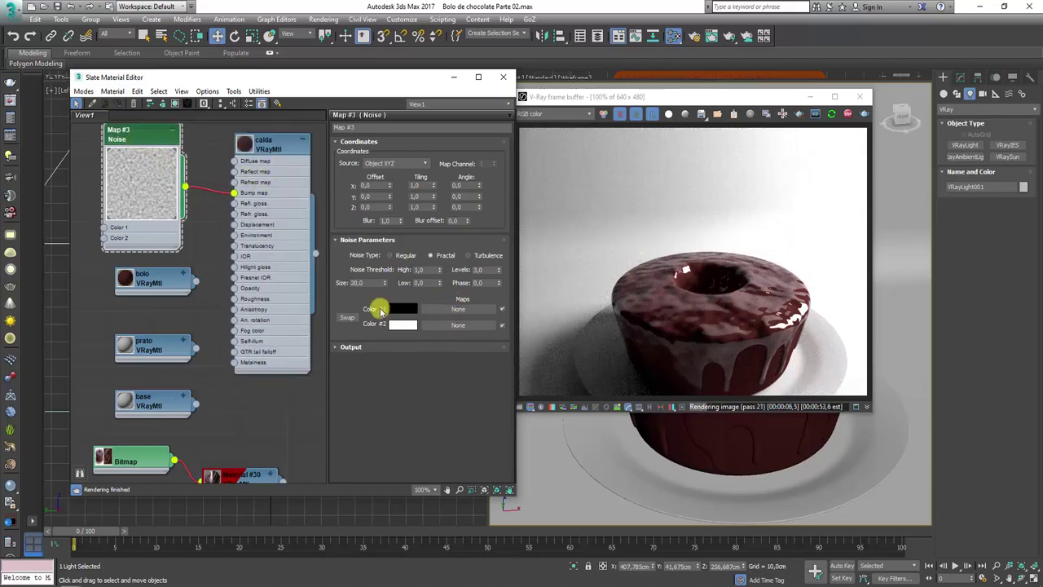
pyautogui.press('Return')
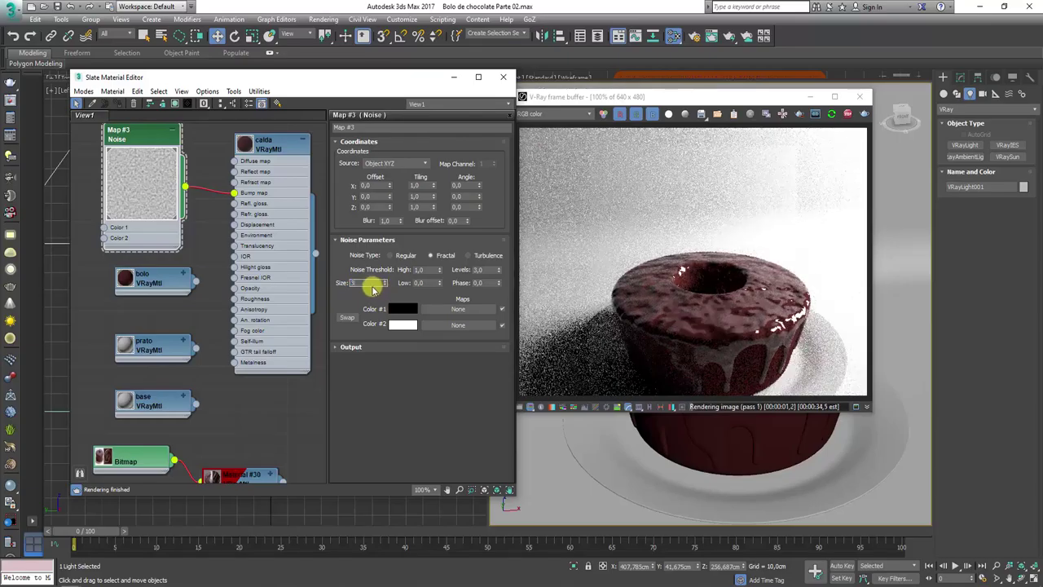
pyautogui.write('35')
pyautogui.press('Return')
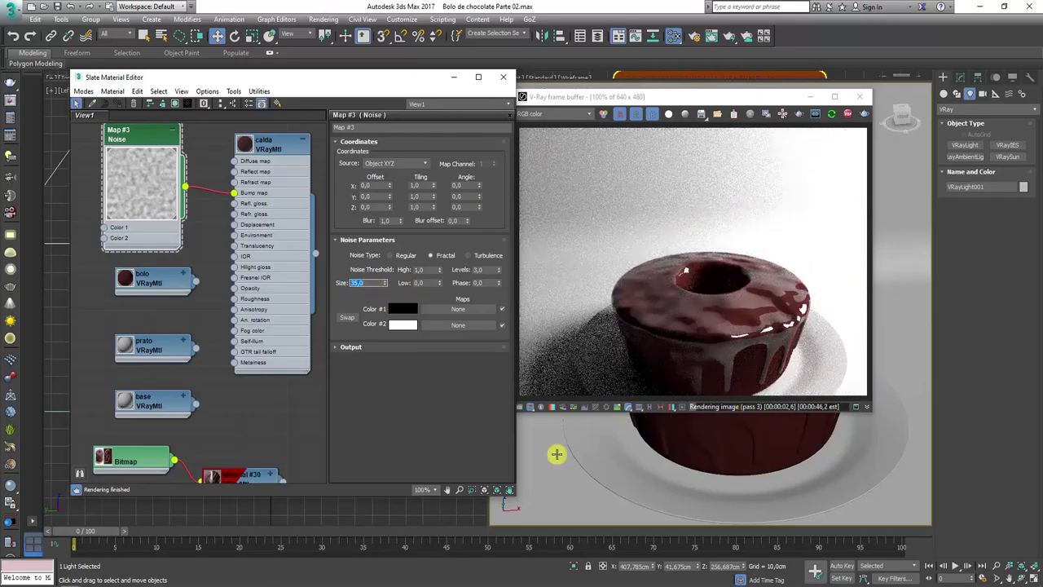
pyautogui.hotkey('alt', 'Tab')
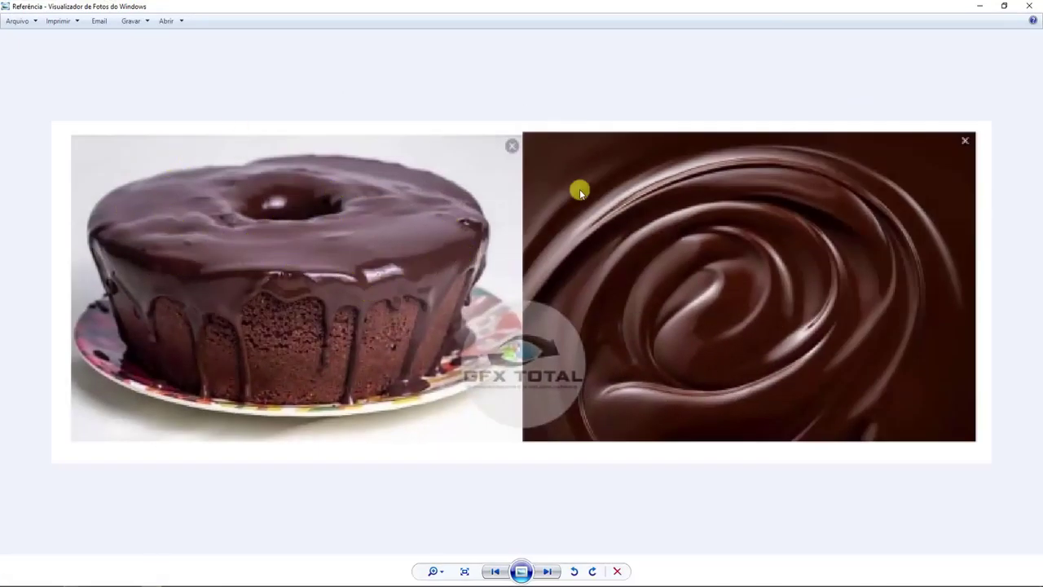
# Close Windows Photo Viewer and return to the 3ds Max scene.
pyautogui.click(979, 7)
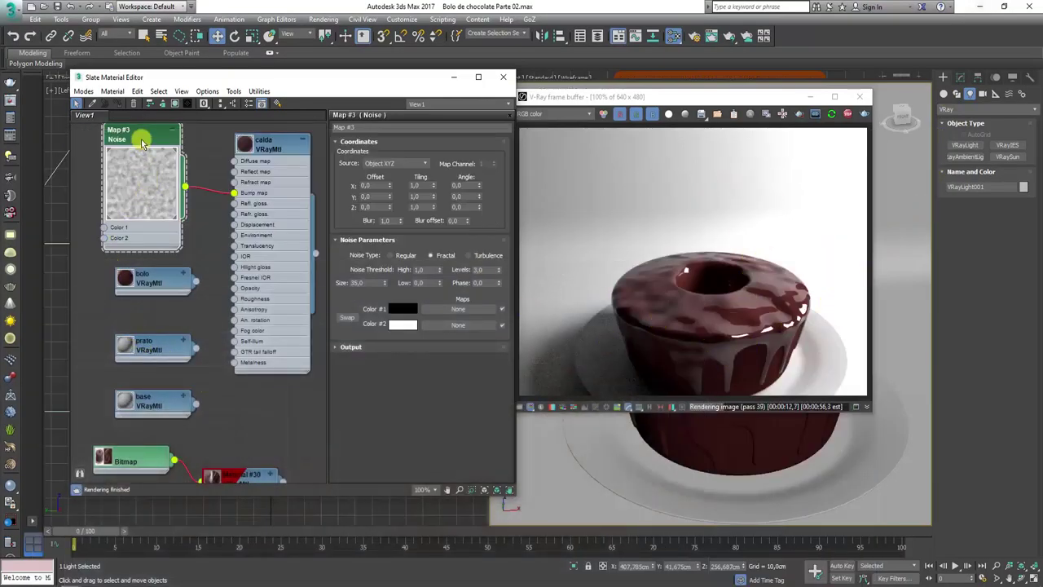
# Open the calda icing material's parameters from its node in the Slate editor.
pyautogui.moveTo(142, 143); pyautogui.dragTo(130, 144)
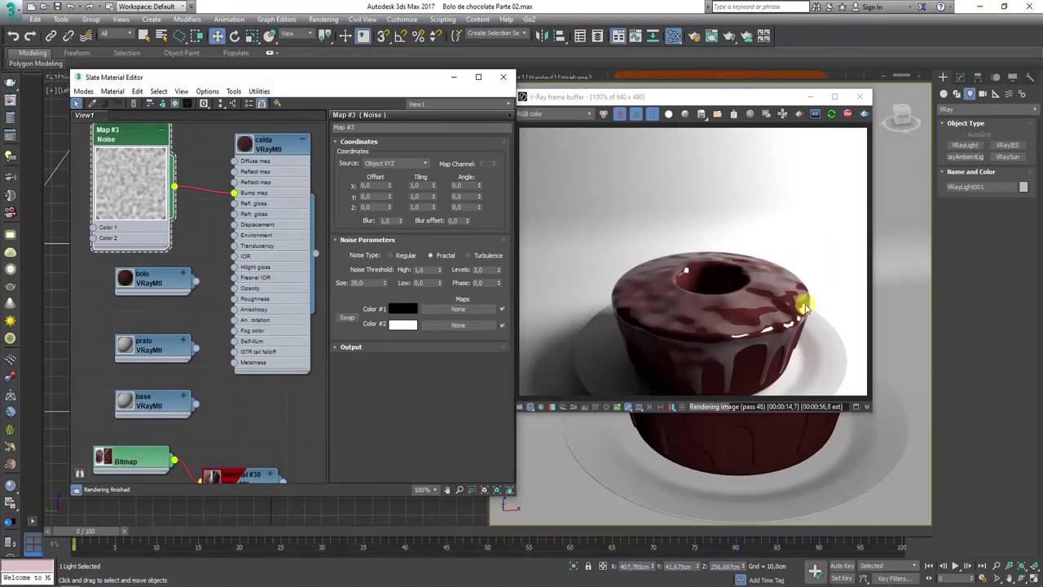
pyautogui.click(754, 441)
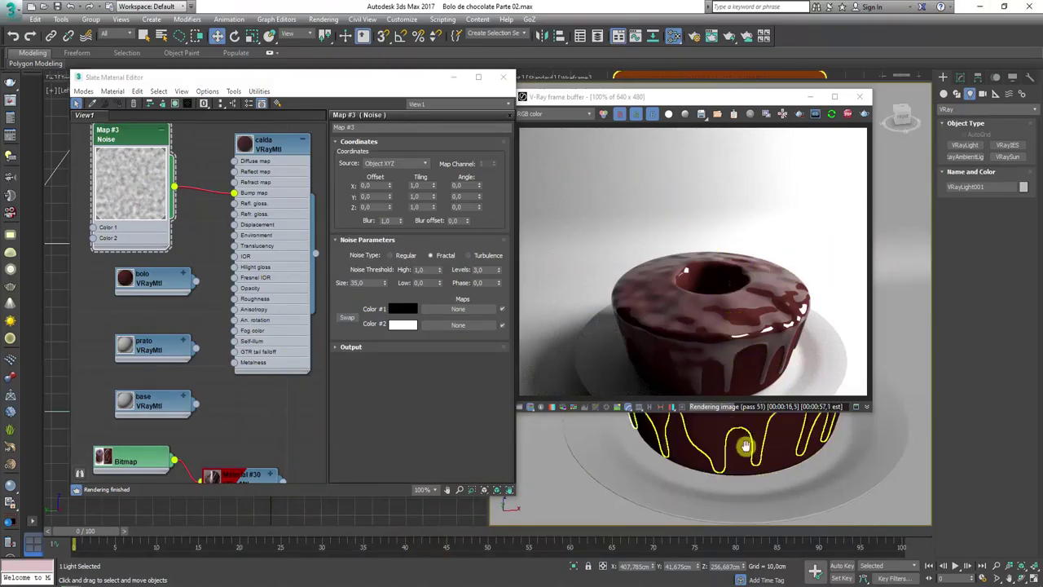
pyautogui.scroll(2, 713, 466)
pyautogui.scroll(1, 713, 466)
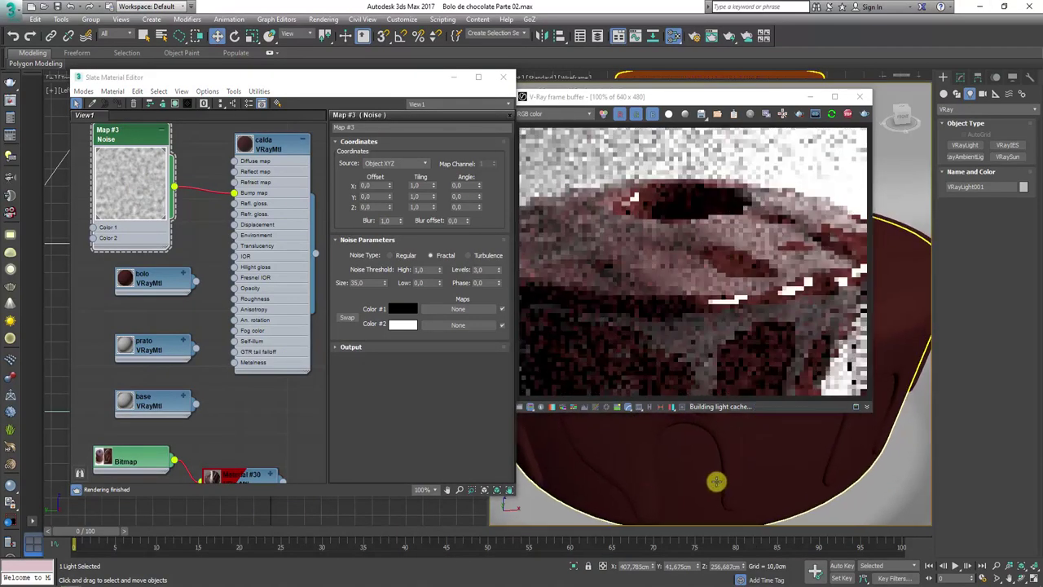
pyautogui.moveTo(284, 151); pyautogui.dragTo(286, 162)
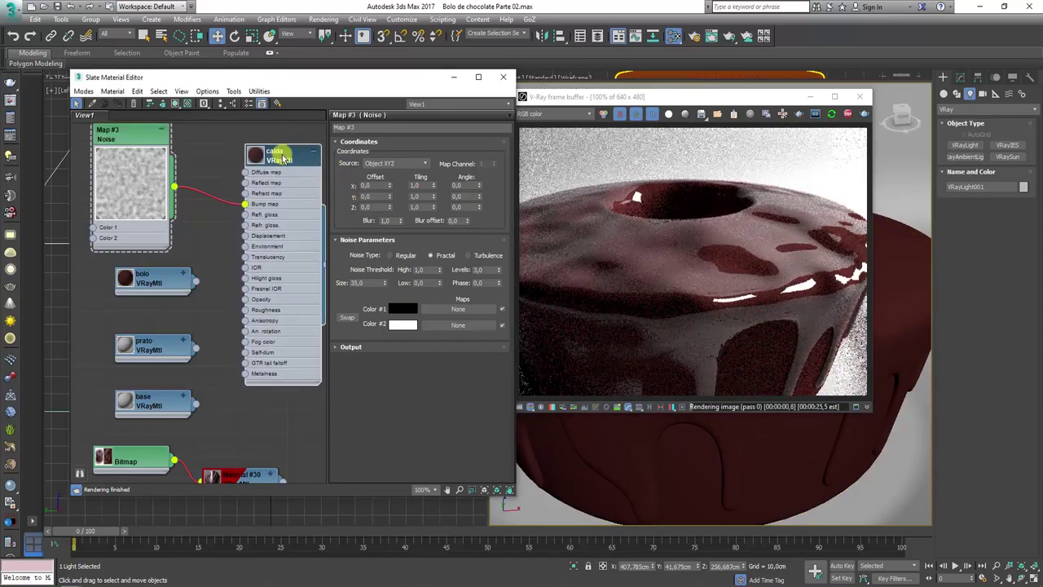
pyautogui.doubleClick(284, 158)
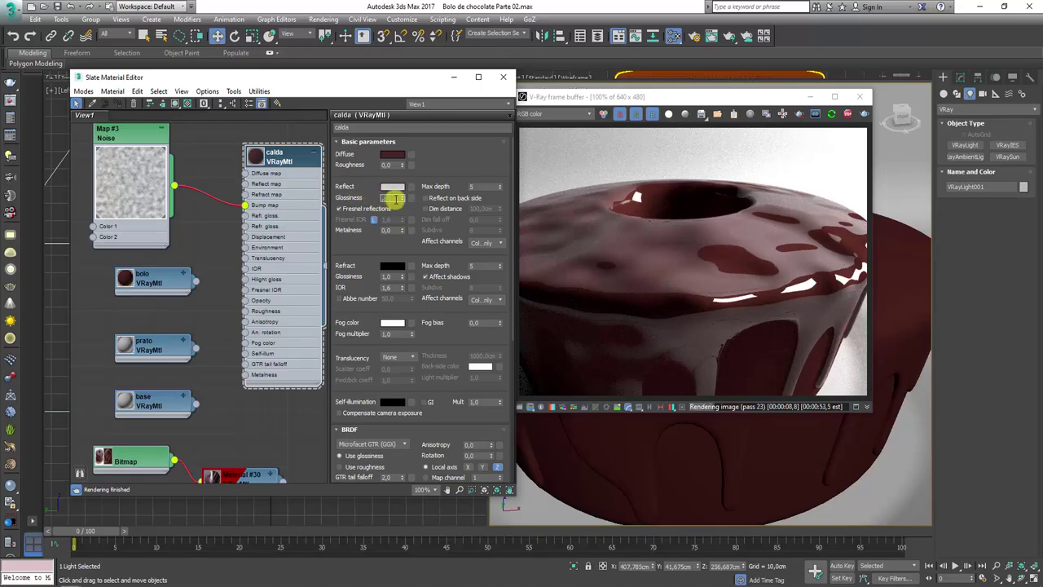
# Set calda's reflection glossiness to 0,75 and tint its reflection pale pink (255/217/217).
pyautogui.press('Return')
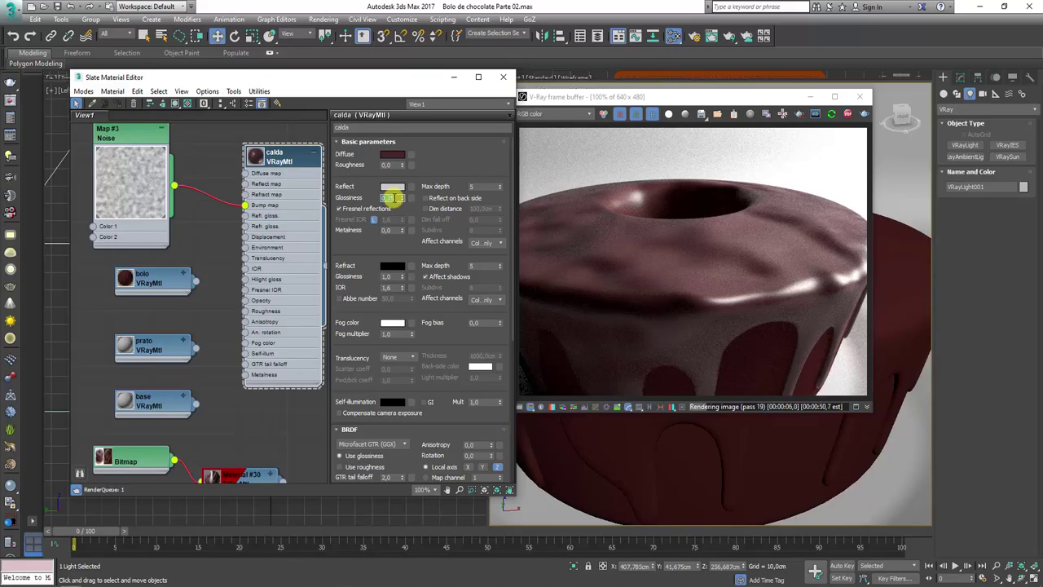
pyautogui.write('0,75')
pyautogui.press('Return')
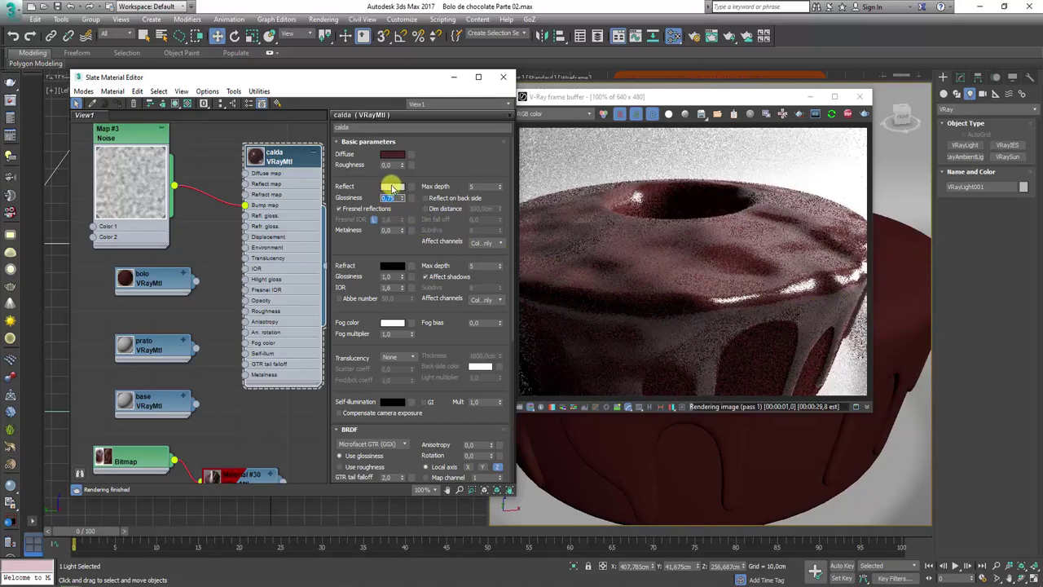
pyautogui.click(391, 187)
pyautogui.moveTo(364, 119)
pyautogui.mouseDown()
pyautogui.moveTo(388, 118)
pyautogui.moveTo(364, 132)
pyautogui.moveTo(356, 128)
pyautogui.moveTo(449, 128)
pyautogui.mouseUp()
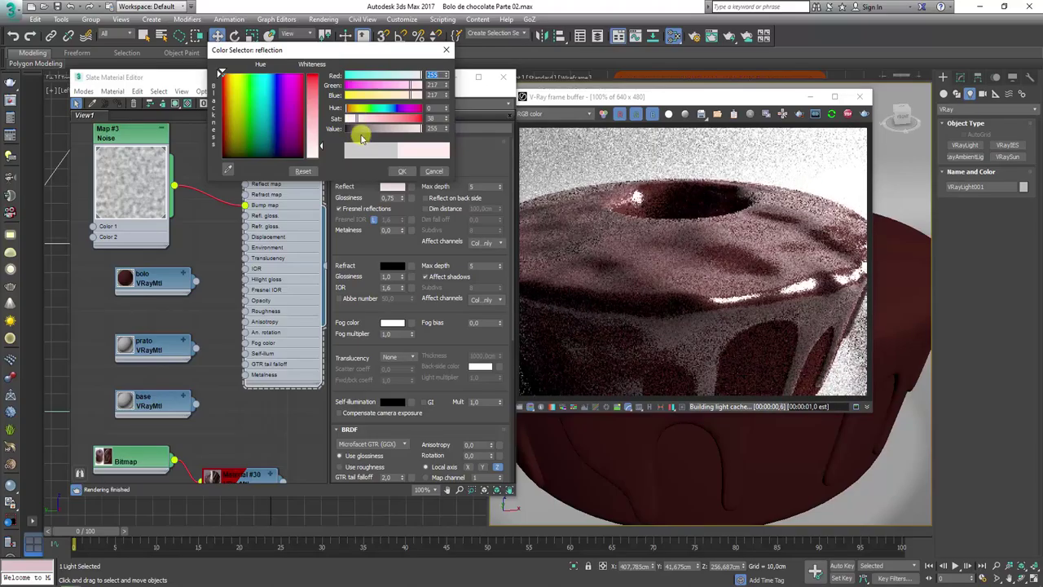
# Warm the reflection tint's hue slightly, to about 9, and accept the colour.
pyautogui.click(348, 114)
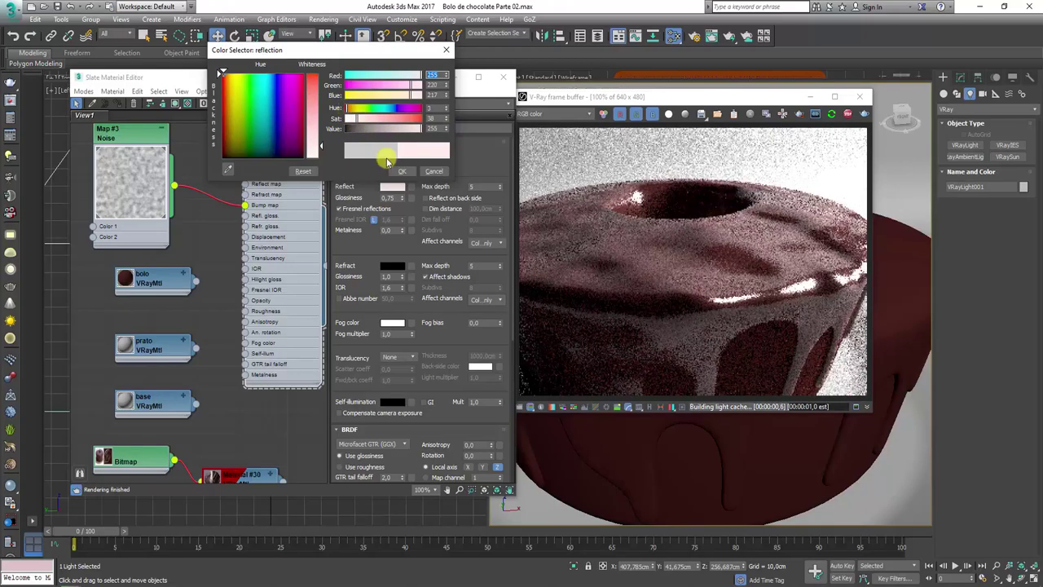
pyautogui.moveTo(362, 108); pyautogui.dragTo(349, 108)
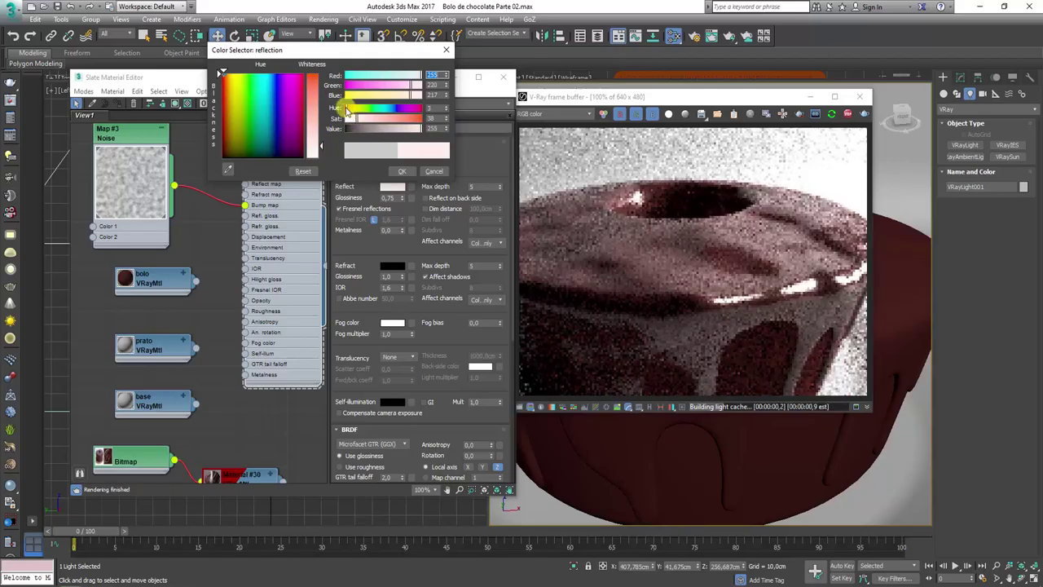
pyautogui.moveTo(348, 110); pyautogui.dragTo(351, 115)
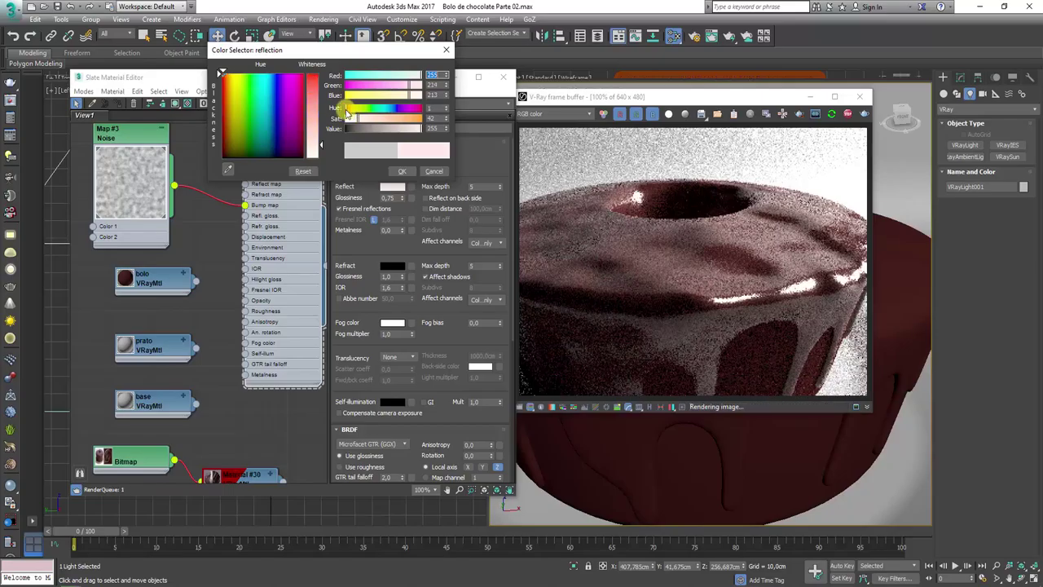
pyautogui.moveTo(345, 106); pyautogui.dragTo(348, 108)
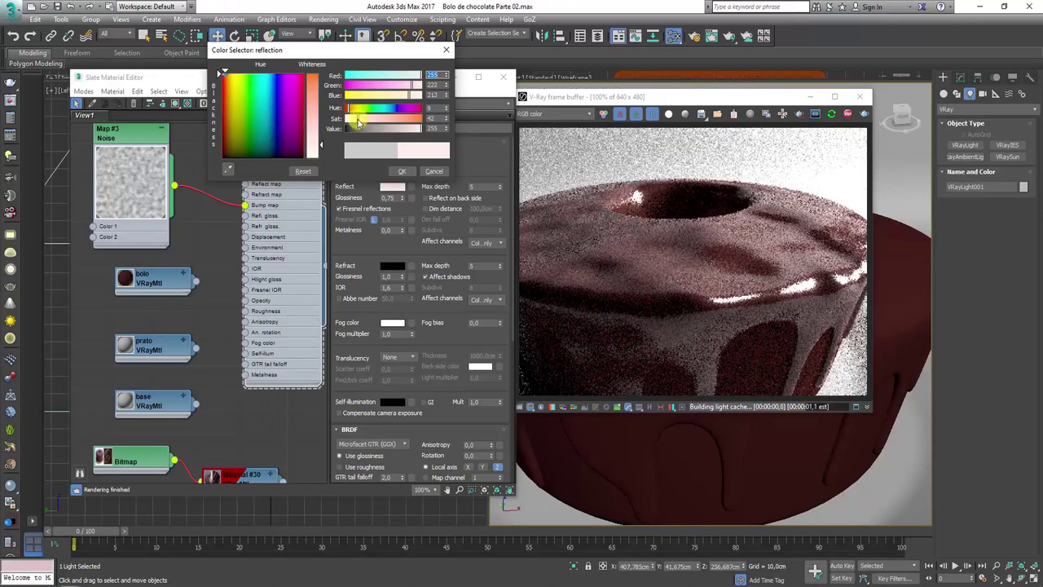
pyautogui.click(400, 171)
# Raise calda's reflection glossiness to 0,85 for sharper highlights.
pyautogui.scroll(-2, 731, 306)
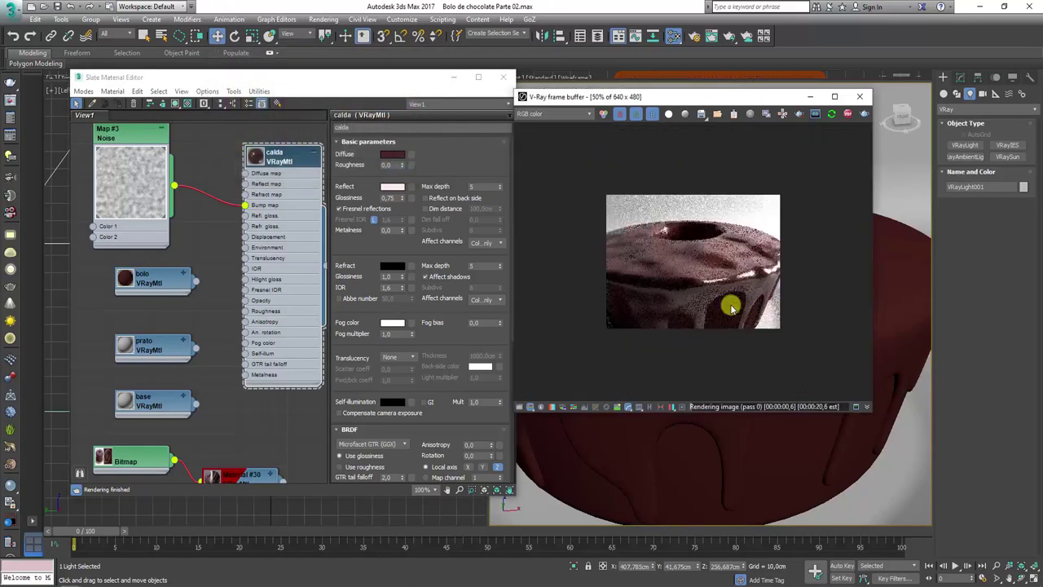
pyautogui.scroll(-1, 732, 447)
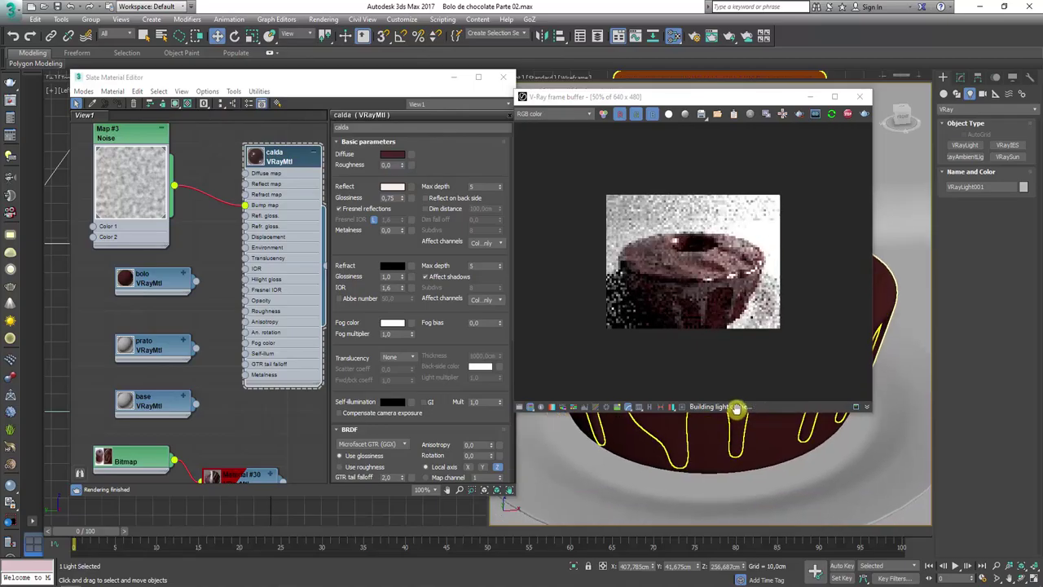
pyautogui.scroll(2, 699, 275)
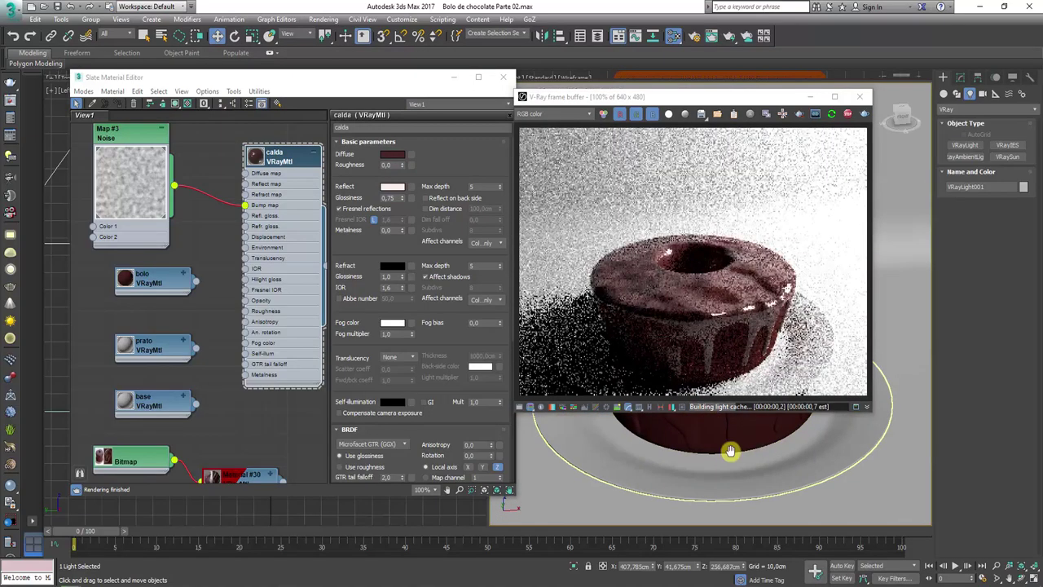
pyautogui.moveTo(272, 157); pyautogui.dragTo(260, 144)
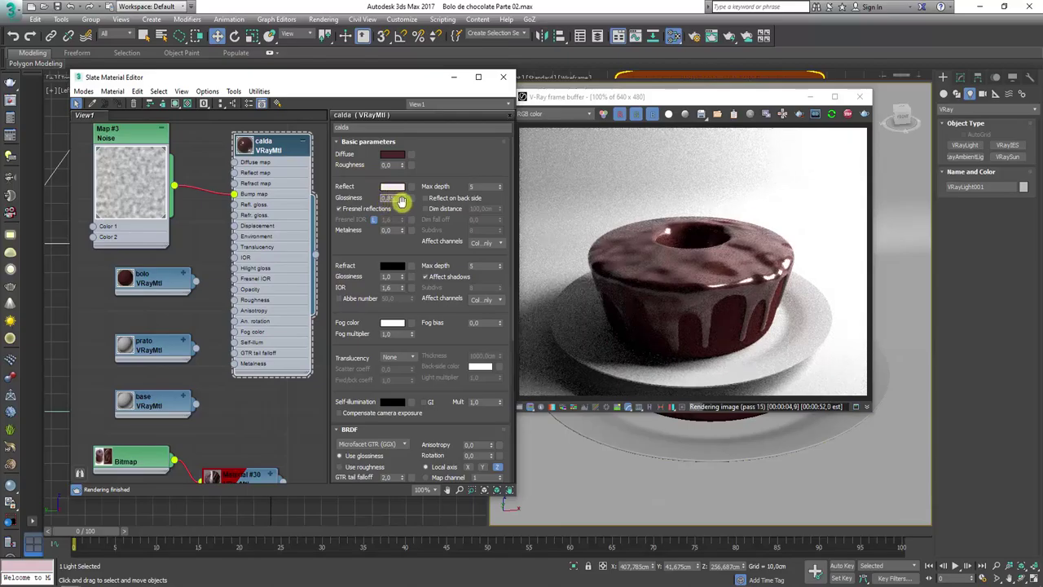
pyautogui.click(697, 295)
pyautogui.scroll(2, 812, 325)
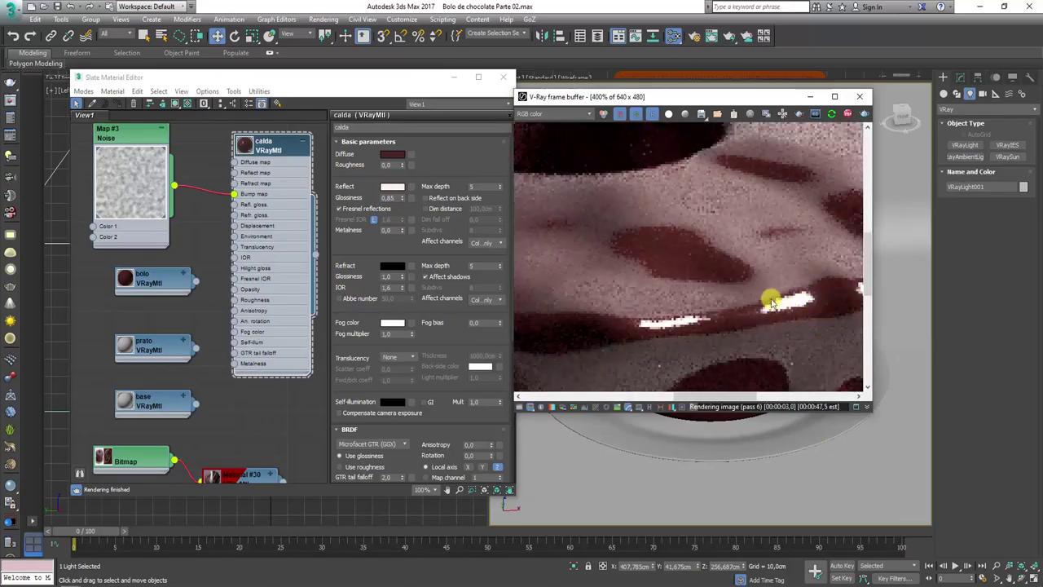
pyautogui.scroll(-2, 715, 291)
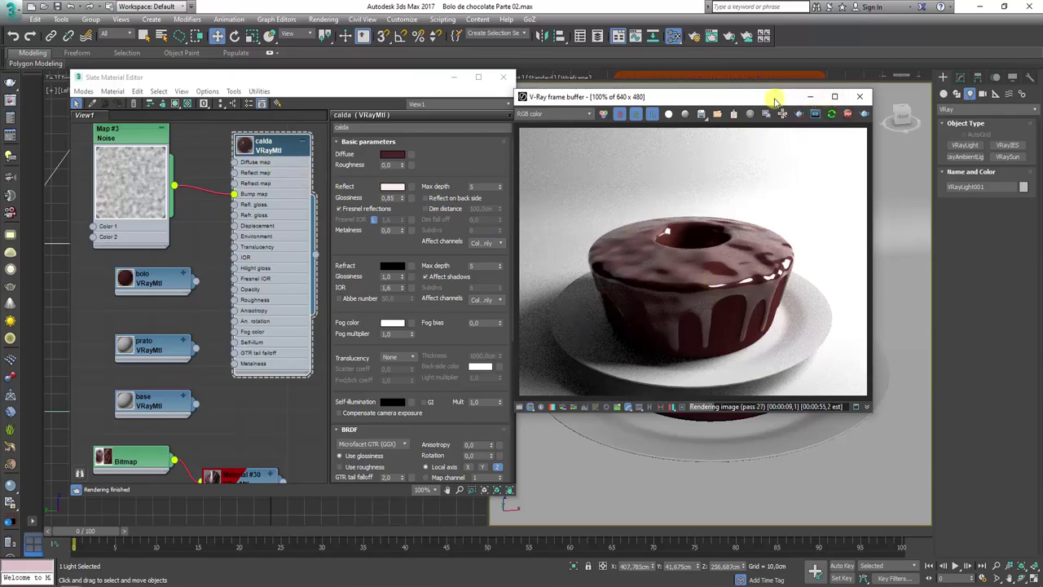
# Move the render window aside and bring up the chocolate drips object's options.
pyautogui.moveTo(769, 97); pyautogui.dragTo(473, 153)
pyautogui.click(782, 349)
pyautogui.rightClick(745, 321)
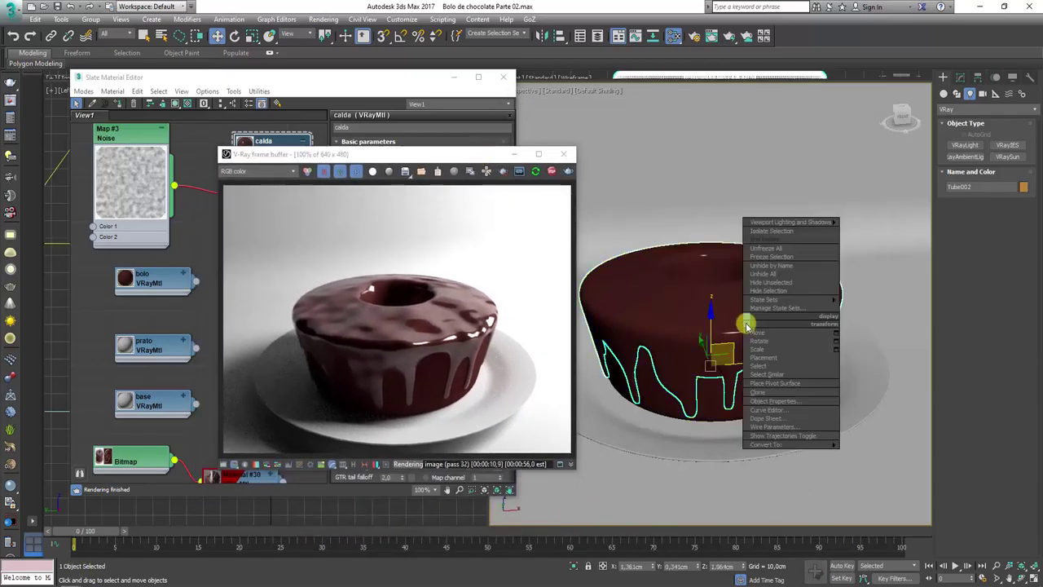
# Hide the chocolate drips object and move the render window back.
pyautogui.click(772, 292)
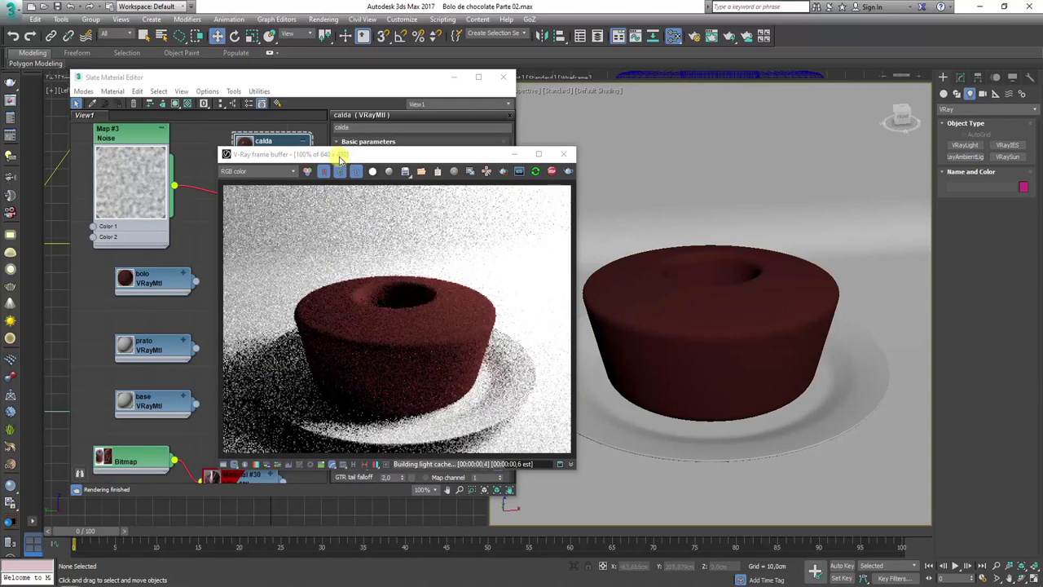
pyautogui.moveTo(369, 154); pyautogui.dragTo(692, 106)
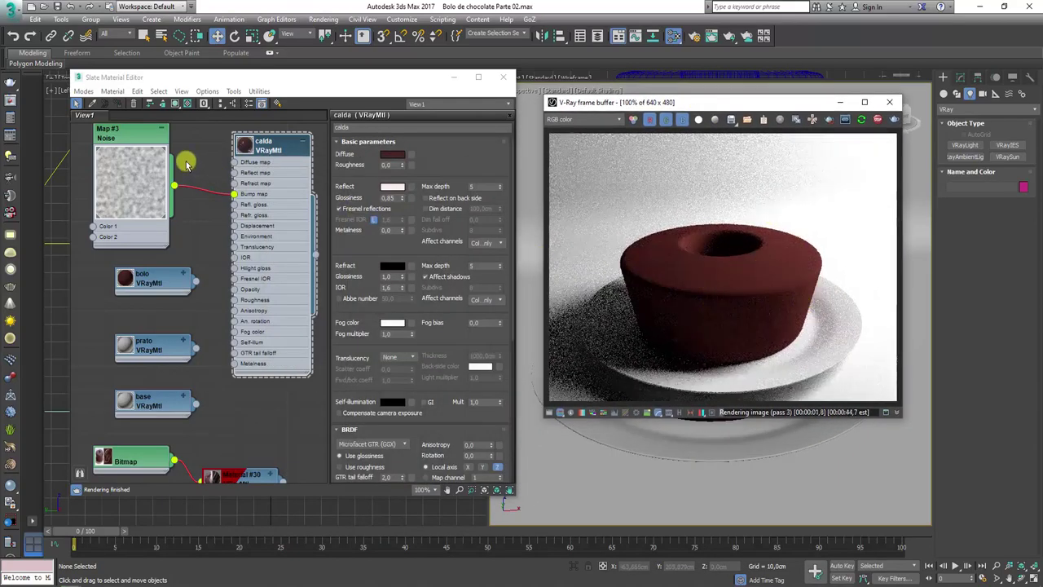
pyautogui.scroll(-2, 228, 215)
pyautogui.moveTo(222, 301); pyautogui.dragTo(231, 302)
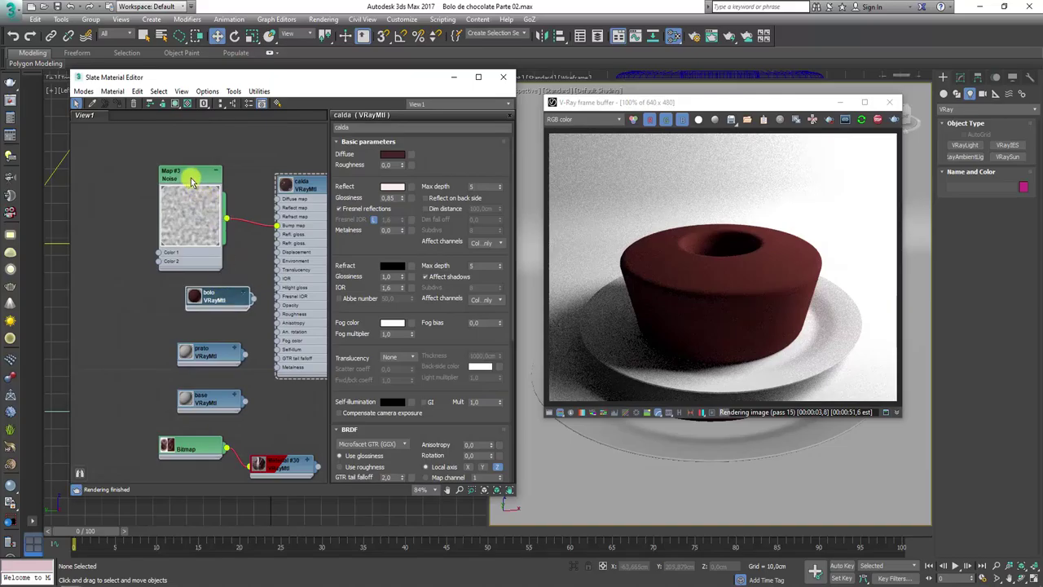
# Copy the Noise node as Map #4 and wire it into the bolo material's Bump map.
pyautogui.moveTo(184, 182)
pyautogui.mouseDown()
pyautogui.moveTo(185, 155)
pyautogui.moveTo(103, 229)
pyautogui.mouseUp()
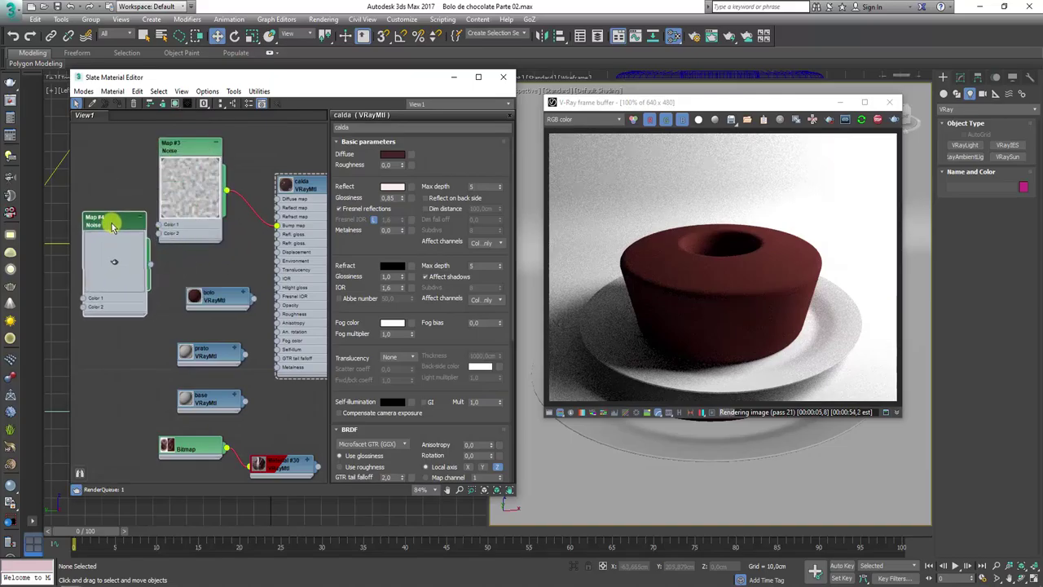
pyautogui.doubleClick(207, 293)
pyautogui.moveTo(210, 301); pyautogui.dragTo(187, 333)
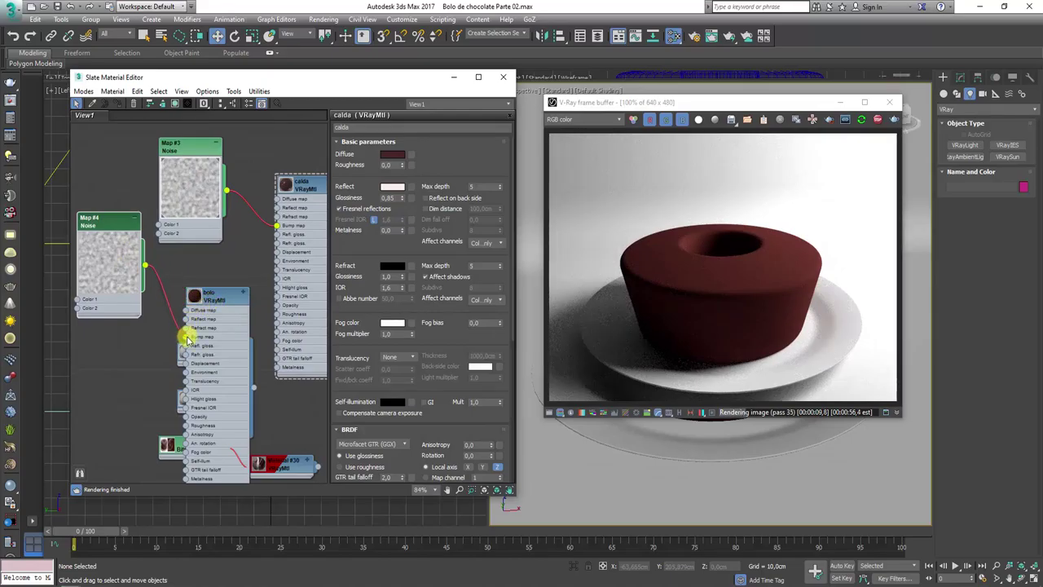
pyautogui.doubleClick(215, 302)
pyautogui.moveTo(222, 288); pyautogui.dragTo(218, 293)
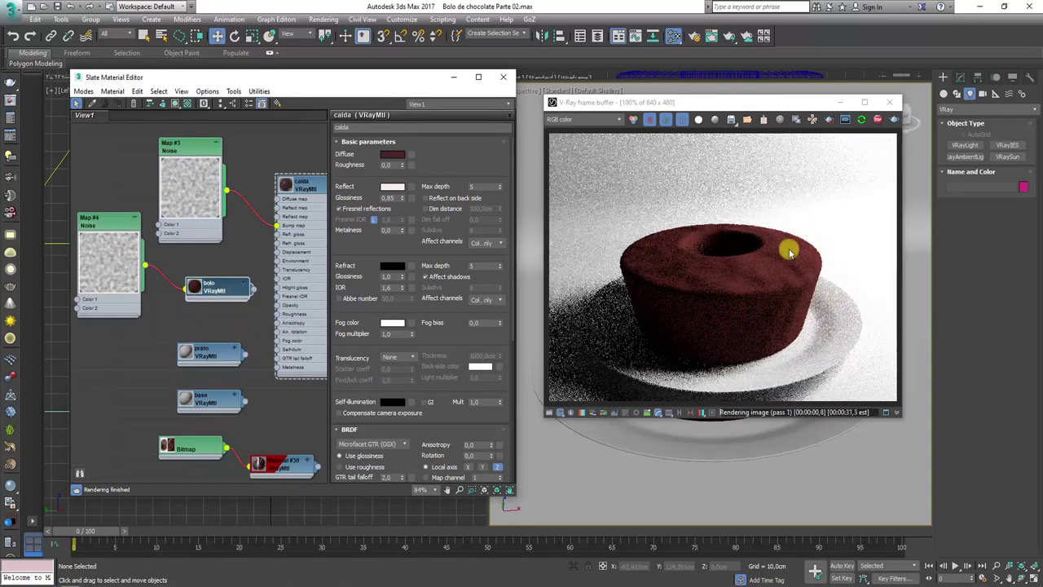
pyautogui.moveTo(106, 227); pyautogui.dragTo(106, 256)
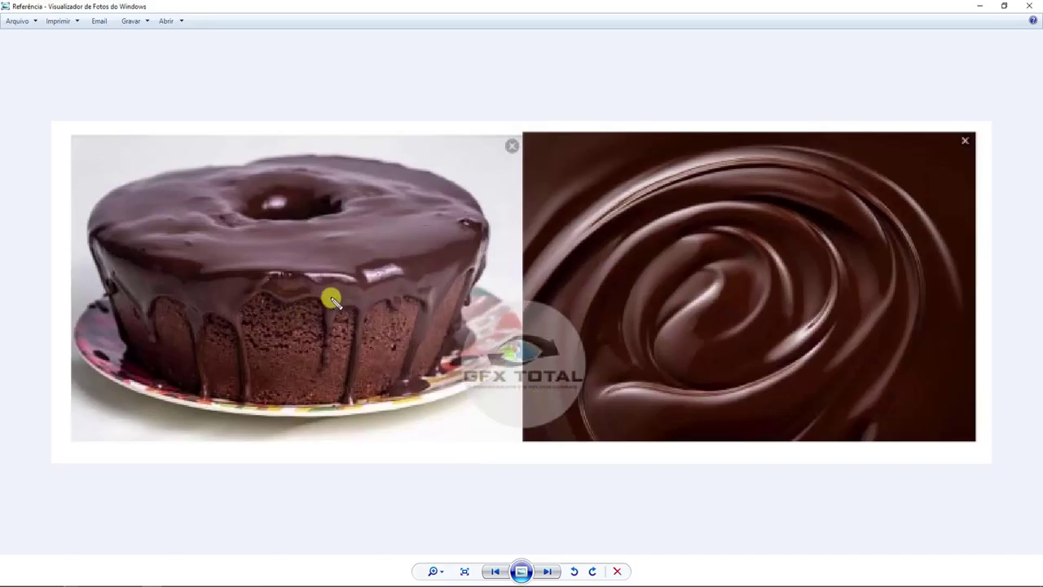
# Mark the bare sponge areas on the reference photo, clear the marks, and close Photo Viewer.
pyautogui.moveTo(333, 295)
pyautogui.mouseDown()
pyautogui.moveTo(215, 301)
pyautogui.moveTo(260, 345)
pyautogui.moveTo(347, 344)
pyautogui.moveTo(331, 301)
pyautogui.mouseUp()
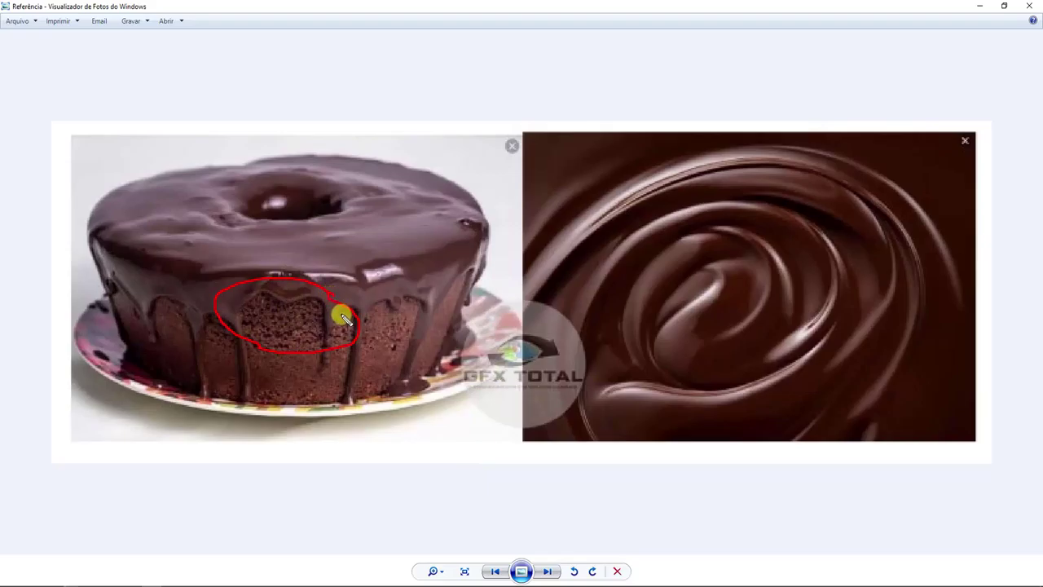
pyautogui.moveTo(345, 356)
pyautogui.mouseDown()
pyautogui.moveTo(272, 350)
pyautogui.moveTo(242, 378)
pyautogui.moveTo(308, 408)
pyautogui.mouseUp()
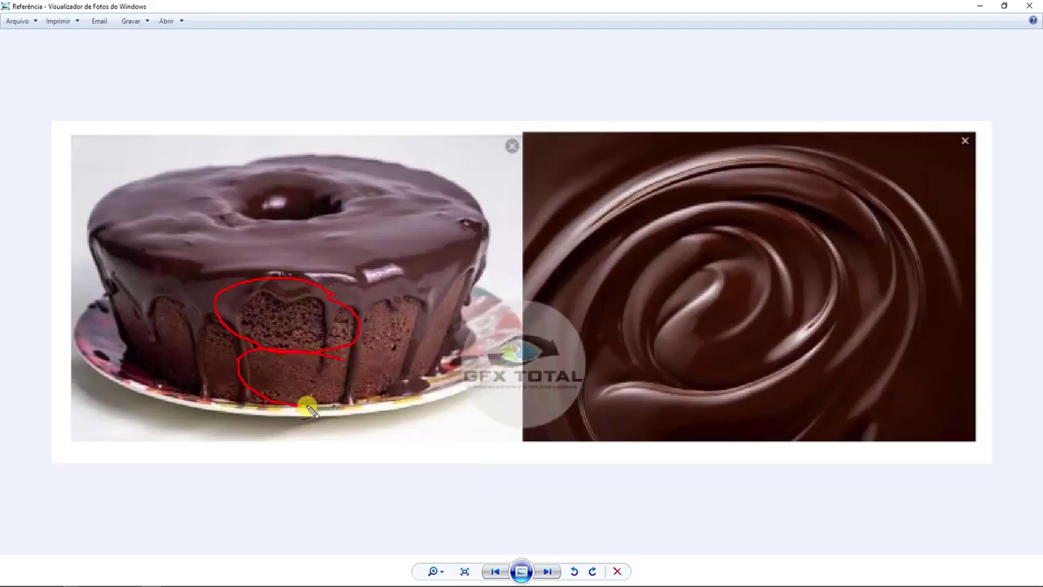
pyautogui.press('Escape')
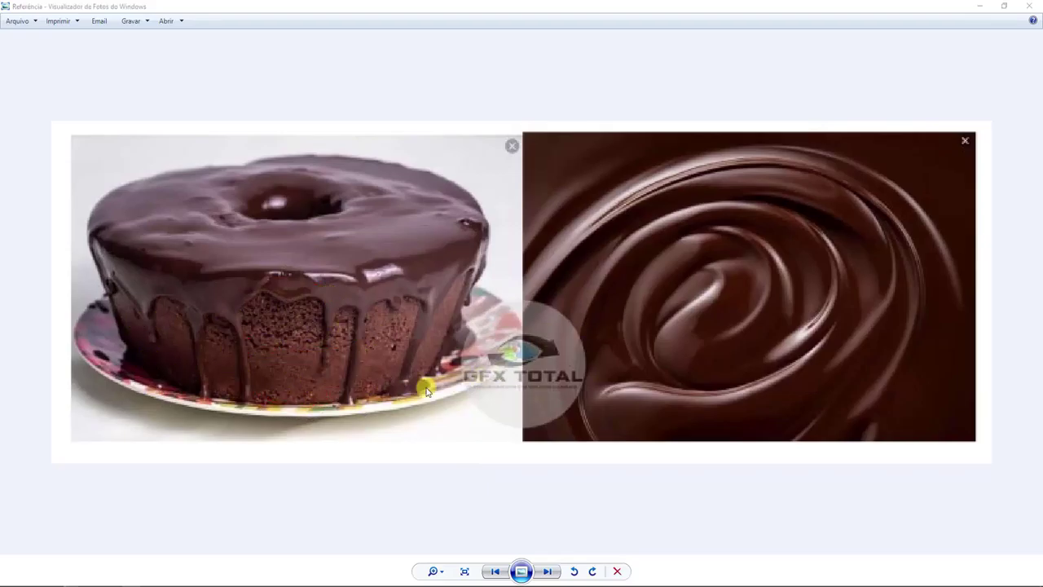
pyautogui.click(980, 7)
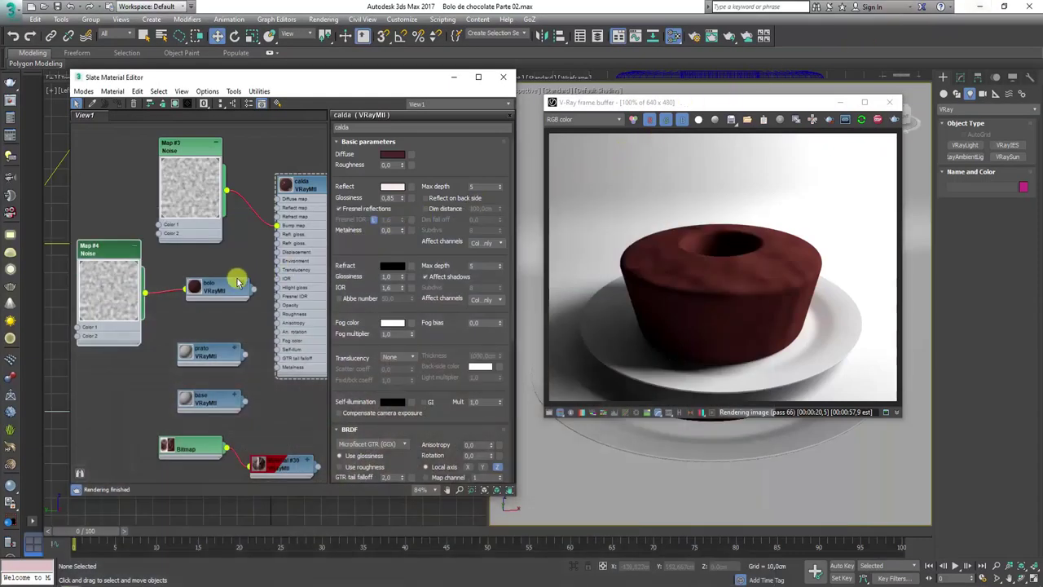
# Connect Map #4 to bolo's Diffuse map and set noise thresholds High 0,825, Low 0,42.
pyautogui.moveTo(102, 255); pyautogui.dragTo(94, 246)
pyautogui.doubleClick(94, 246)
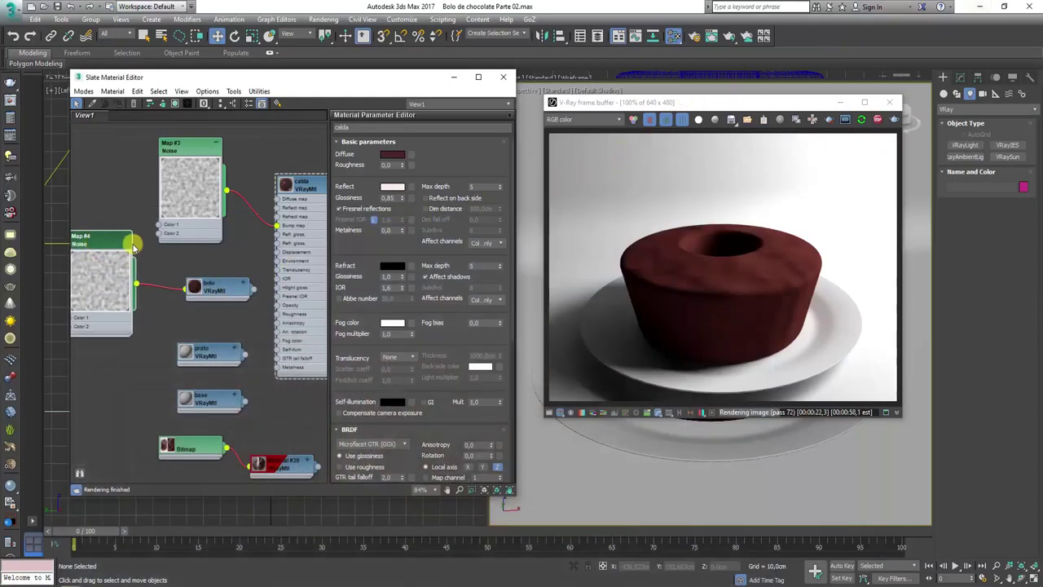
pyautogui.moveTo(212, 284); pyautogui.dragTo(274, 285, button='middle')
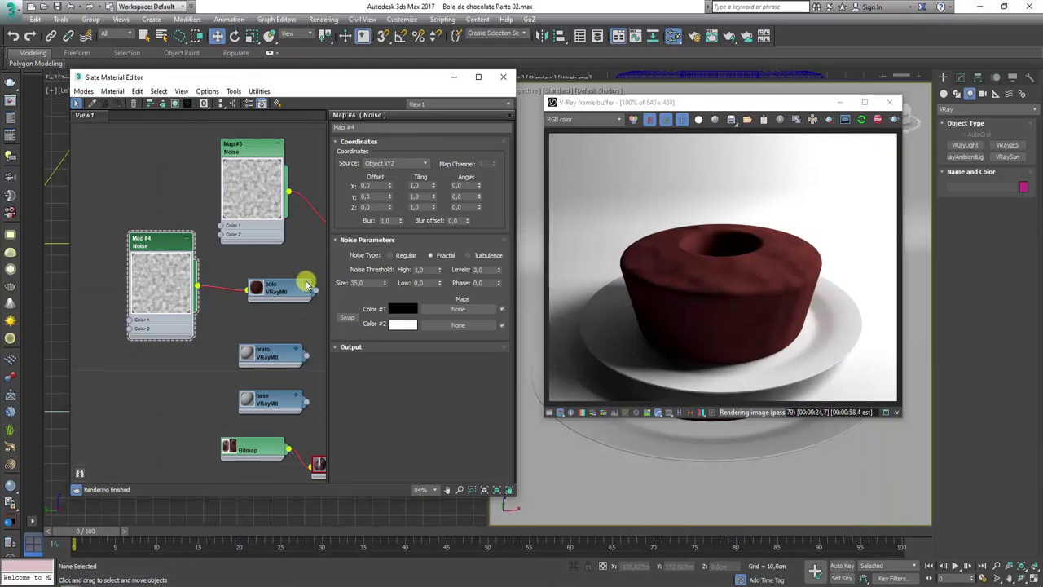
pyautogui.click(307, 285)
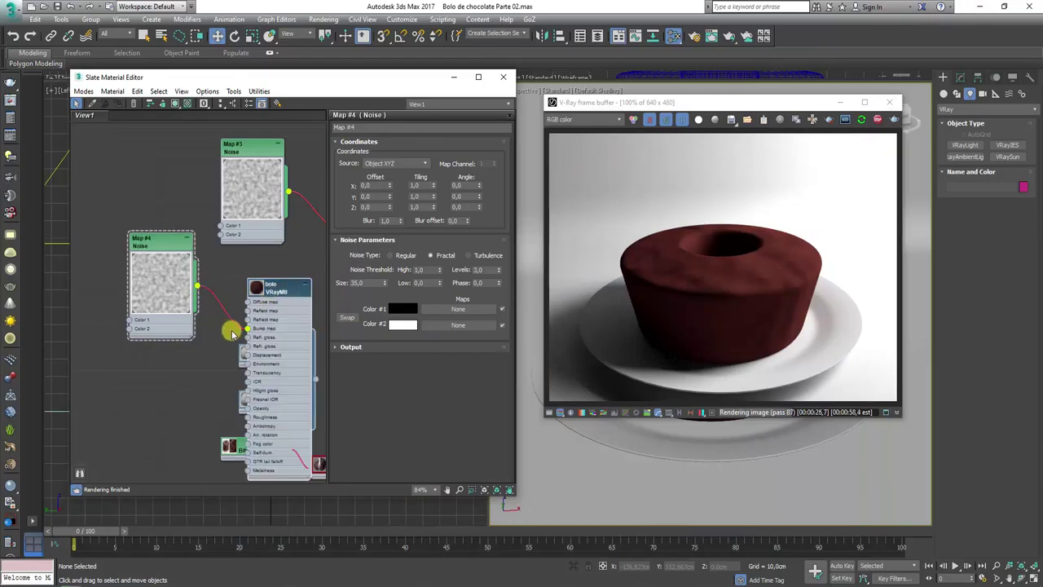
pyautogui.moveTo(249, 330)
pyautogui.mouseDown()
pyautogui.moveTo(248, 301)
pyautogui.moveTo(290, 271)
pyautogui.mouseUp()
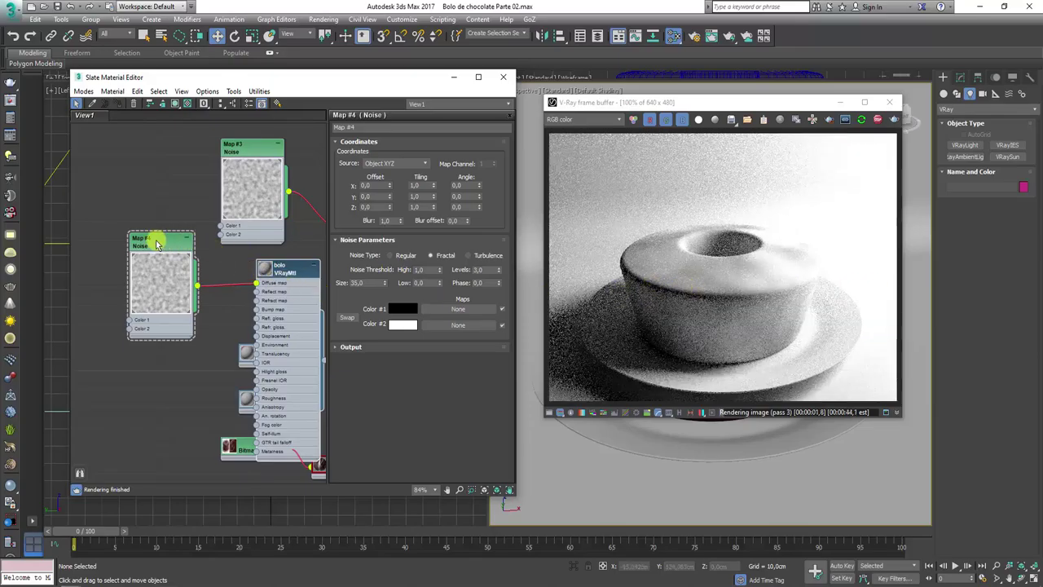
pyautogui.moveTo(153, 250); pyautogui.dragTo(145, 249)
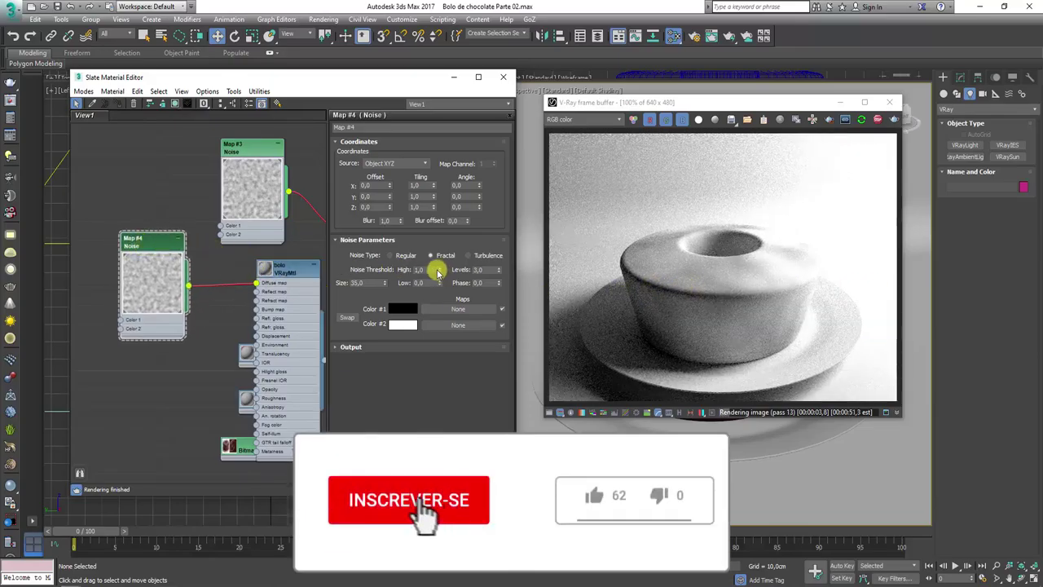
pyautogui.moveTo(440, 270)
pyautogui.mouseDown()
pyautogui.moveTo(445, 284)
pyautogui.moveTo(440, 255)
pyautogui.moveTo(441, 275)
pyautogui.mouseUp()
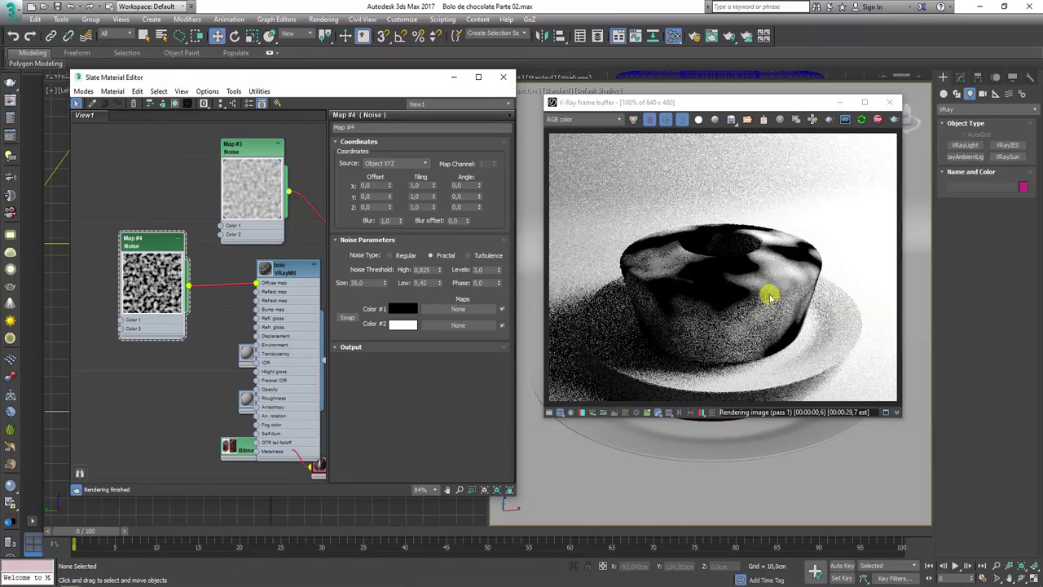